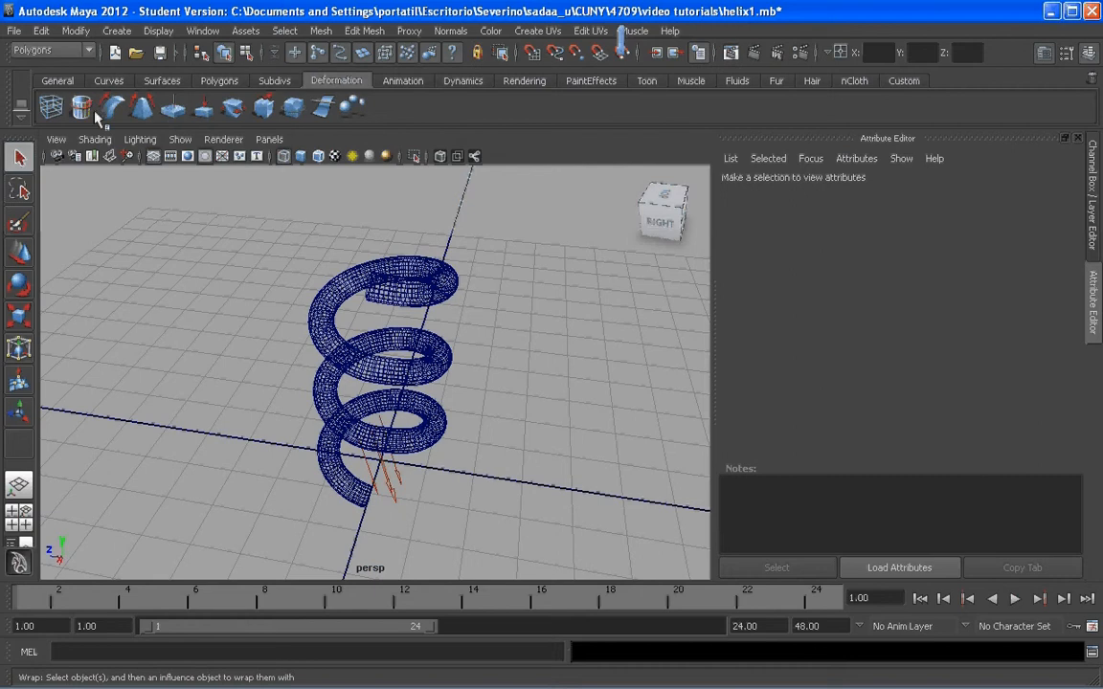
- Examine the wireframe helix mesh in the perspective view from several angles and distances
left_click_drag(364, 191, 388, 309, "alt")
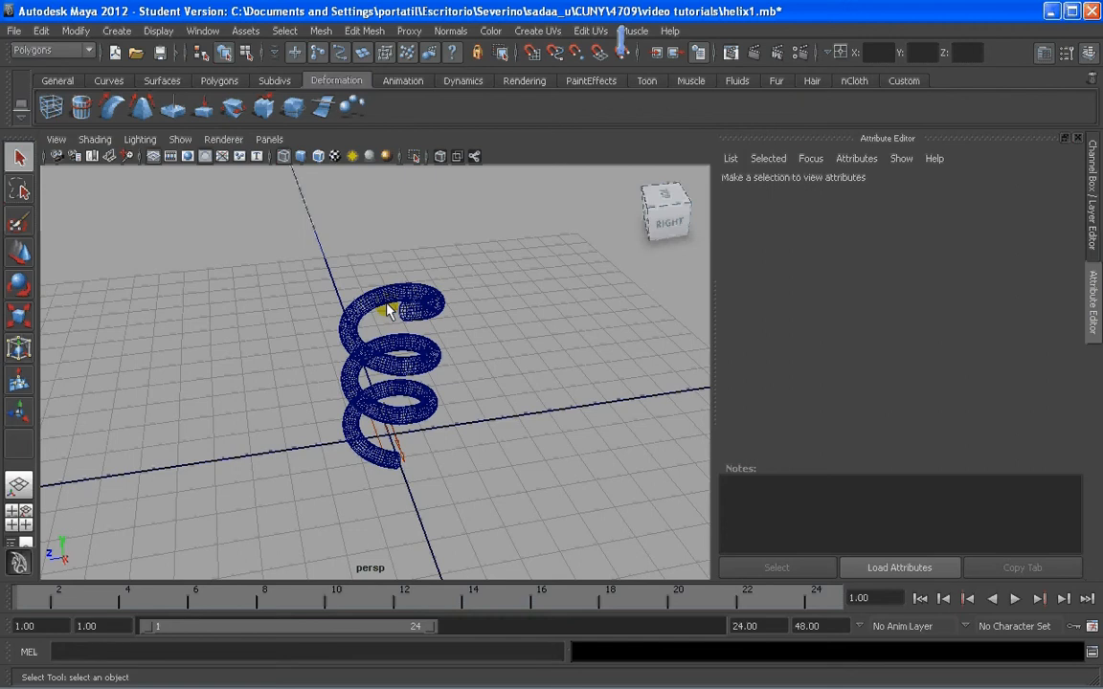
right_click_drag(389, 309, 389, 321, "alt")
mouse_move(390, 320)
left_mouse_down("alt")
mouse_move(492, 325)
mouse_move(479, 316)
left_mouse_up("alt")
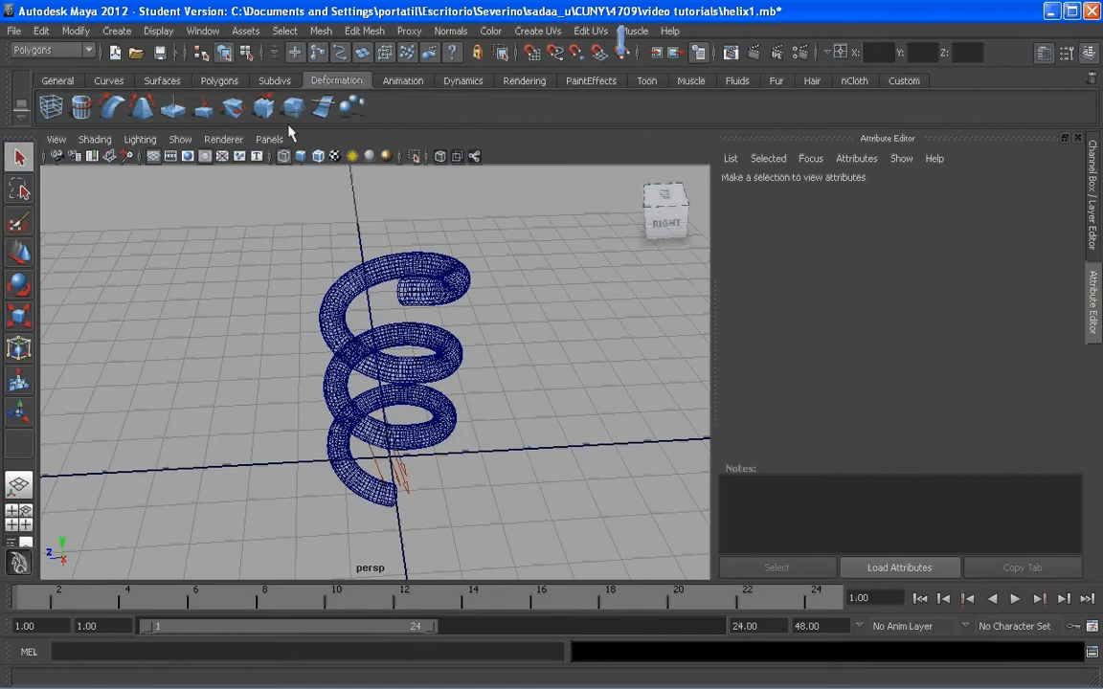
left_click(265, 218)
left_click_drag(266, 203, 280, 260, "alt")
mouse_move(359, 328)
left_mouse_down("alt")
mouse_move(374, 279)
mouse_move(366, 317)
left_mouse_up("alt")
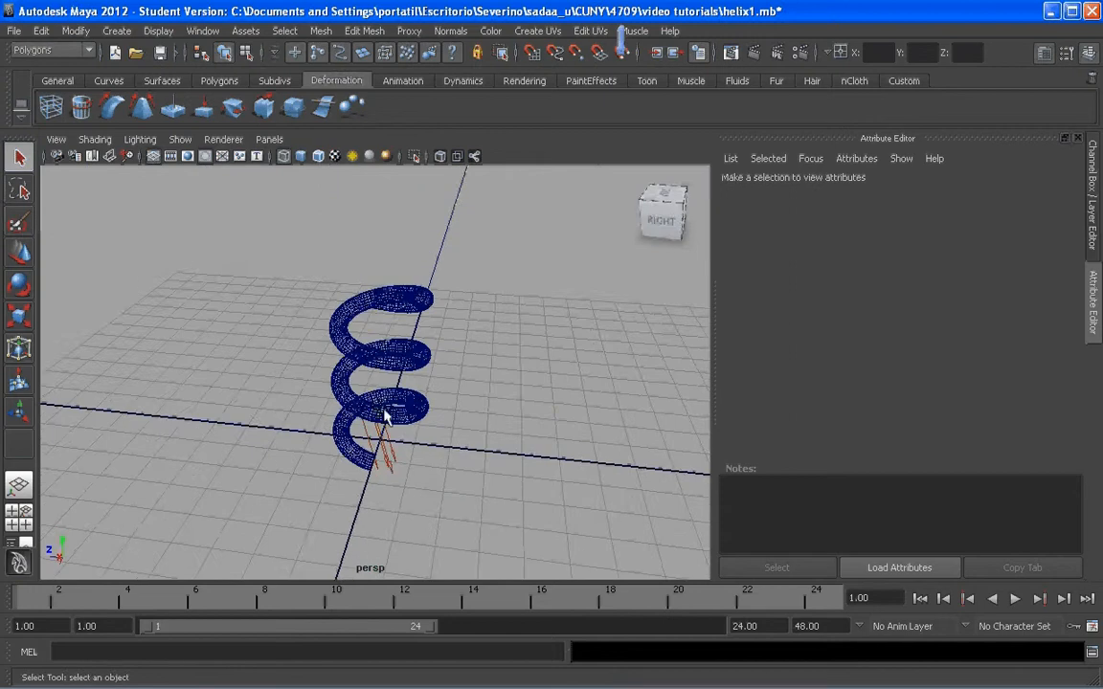
left_click_drag(386, 415, 392, 438, "alt")
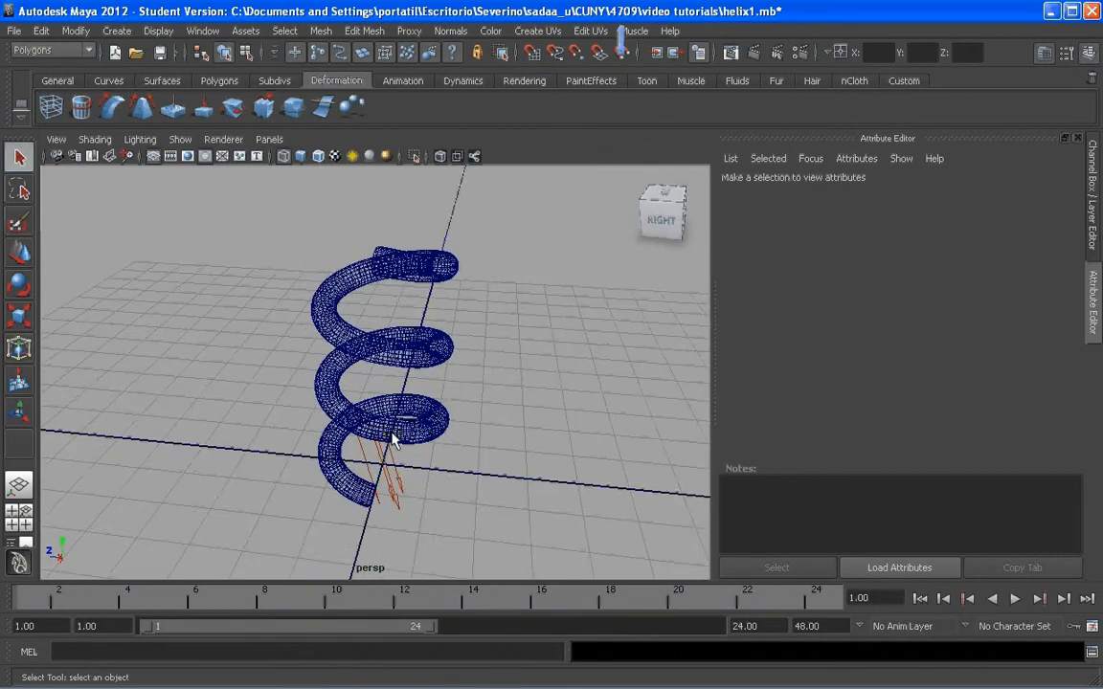
mouse_move(388, 481)
middle_mouse_down("alt")
mouse_move(388, 453)
mouse_move(371, 450)
mouse_move(402, 426)
middle_mouse_up("alt")
left_click(416, 413)
left_click(509, 395)
scroll(413, 415, "up", 3)
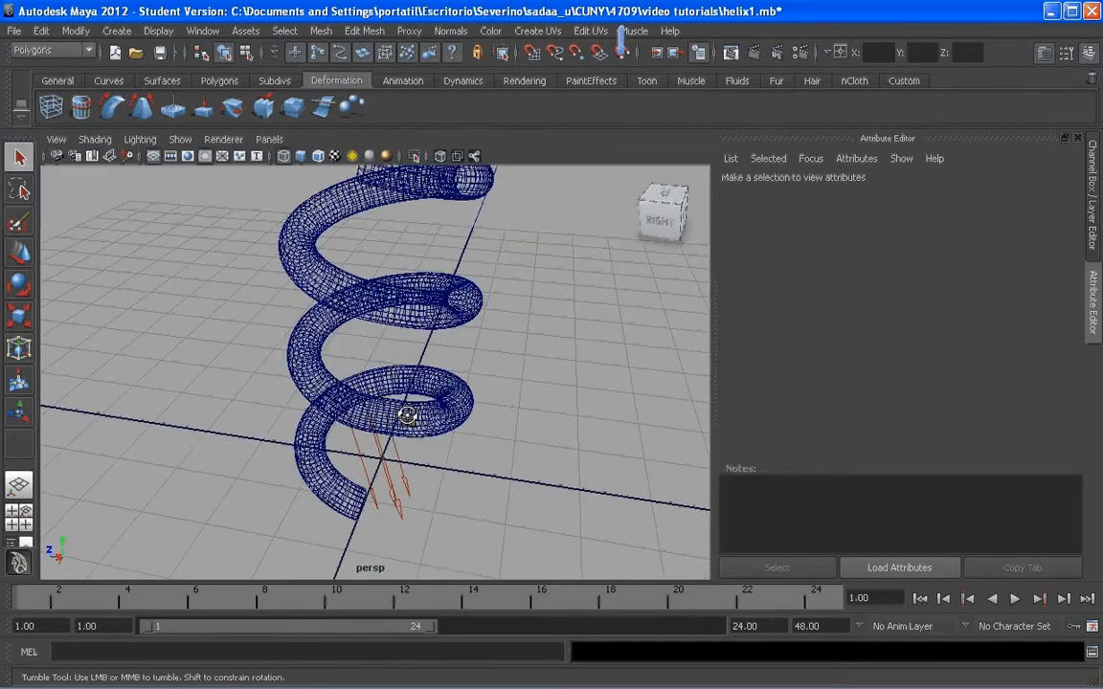
left_click_drag(409, 419, 414, 424, "alt")
middle_click_drag(413, 424, 415, 433, "alt")
- Select the helix mesh and expand its Smooth Mesh attributes, enlarging the attribute area to show the subdivision levels
left_click(397, 346)
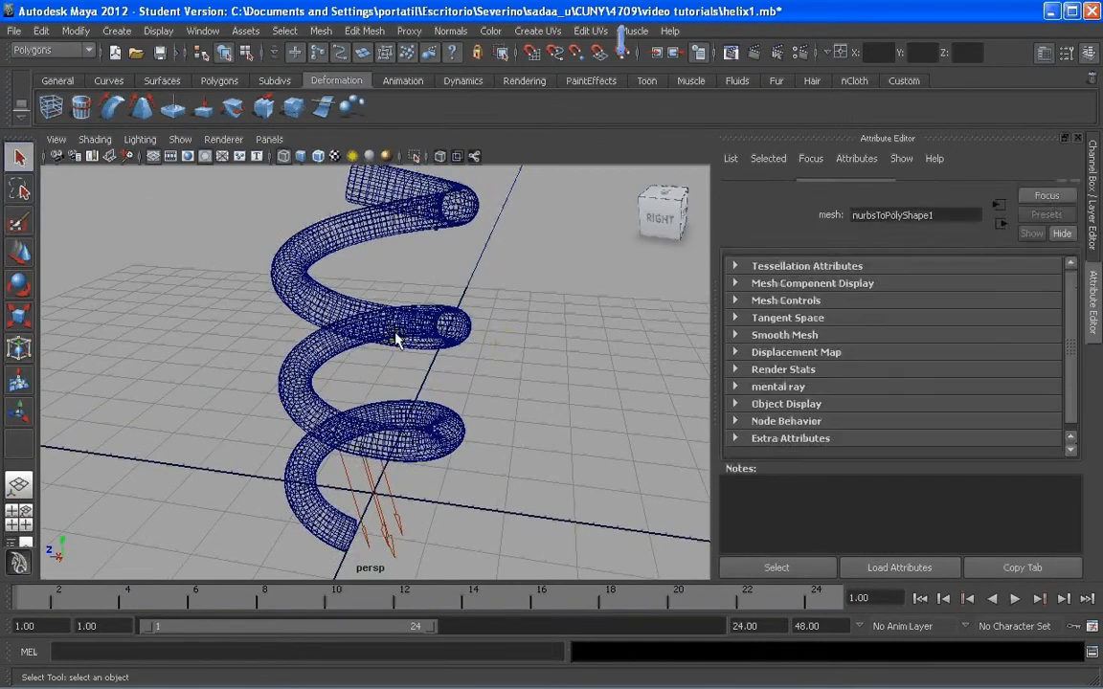
scroll(505, 342, "down", 5)
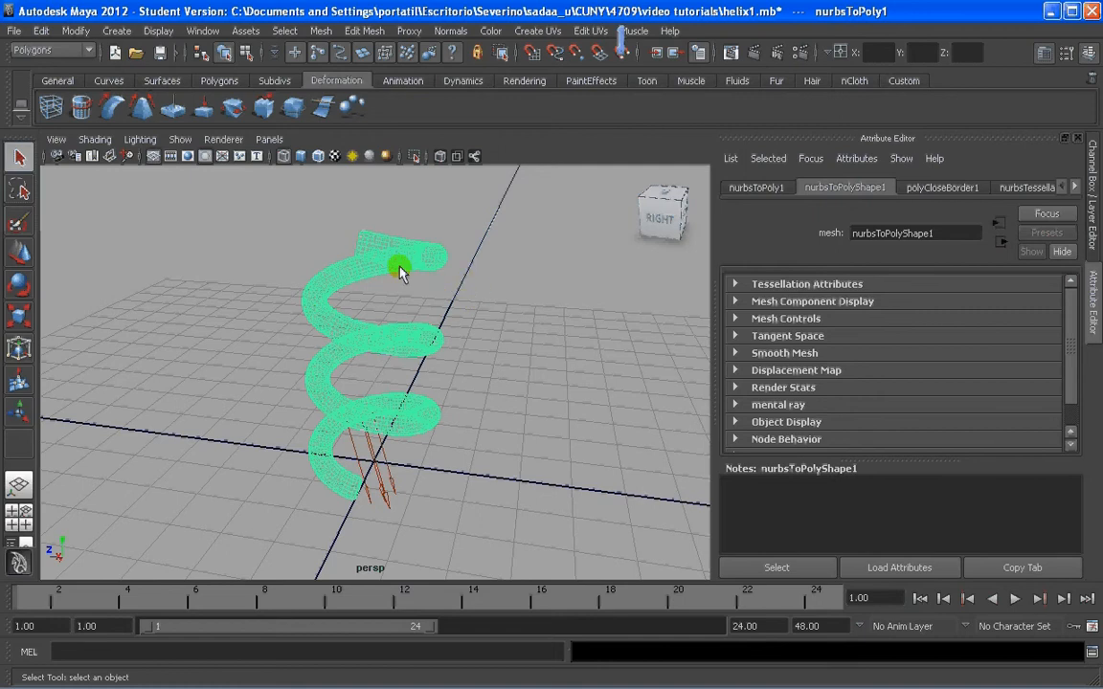
left_click(452, 283)
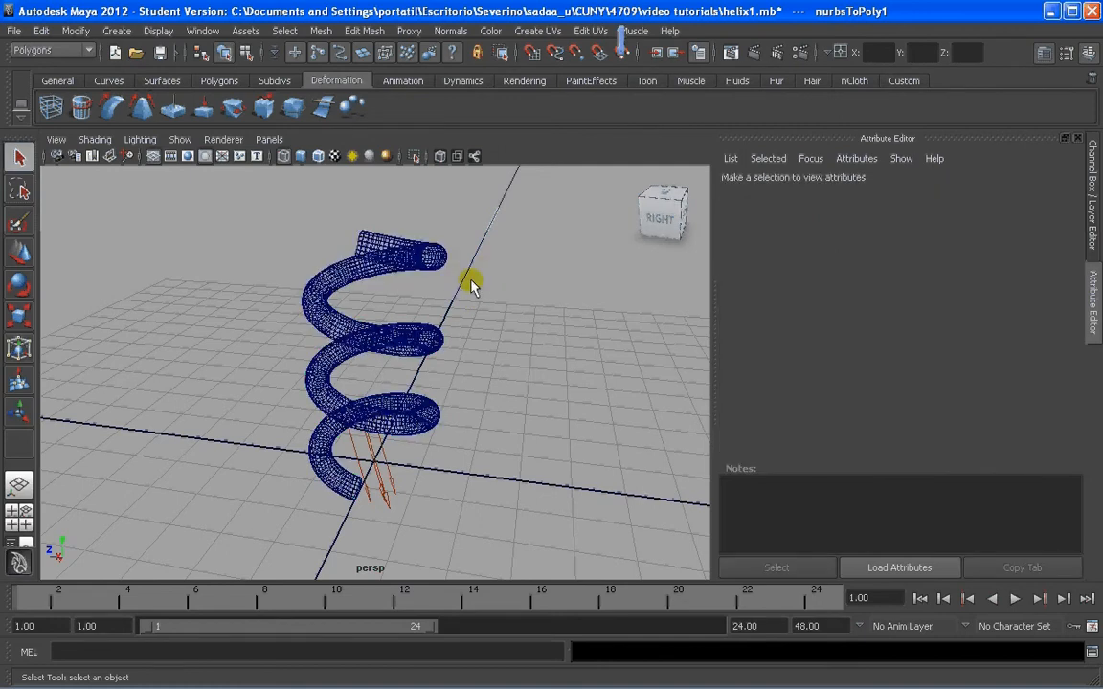
left_click(418, 254)
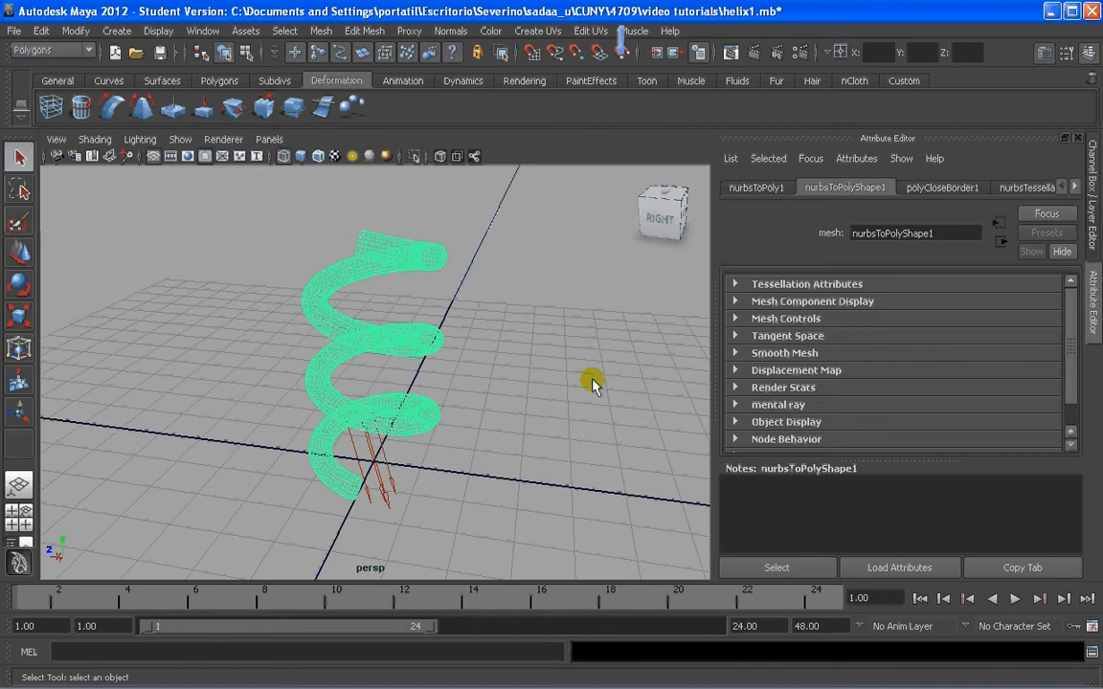
left_click(764, 353)
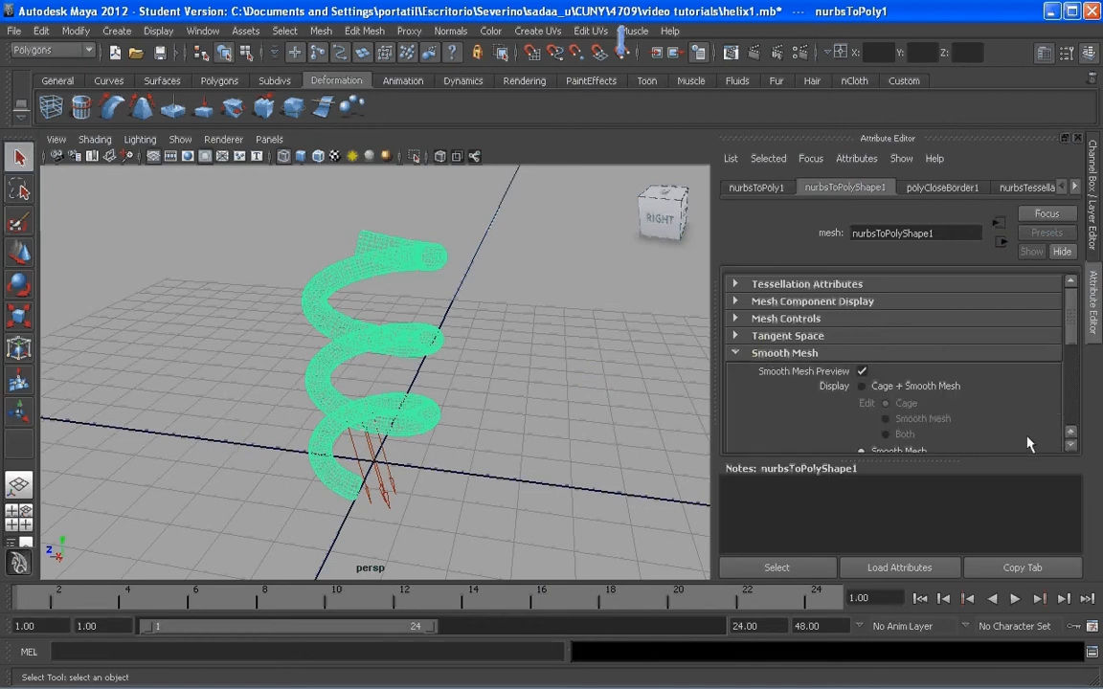
left_click_drag(1012, 461, 1010, 543)
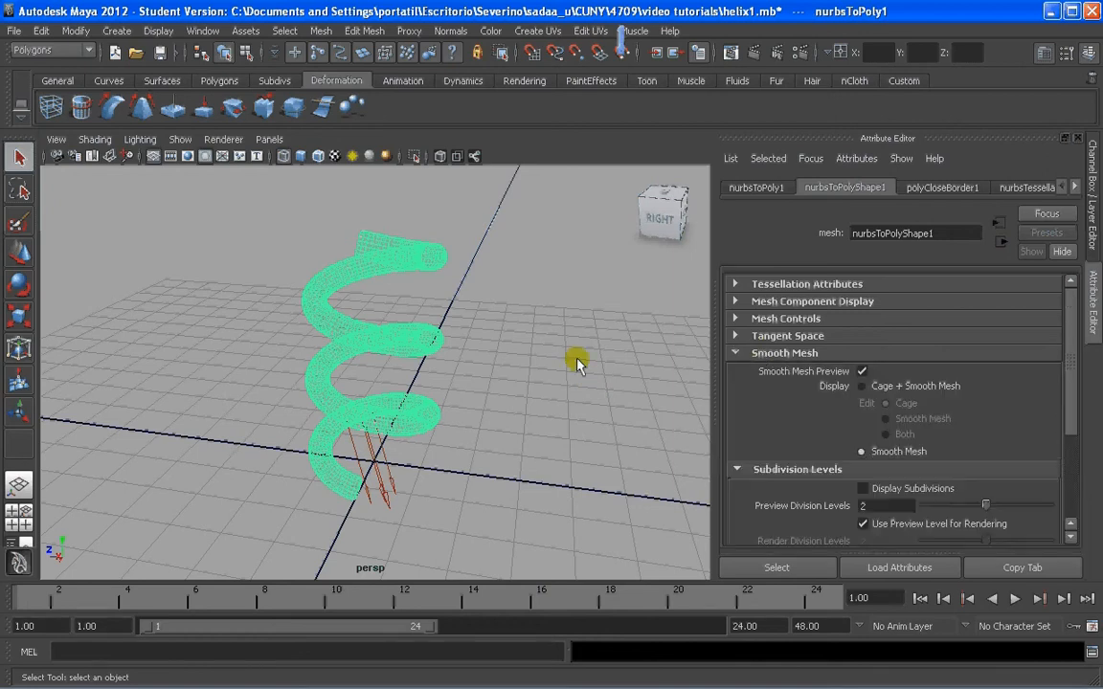
- Inspect the scene around the helix, checking the sun's directional light and the large ground plane in turn
left_click(500, 338)
scroll(463, 346, "up", 3)
left_click_drag(465, 346, 363, 450, "alt")
left_click(363, 450)
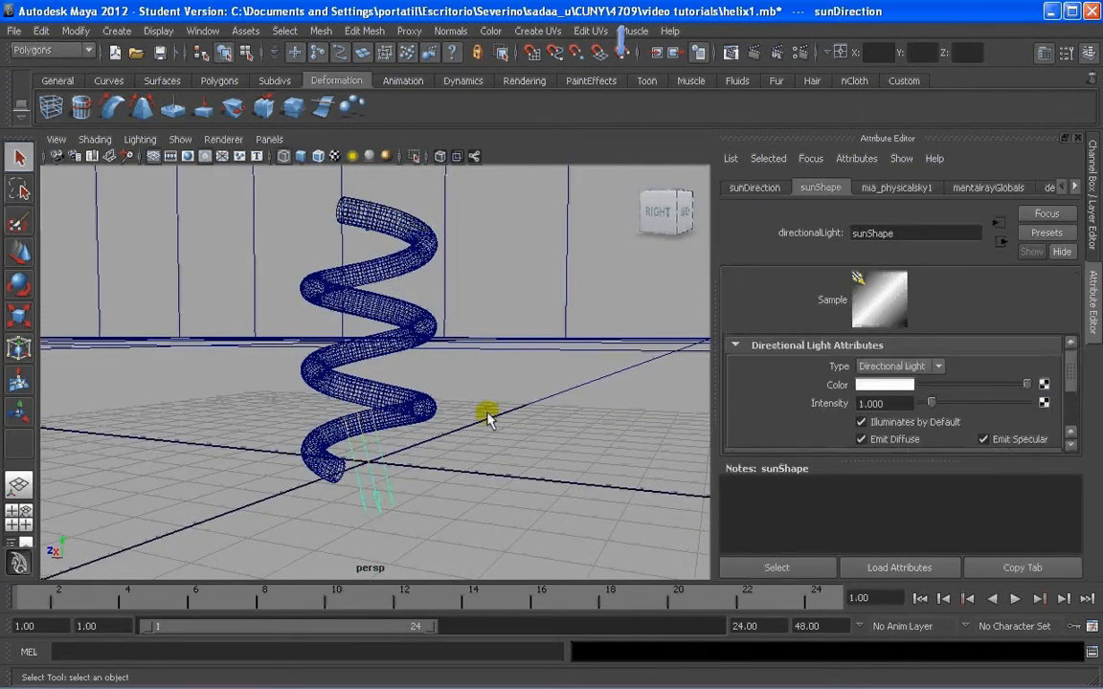
left_click(509, 385)
left_click_drag(509, 383, 515, 397, "alt")
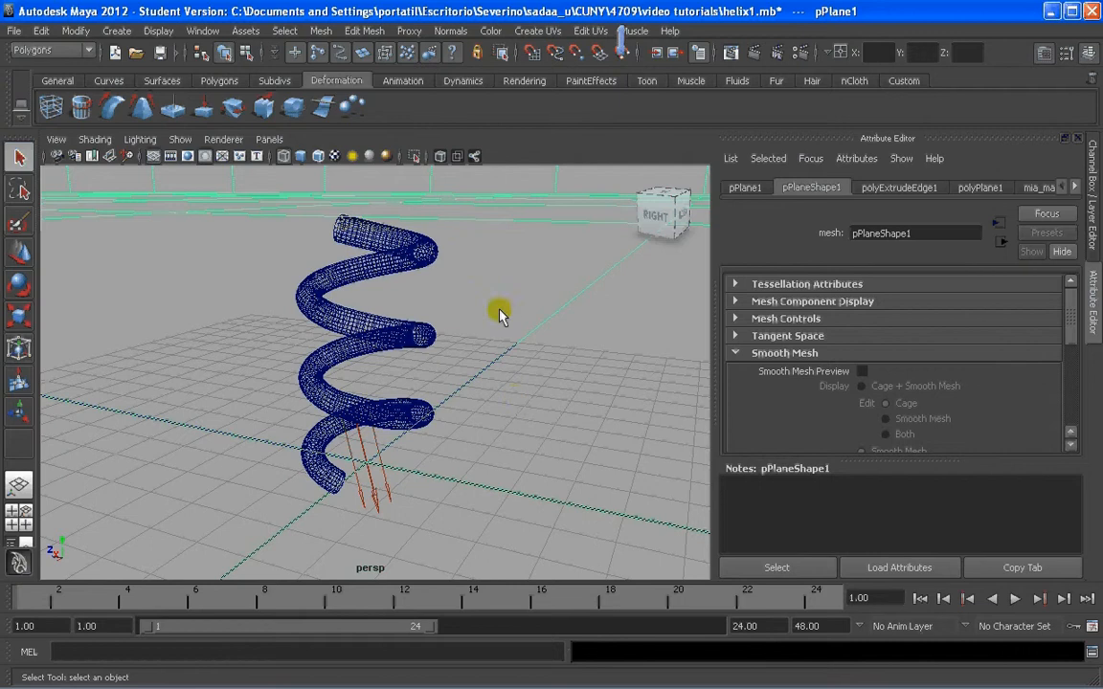
scroll(493, 346, "down", 10)
left_click_drag(491, 347, 433, 357, "alt")
left_click(480, 393)
scroll(443, 340, "up", 8)
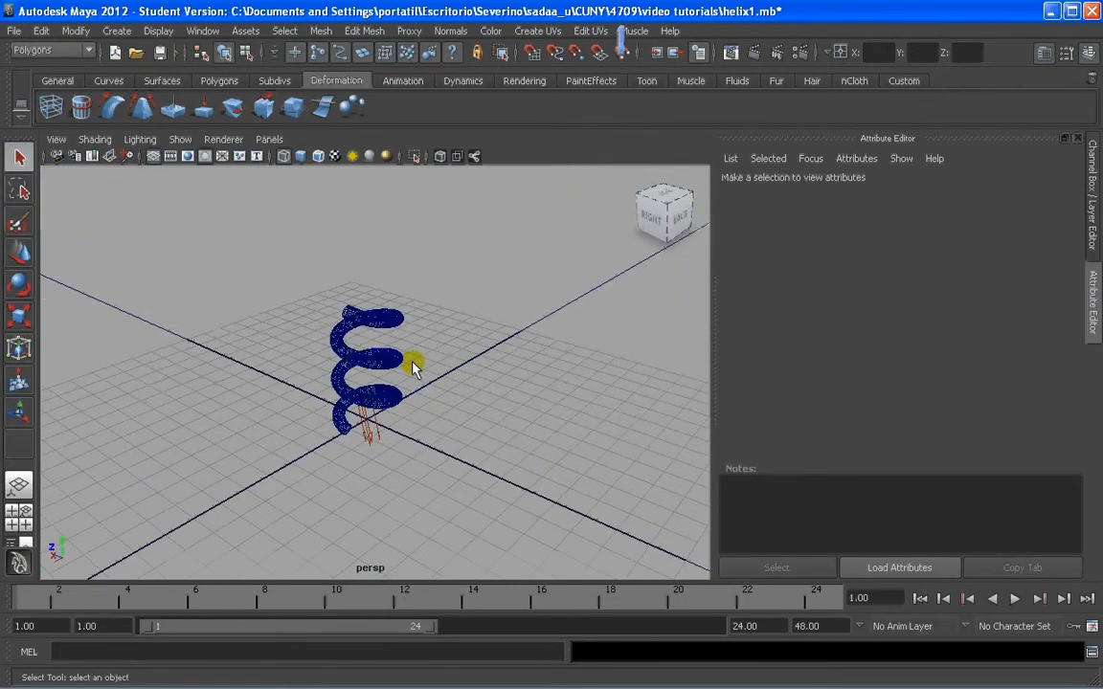
scroll(411, 367, "up", 6)
- Open the Render Settings window, enlarge it until its options are readable and move it over the viewport
left_click(844, 54)
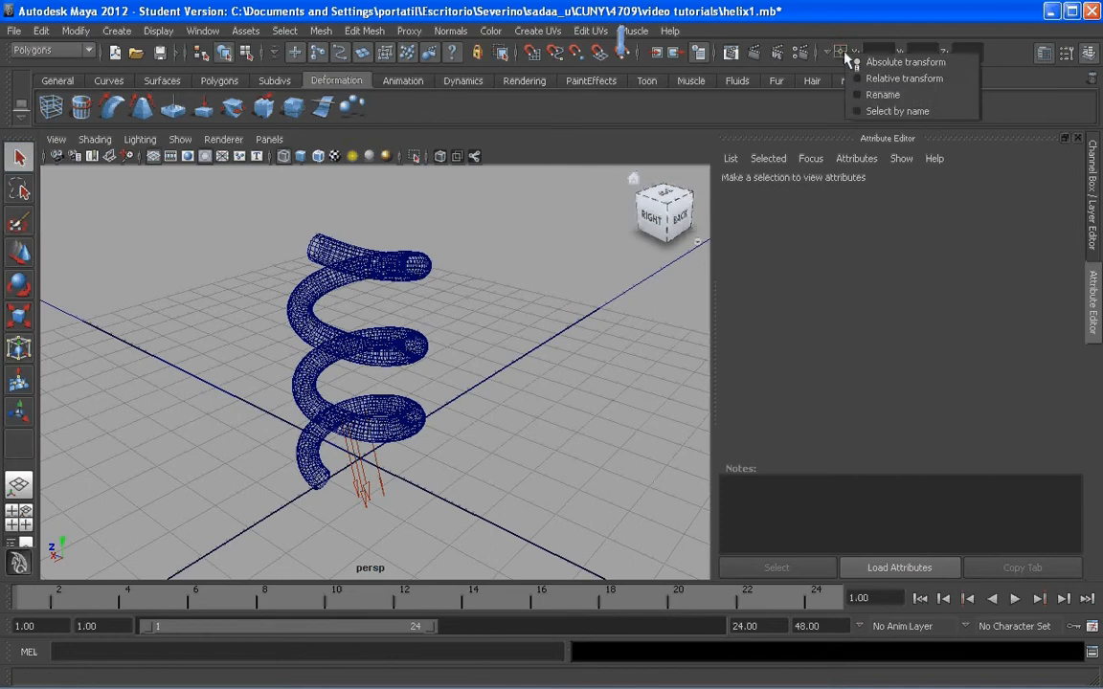
left_click(862, 61)
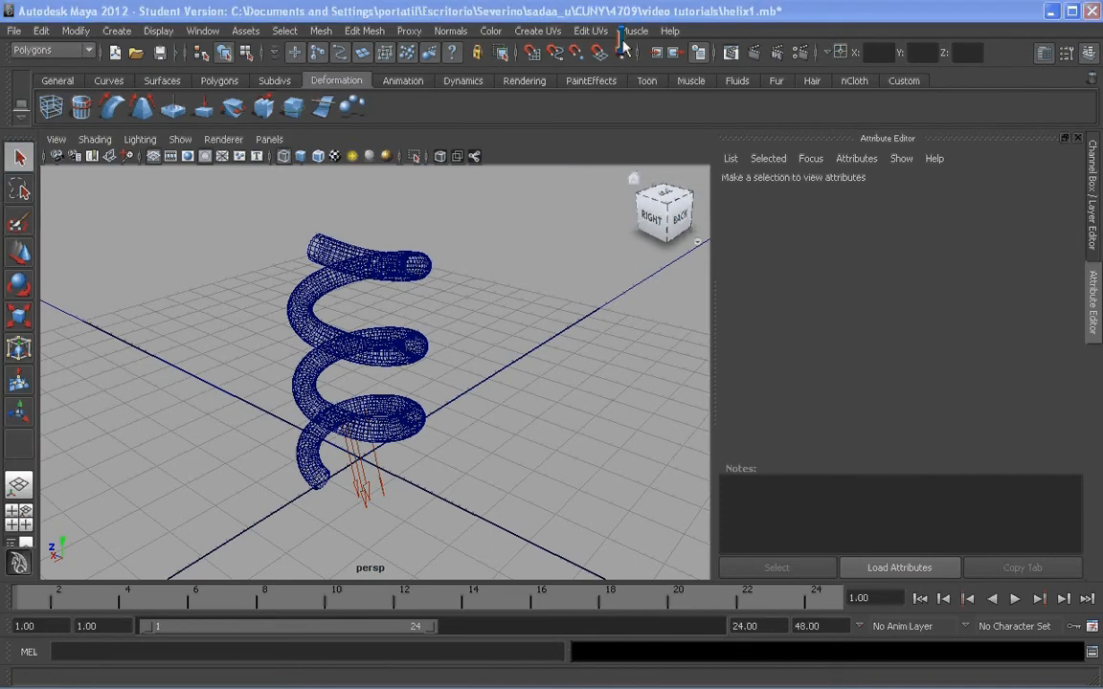
left_click(802, 53)
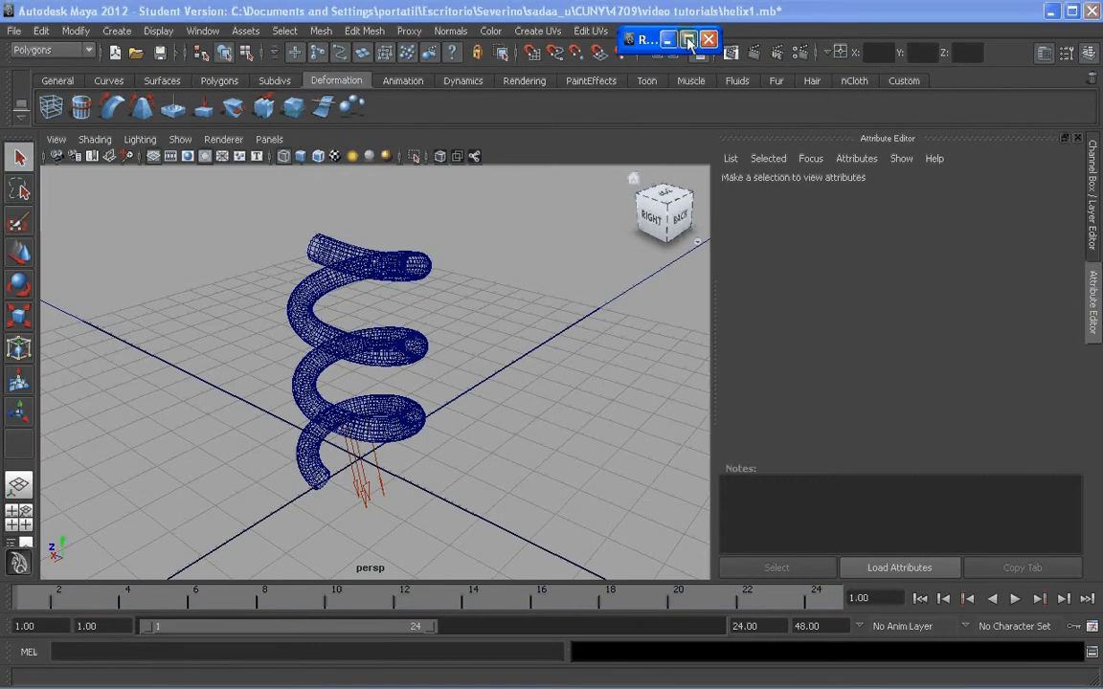
left_click(688, 41)
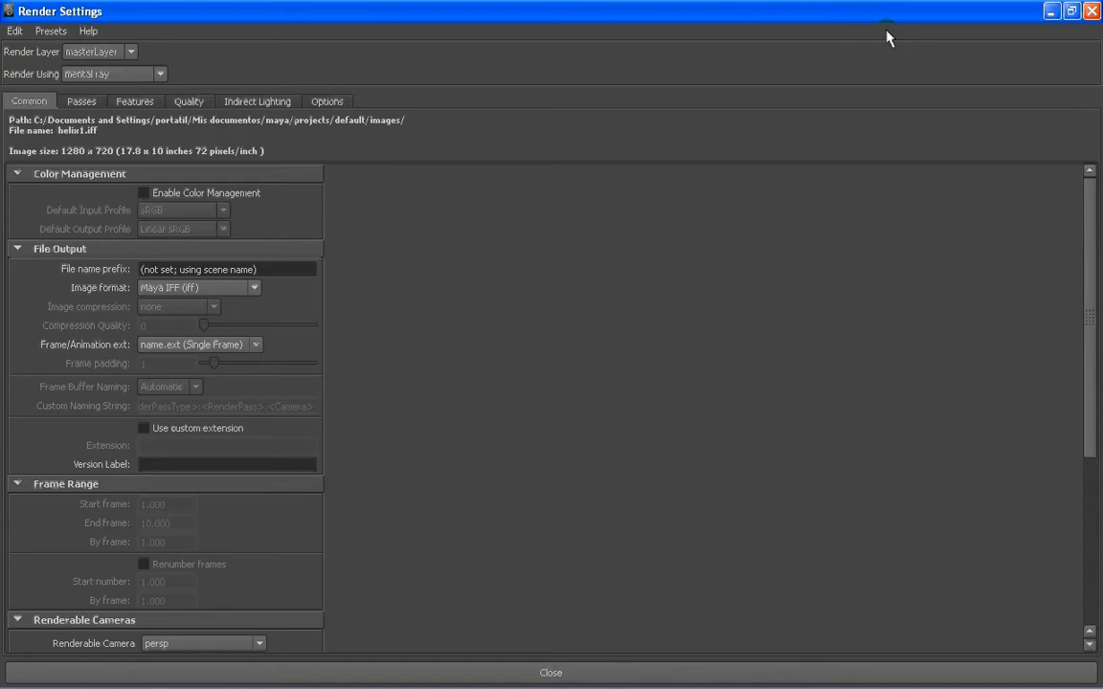
left_click(1072, 11)
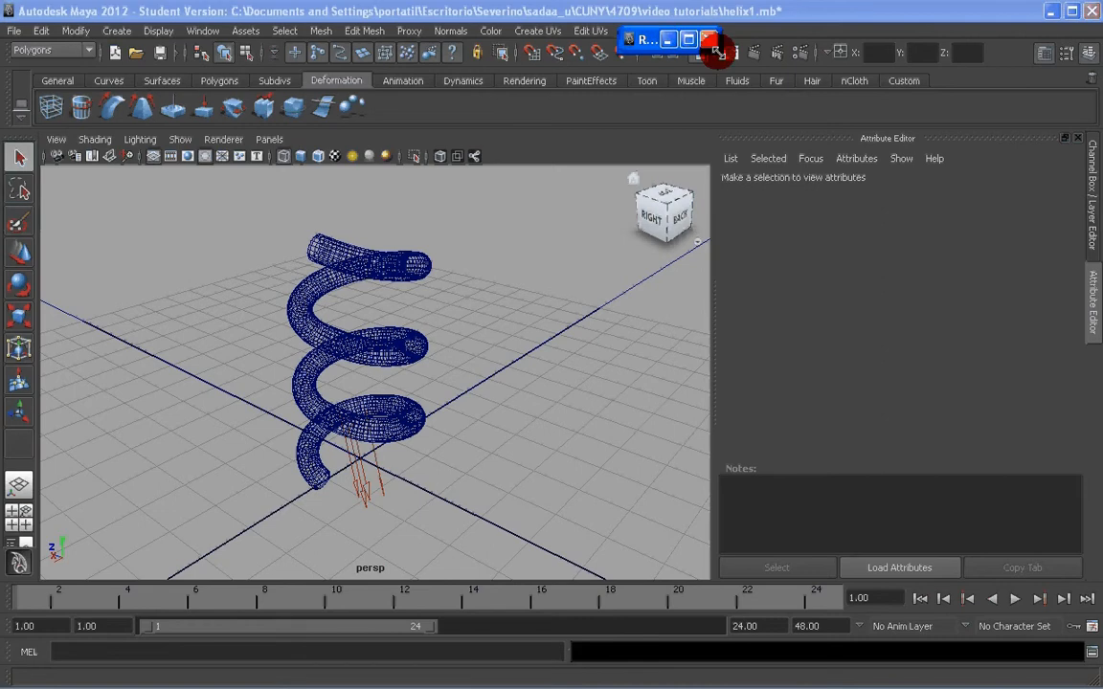
left_click_drag(718, 52, 1005, 616)
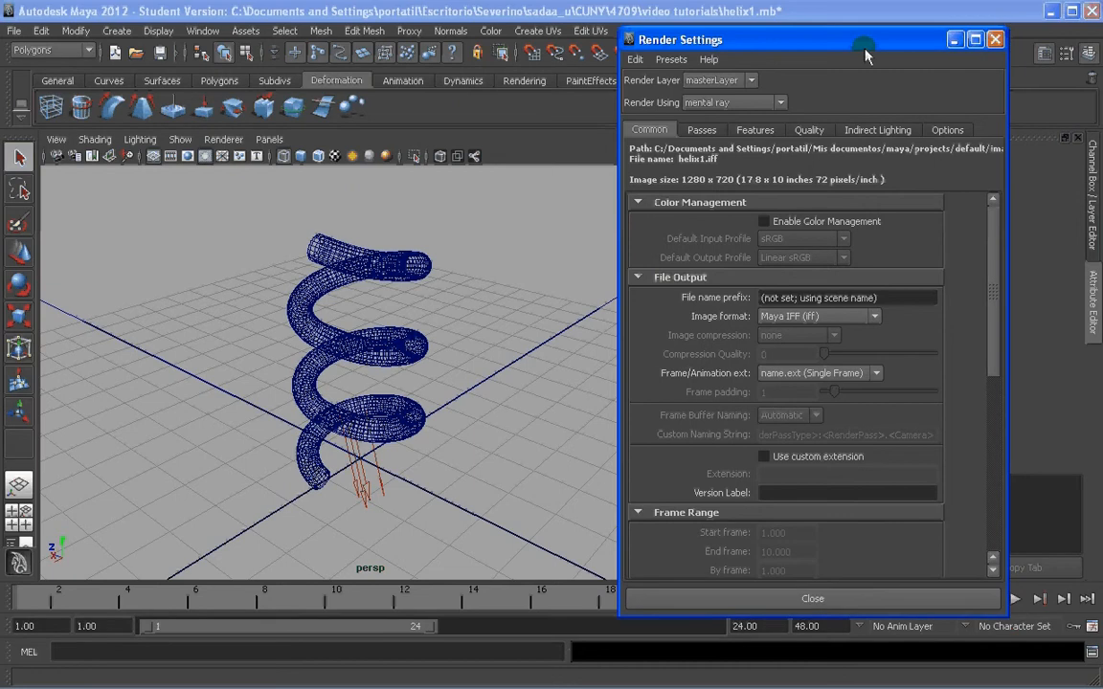
left_click_drag(866, 58, 414, 40)
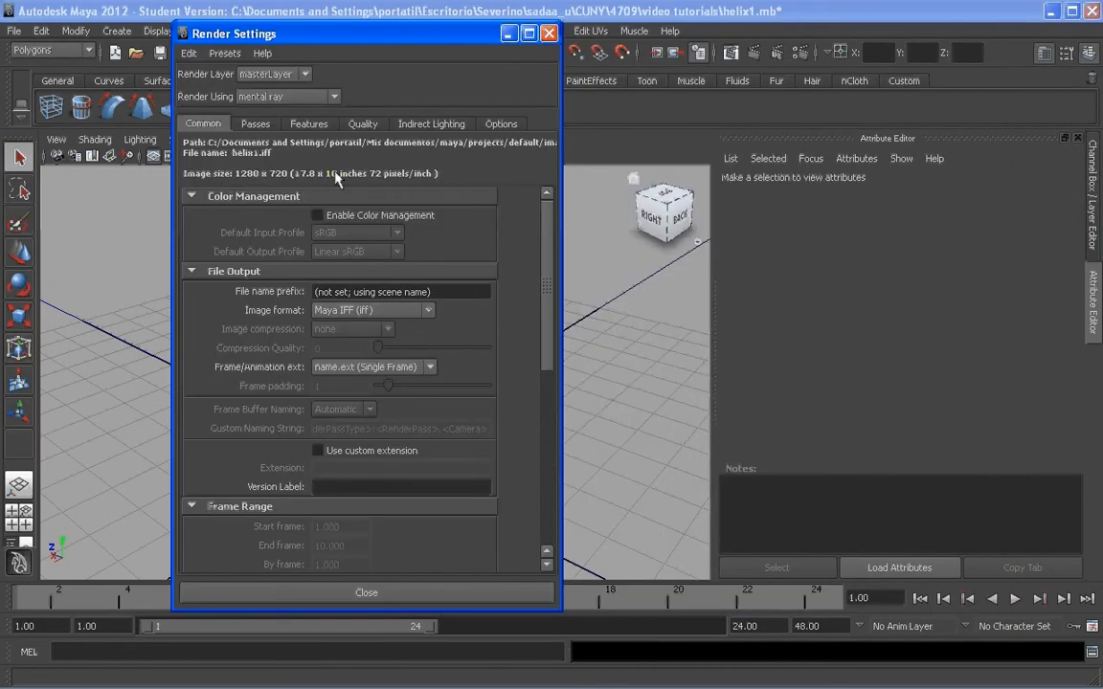
- Review the mental ray Quality settings and the Indirect Lighting settings for sun and sky and Final Gathering, closing the window when done
mouse_move(543, 248)
left_mouse_down()
mouse_move(542, 402)
mouse_move(547, 251)
left_mouse_up()
left_click(368, 125)
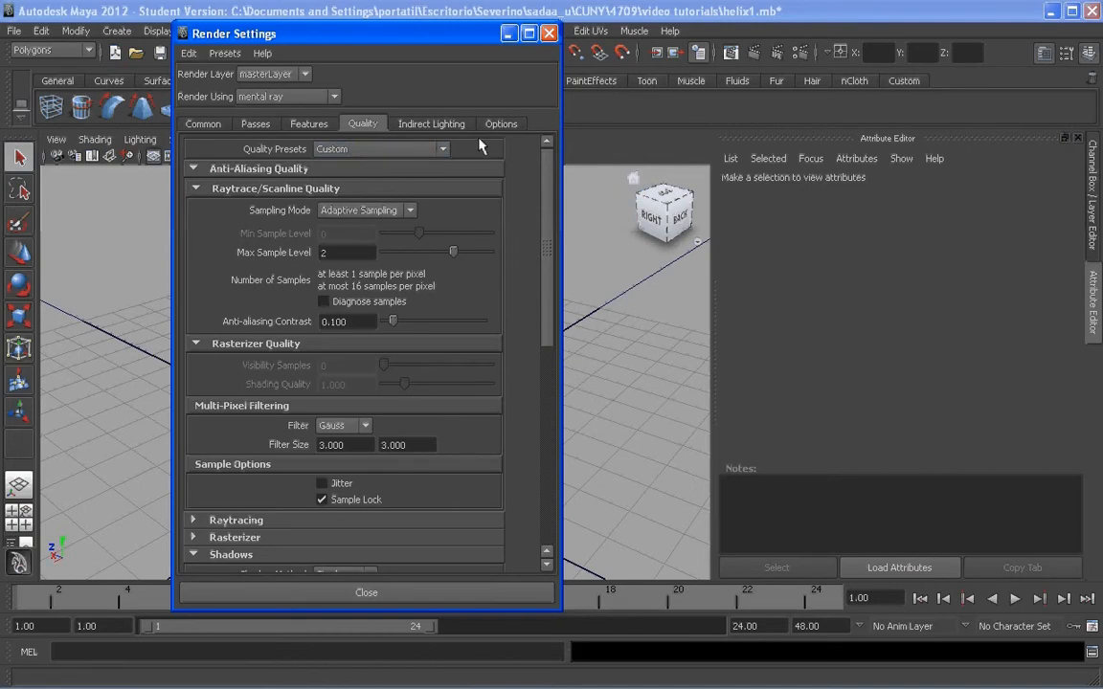
left_click(436, 125)
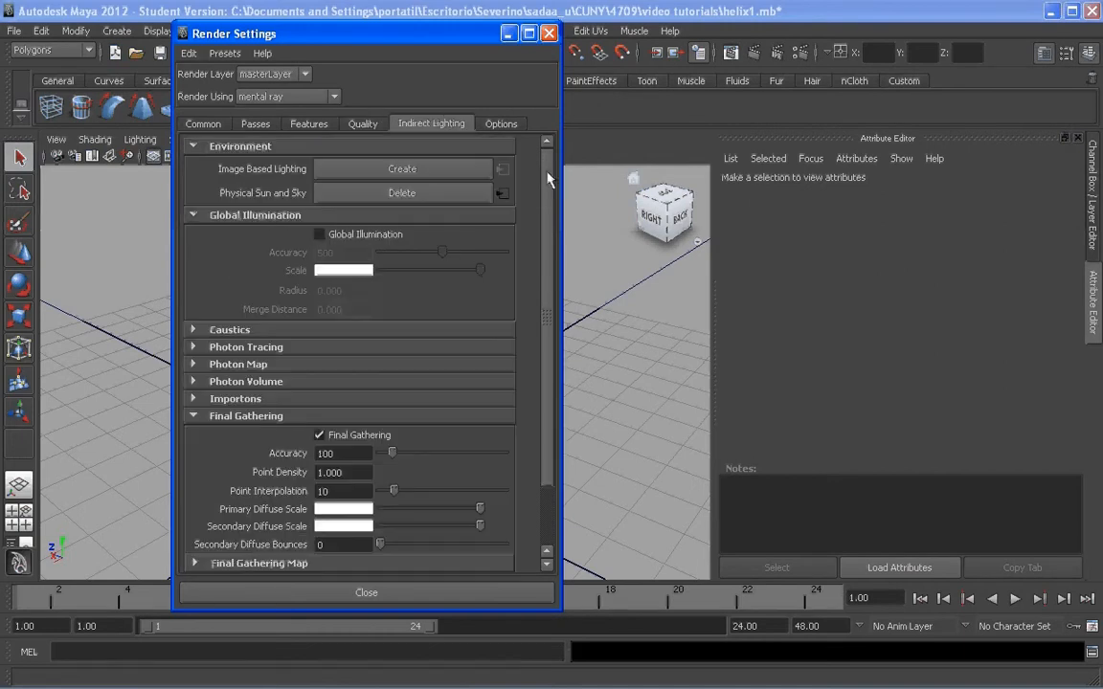
scroll(517, 316, "down", 2)
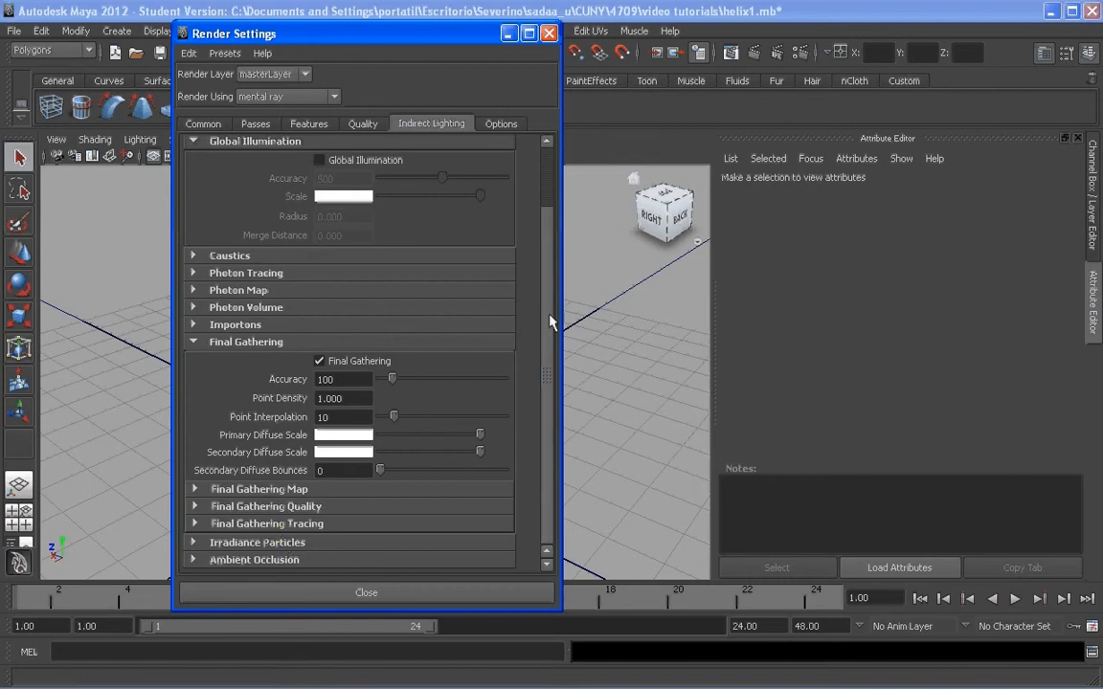
scroll(515, 287, "up", 2)
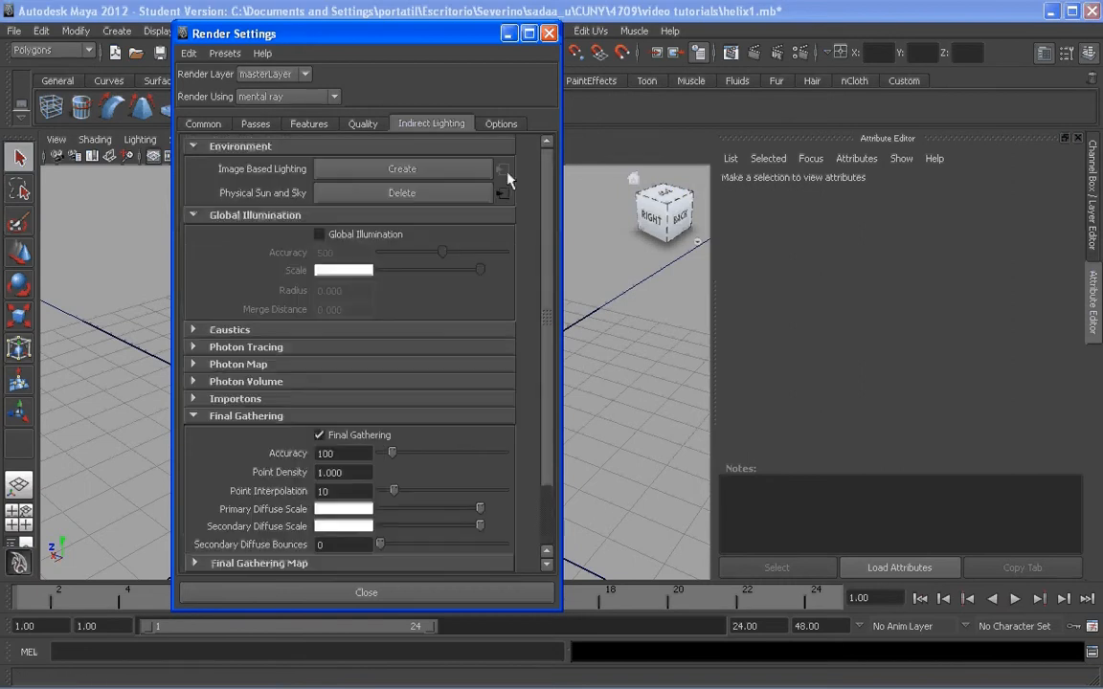
left_click(549, 36)
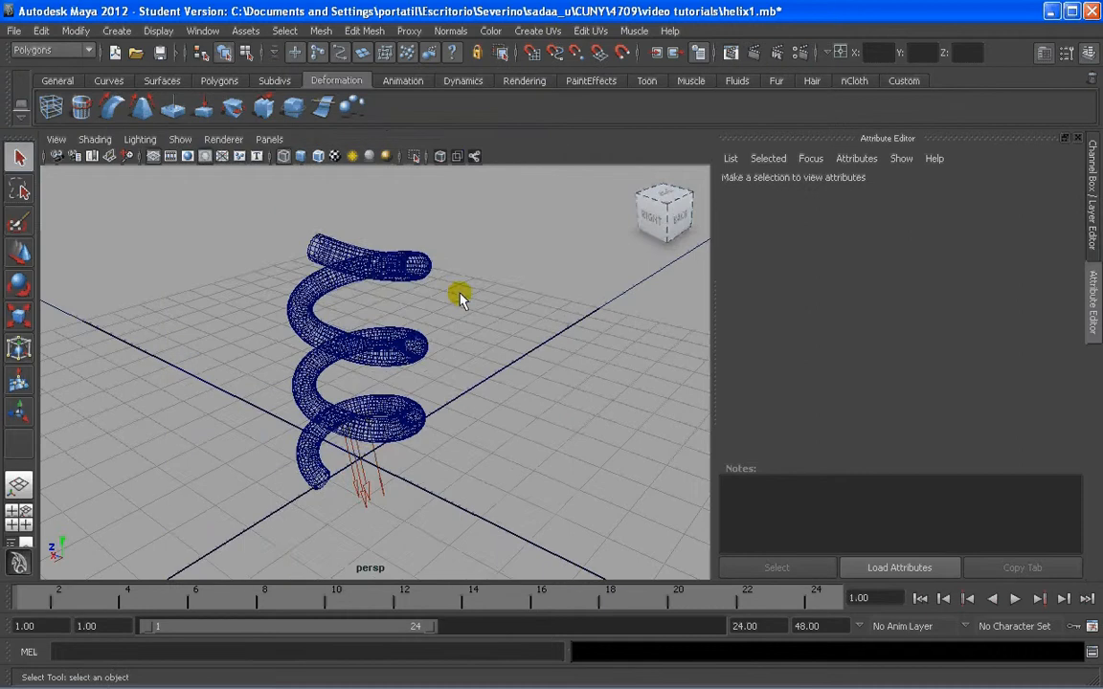
- Frame the helix inside the resolution gate in the perspective view and render the current frame with mental ray
left_click_drag(456, 295, 433, 323, "alt")
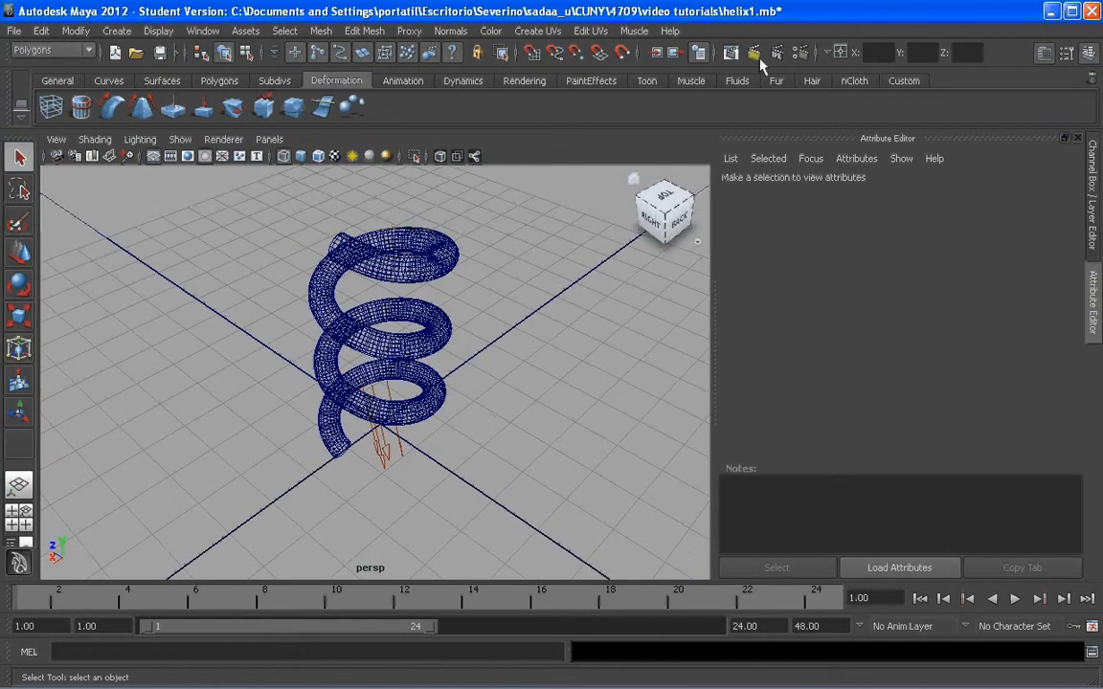
left_click(189, 157)
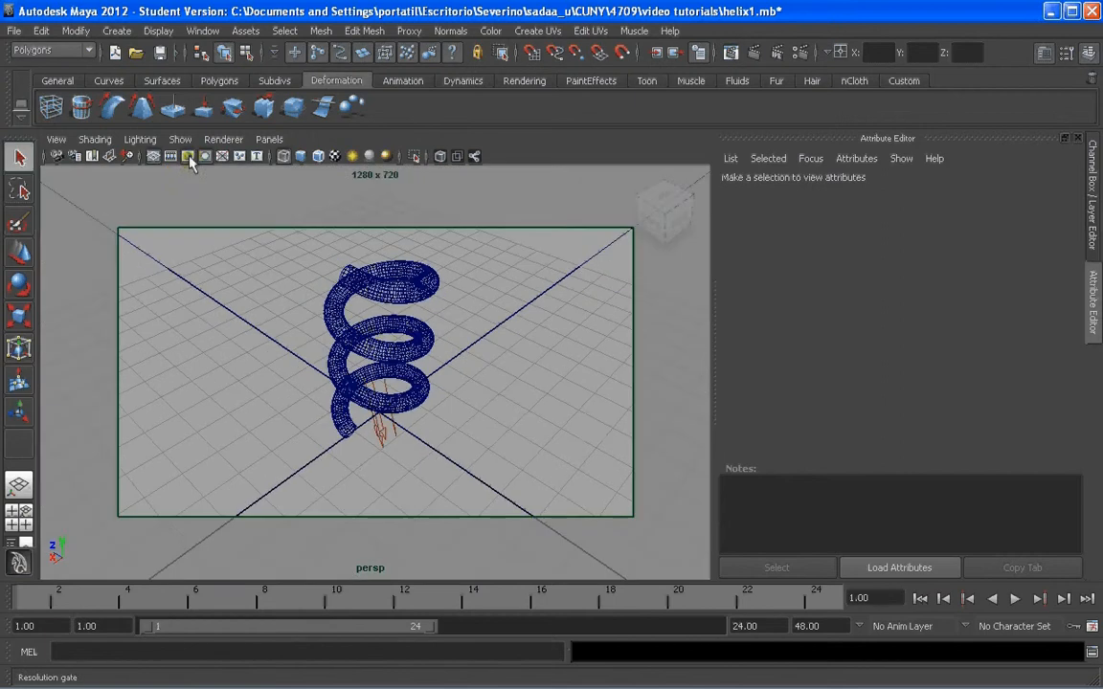
middle_click_drag(420, 331, 420, 311, "alt")
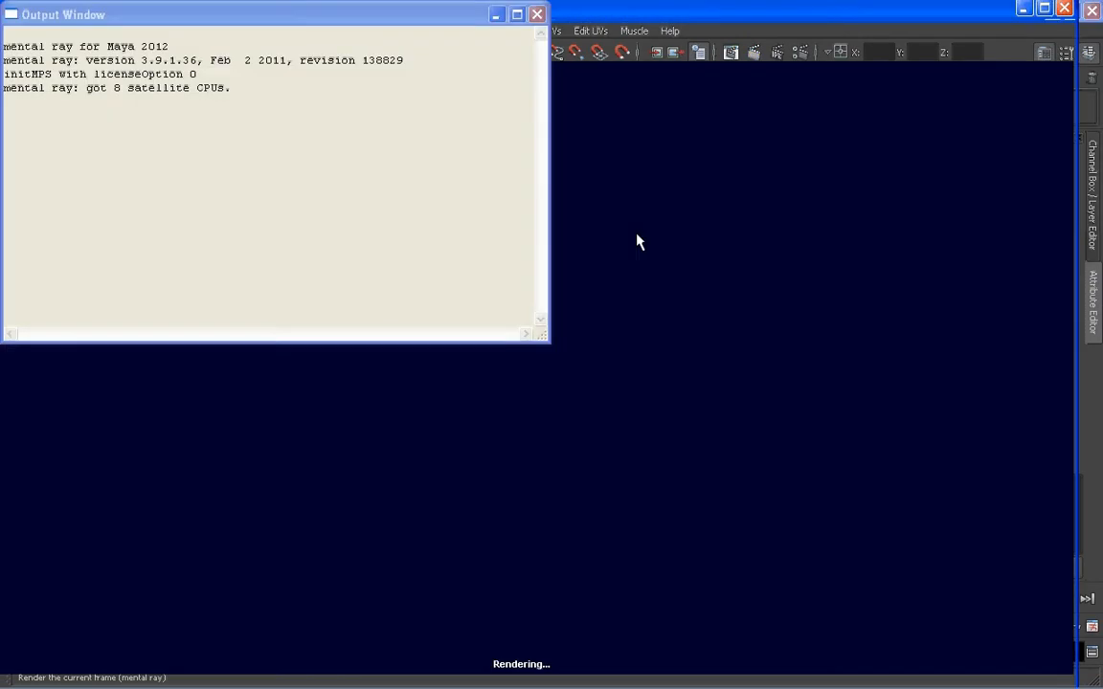
- Clear the output window away from the rendered helix, examine the image and its shadow, and close the render view
left_click_drag(478, 13, 542, 79)
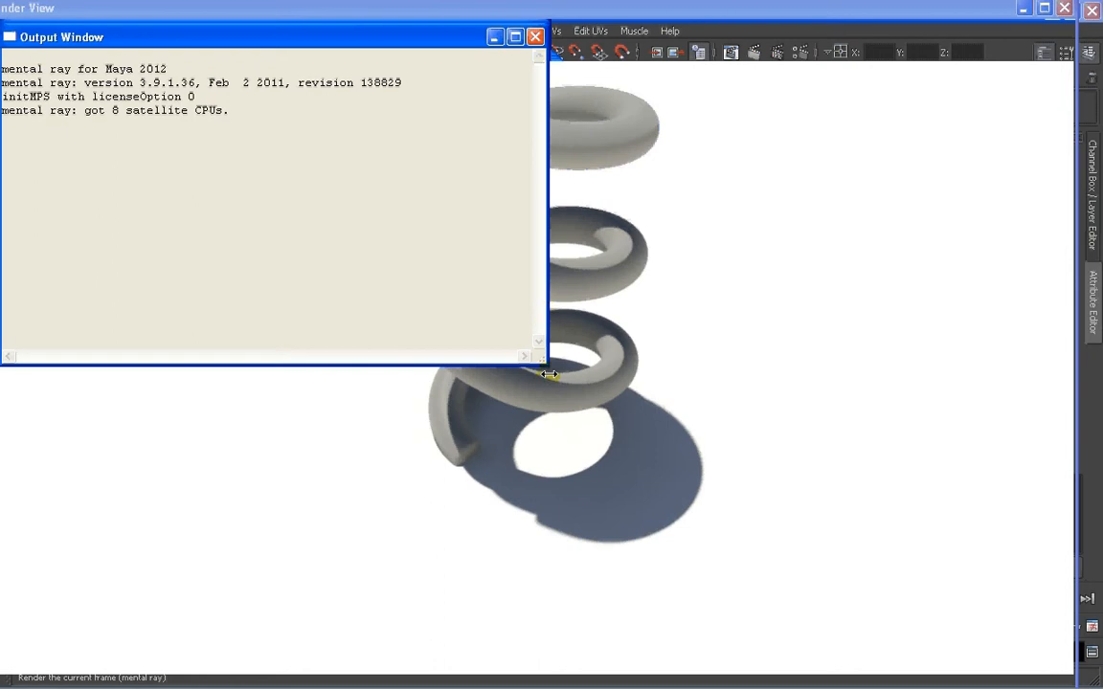
left_click_drag(544, 363, 98, 109)
left_click(49, 37)
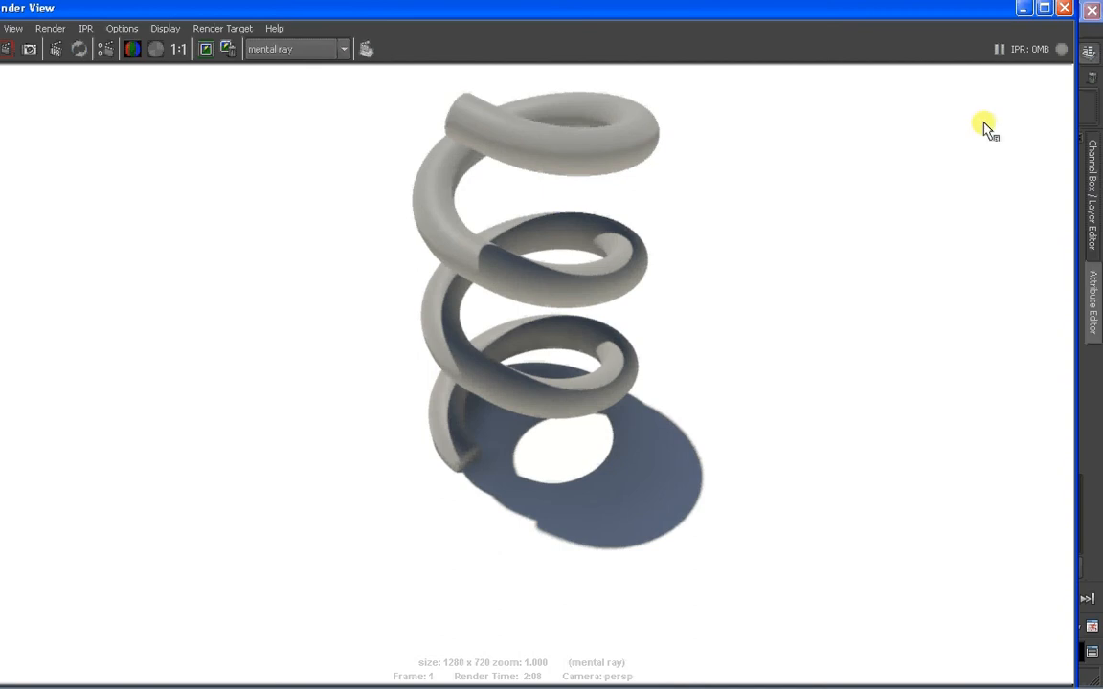
left_click(1066, 10)
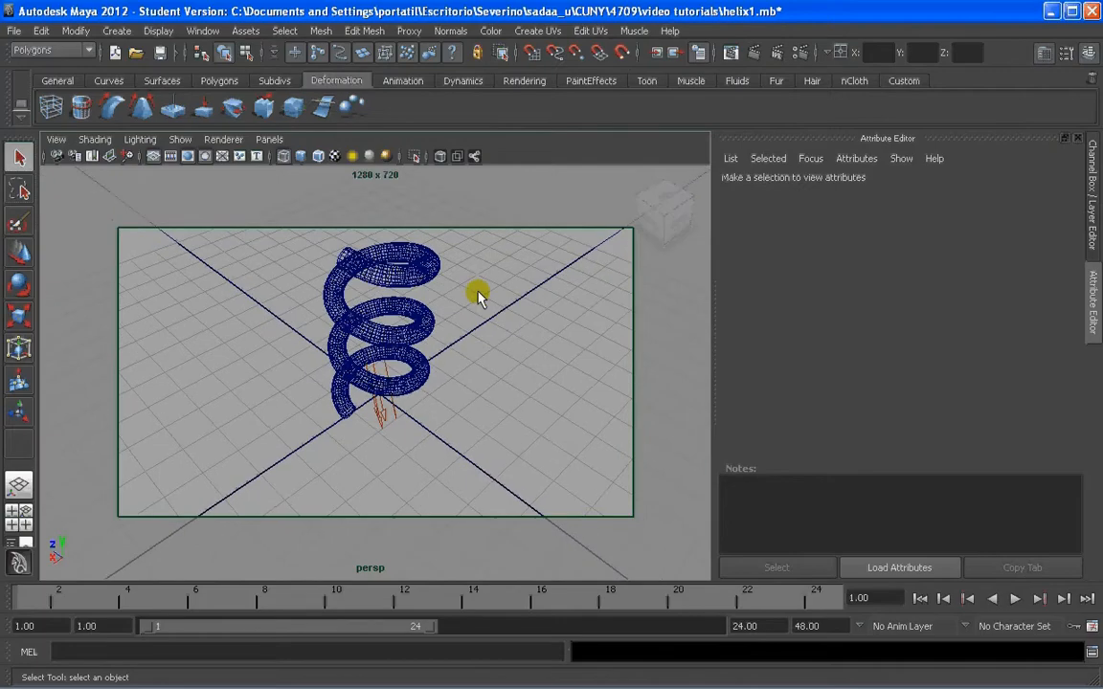
- Hide the resolution gate and create a lattice deformer around the helix mesh
left_click(449, 325)
left_click_drag(449, 325, 227, 298, "alt")
left_click(187, 157)
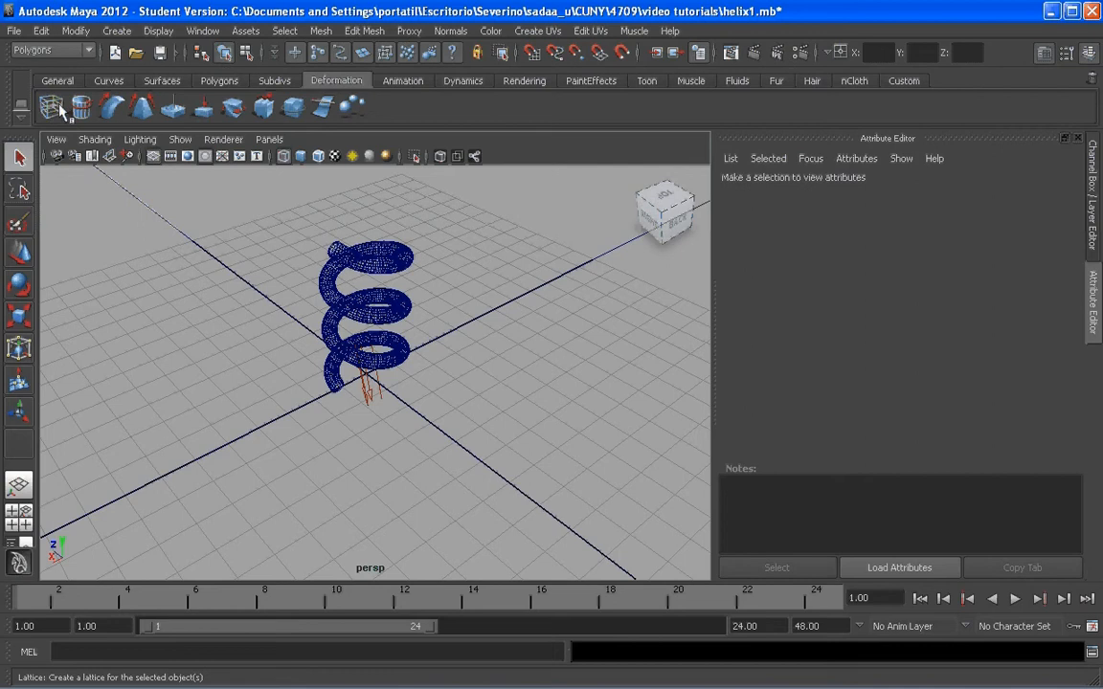
left_click(364, 384)
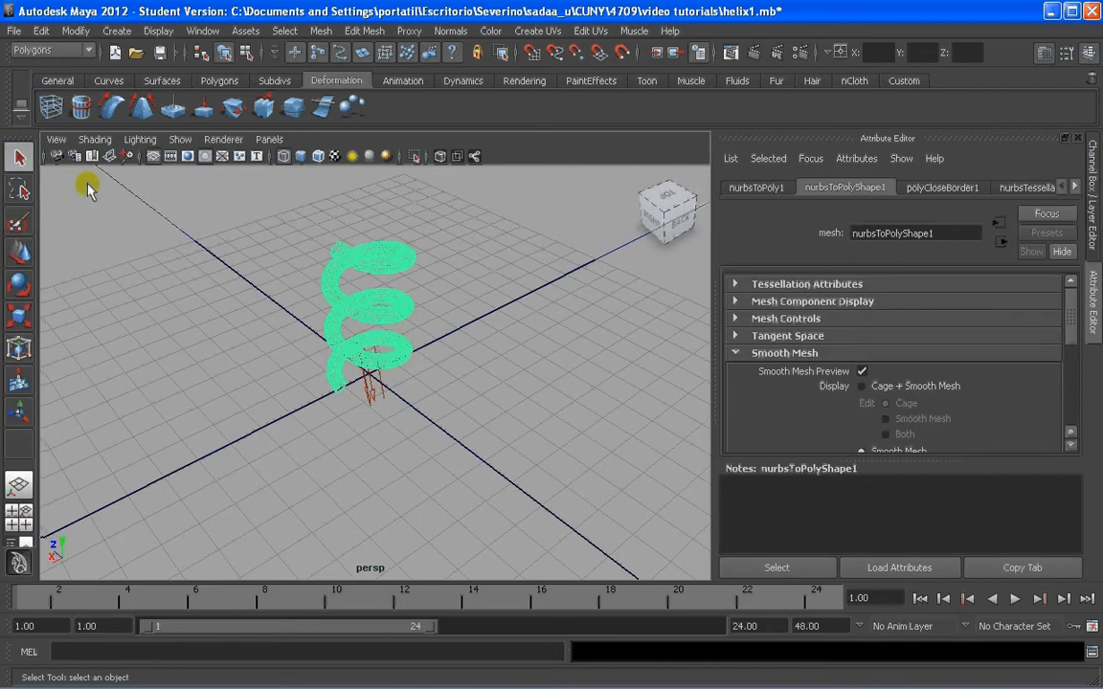
left_click(52, 107)
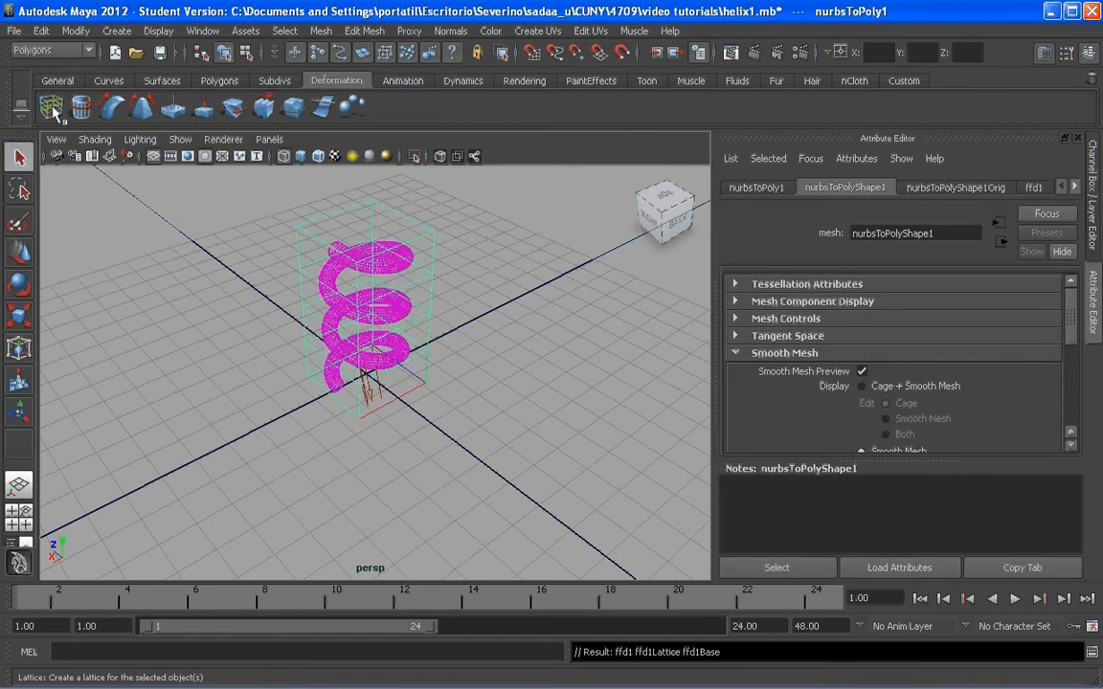
- Switch the lattice to lattice point editing and pull an upper corner point of the cage upward with the Move tool
right_click(428, 240)
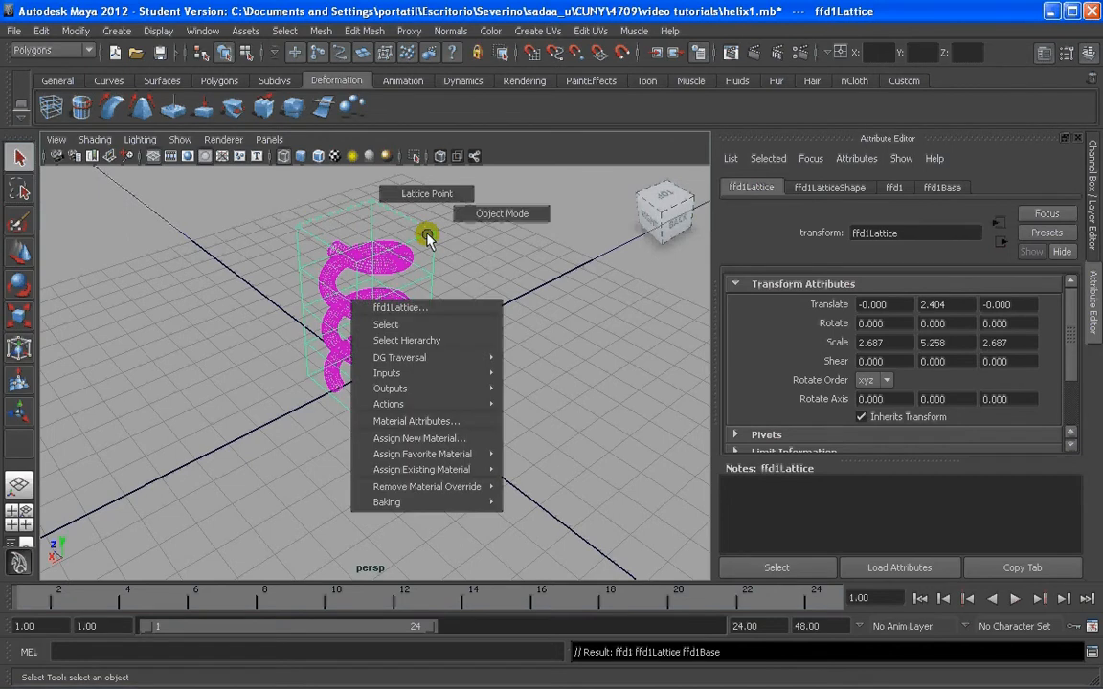
left_click(422, 203)
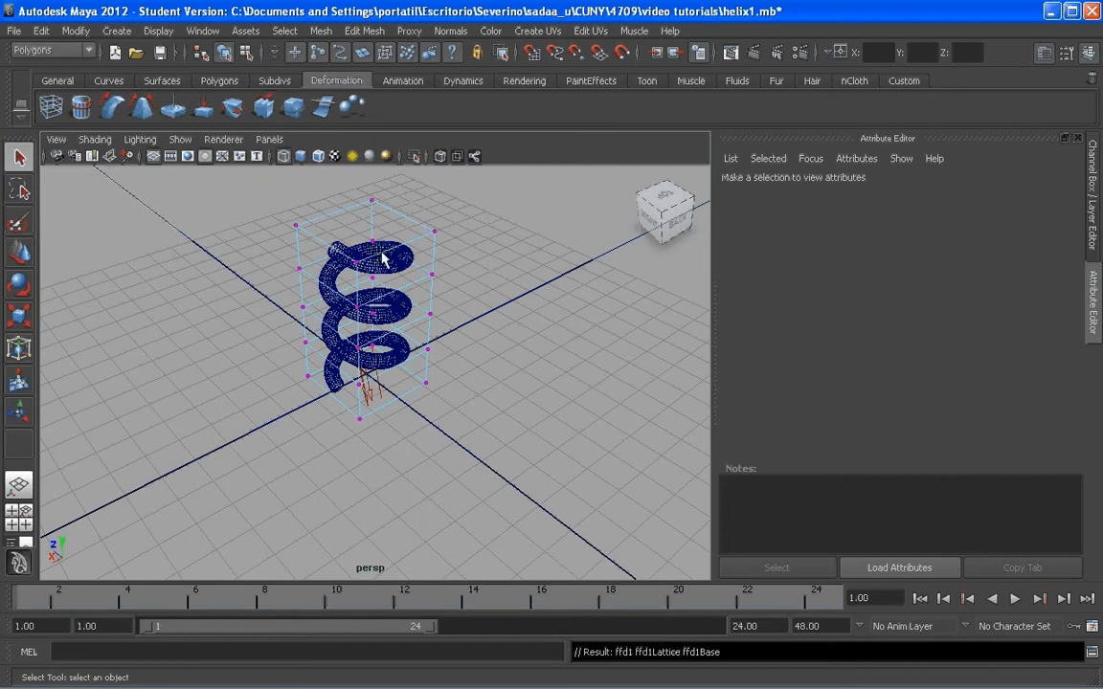
left_click(454, 237)
scroll(454, 239, "down", 3)
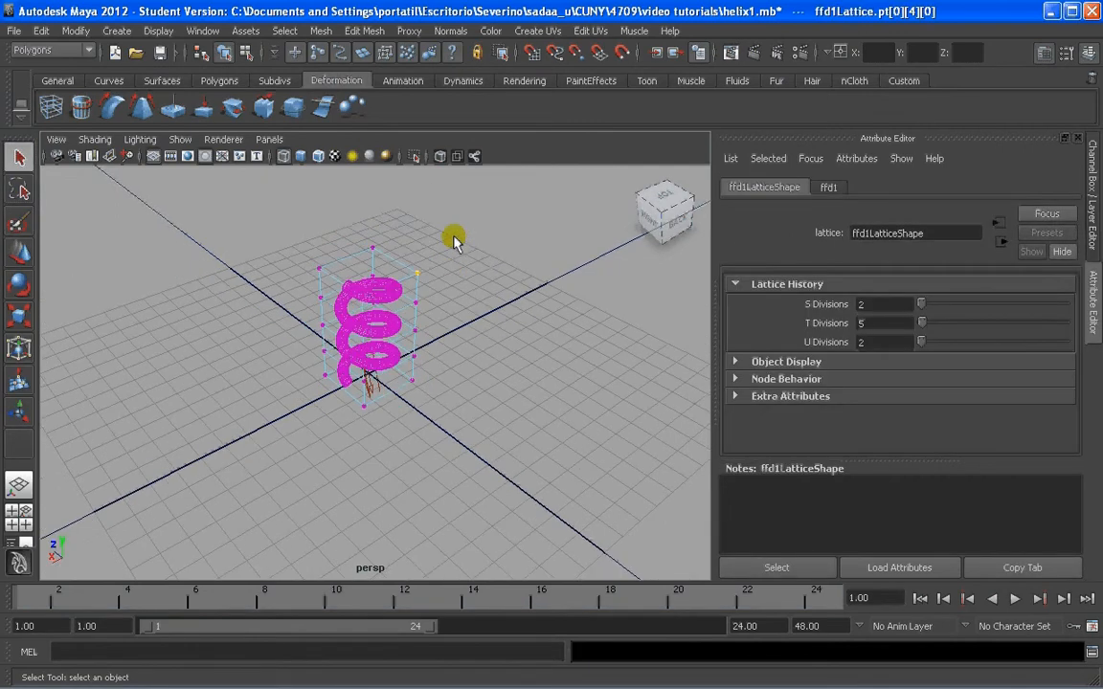
key("w")
left_click_drag(451, 238, 421, 176, "alt")
scroll(419, 275, "up", 5)
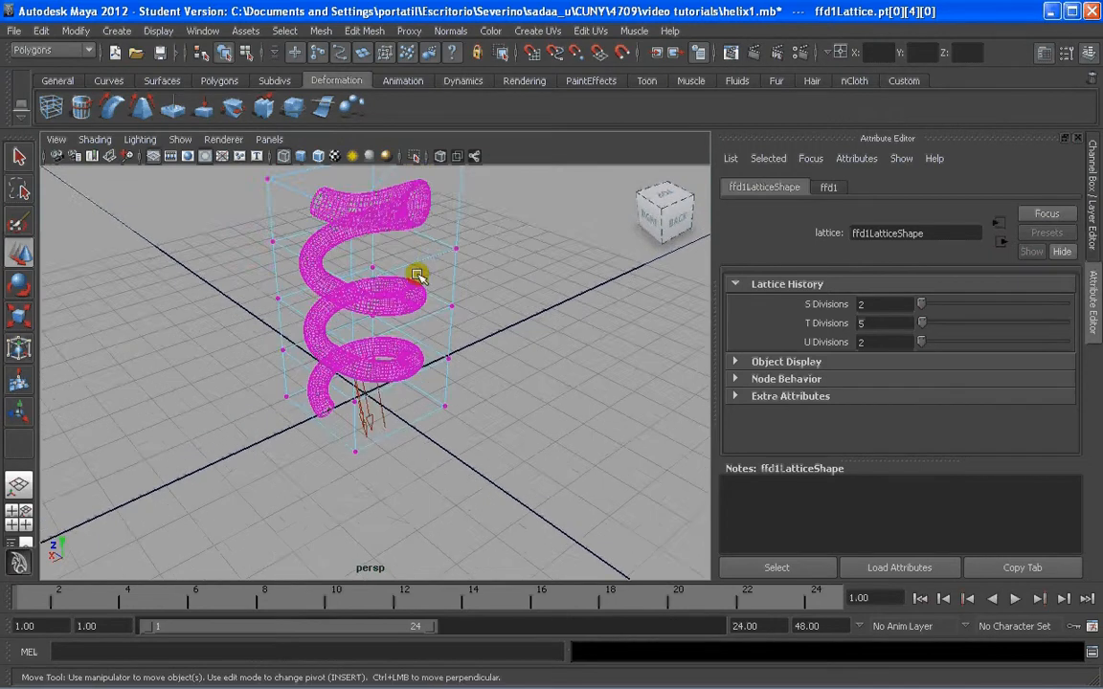
left_click_drag(419, 278, 439, 312, "alt")
left_click_drag(436, 228, 417, 305)
left_click_drag(468, 212, 559, 228, "ctrl")
- Move several more upper lattice points outward to stretch and widen the top coils of the helix
left_click_drag(383, 376, 241, 304, "alt")
left_click_drag(423, 293, 293, 317, "alt")
left_click_drag(453, 223, 485, 257)
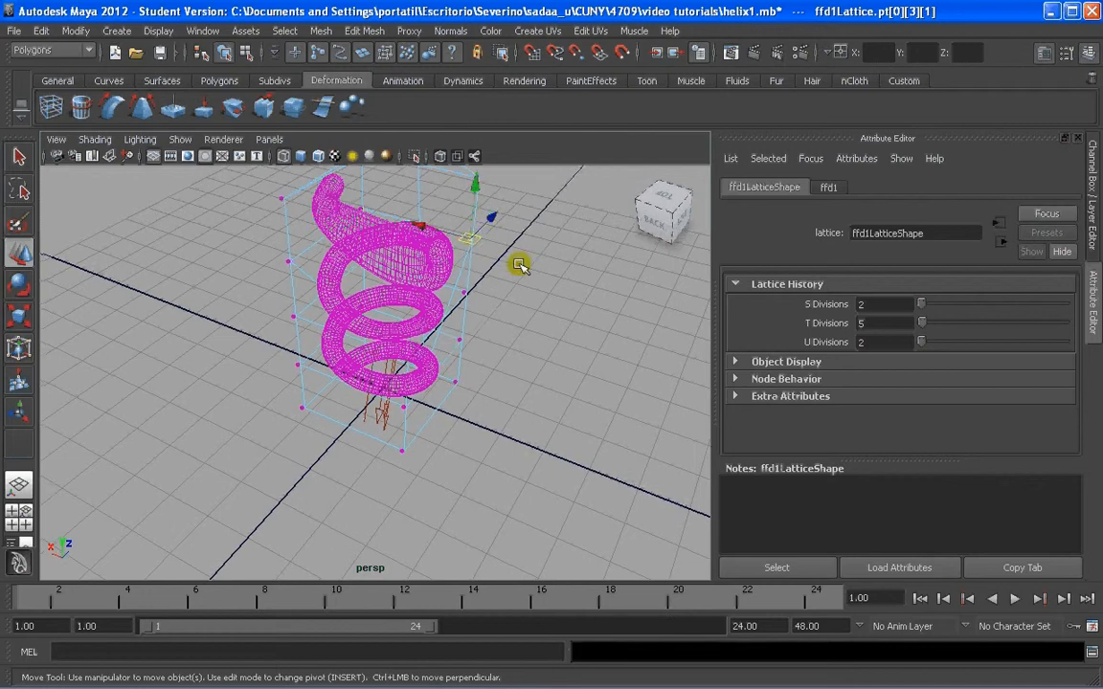
left_click_drag(476, 190, 529, 321, "ctrl")
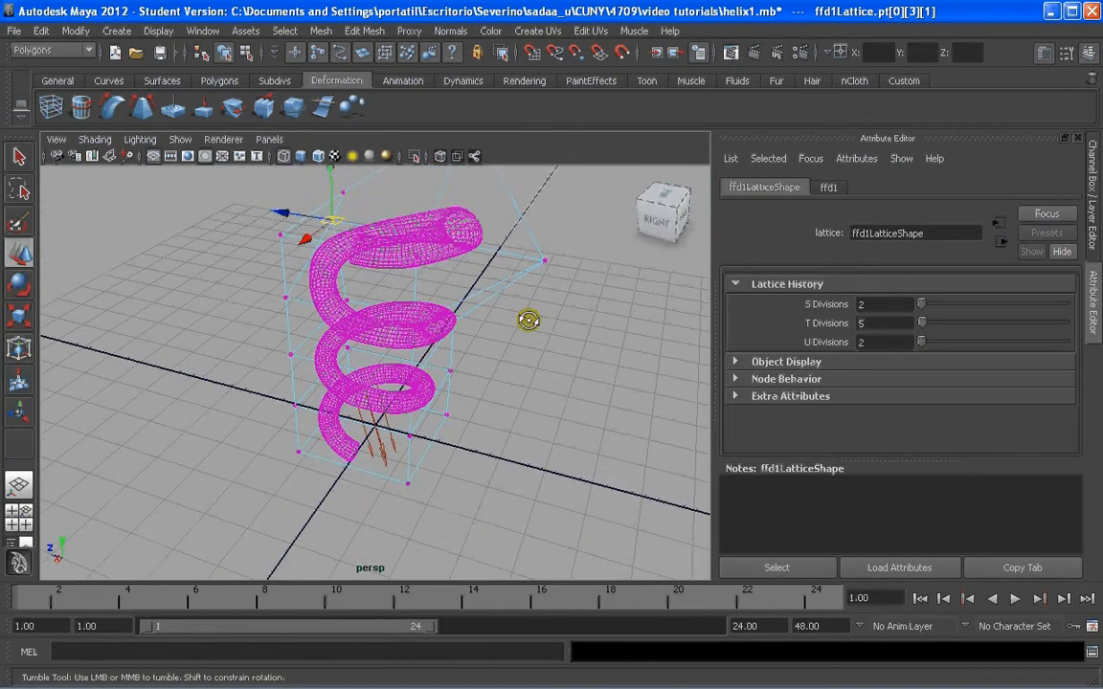
left_click_drag(440, 308, 548, 349, "alt")
left_click_drag(465, 286, 522, 304)
left_click_drag(467, 211, 678, 256)
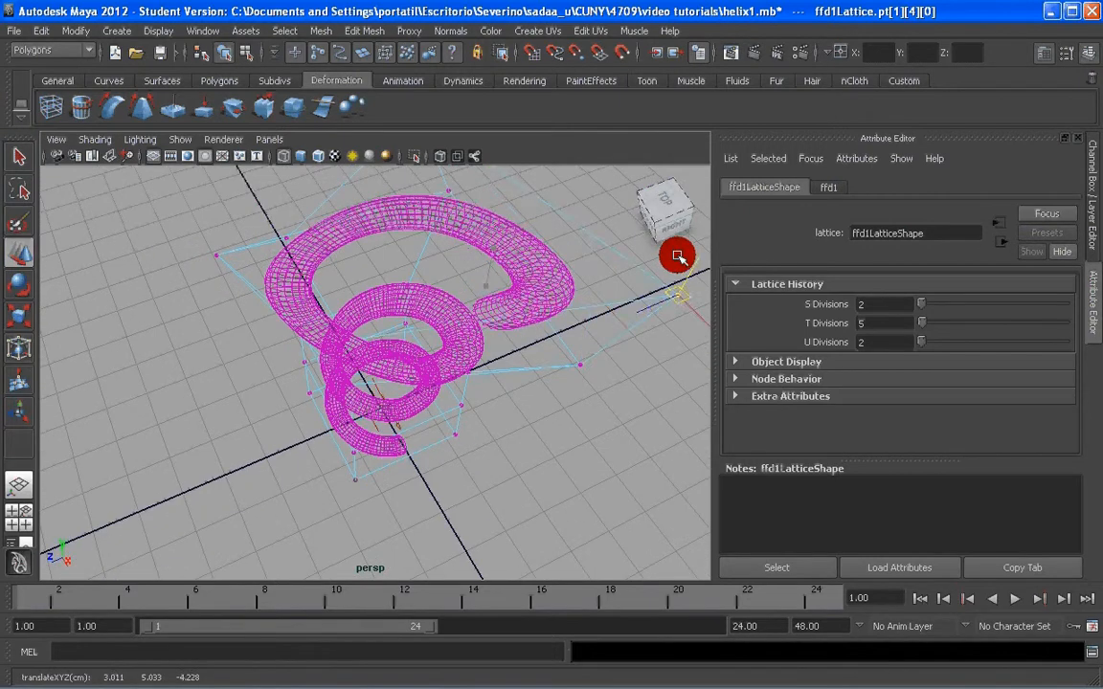
scroll(670, 263, "down", 3)
left_click_drag(544, 325, 512, 289, "alt")
left_click_drag(581, 288, 413, 284, "ctrl")
- Switch the helix mesh to object mode and clear the lattice point selection
right_click(414, 285)
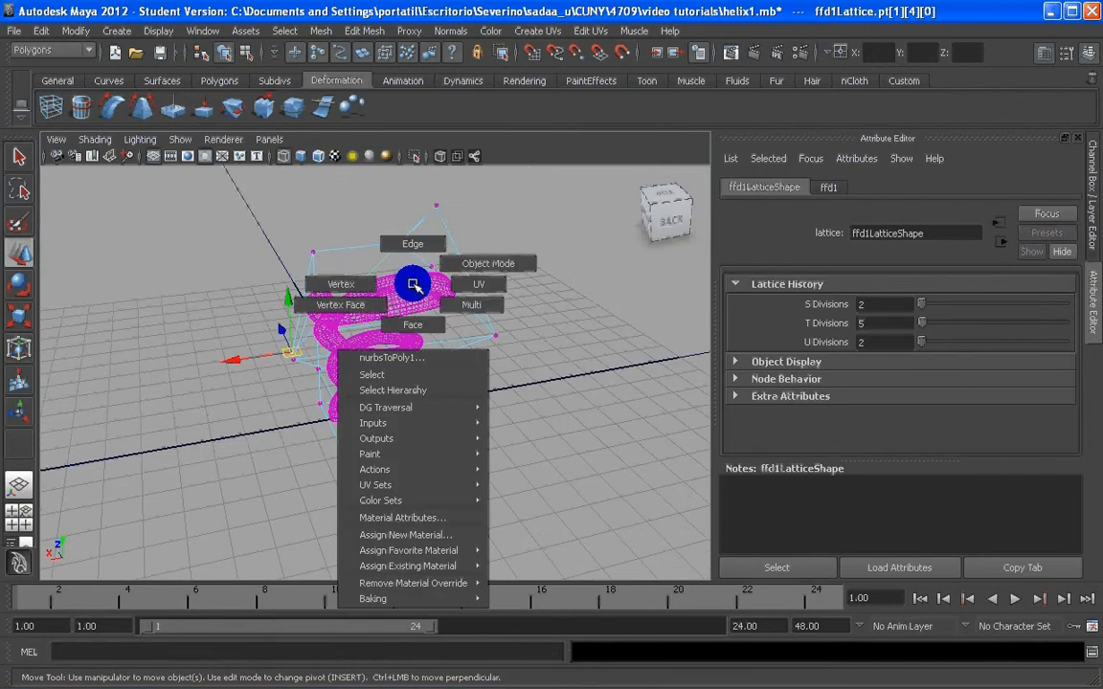
right_click_drag(413, 285, 474, 262)
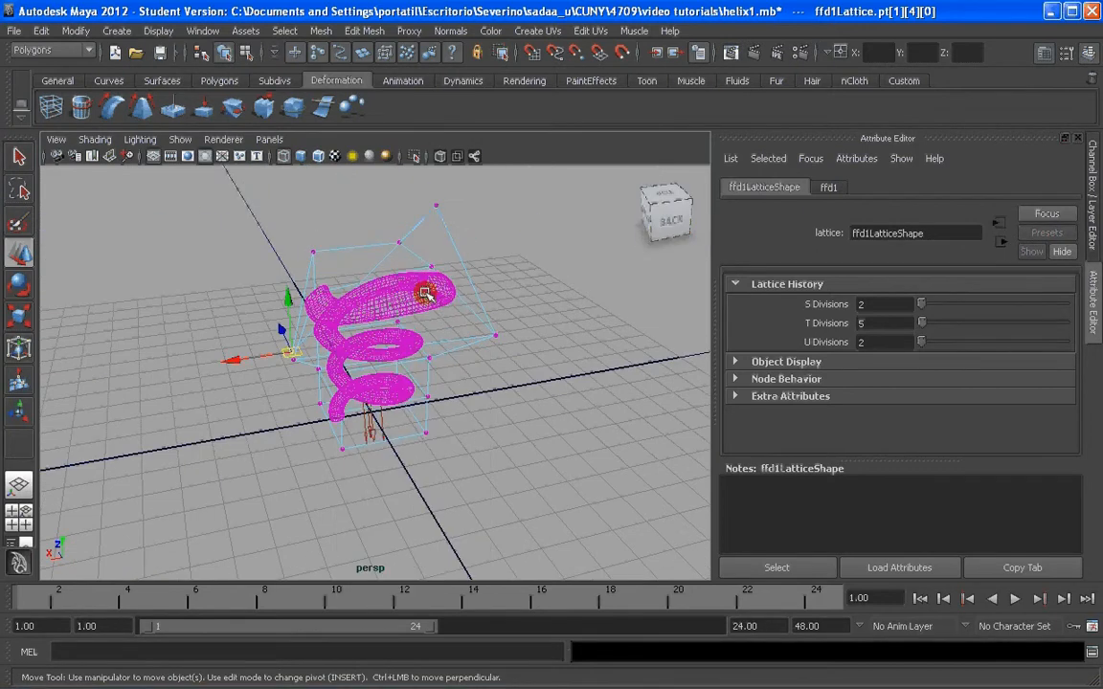
left_click(536, 291)
left_click_drag(476, 290, 425, 343, "alt")
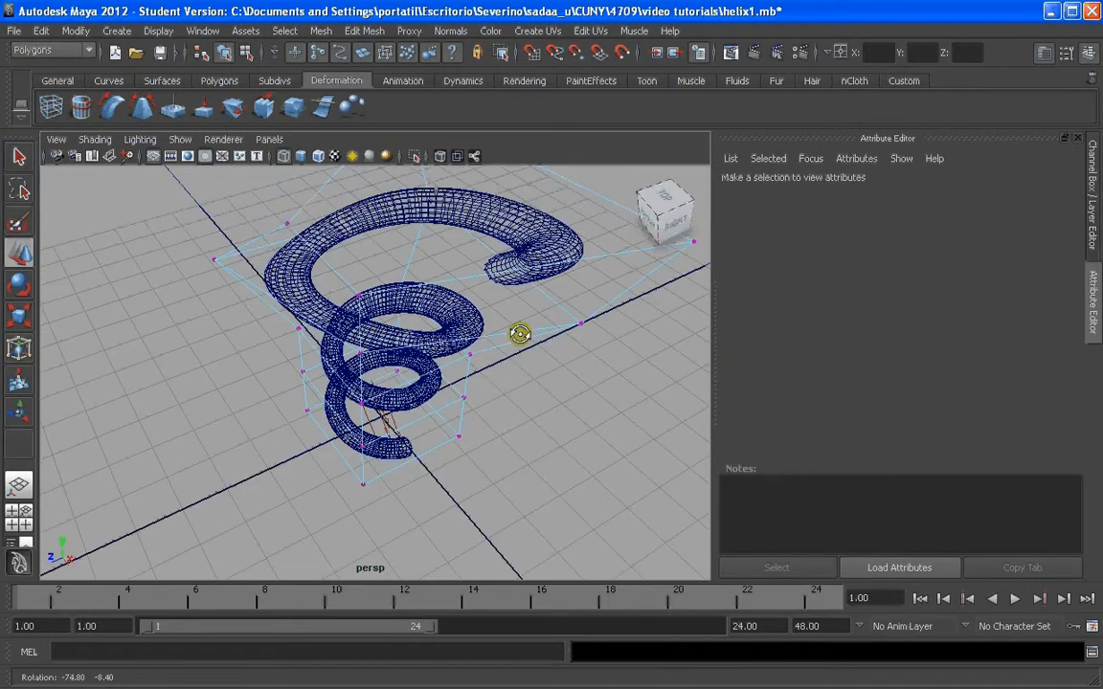
left_click_drag(520, 335, 418, 327, "alt")
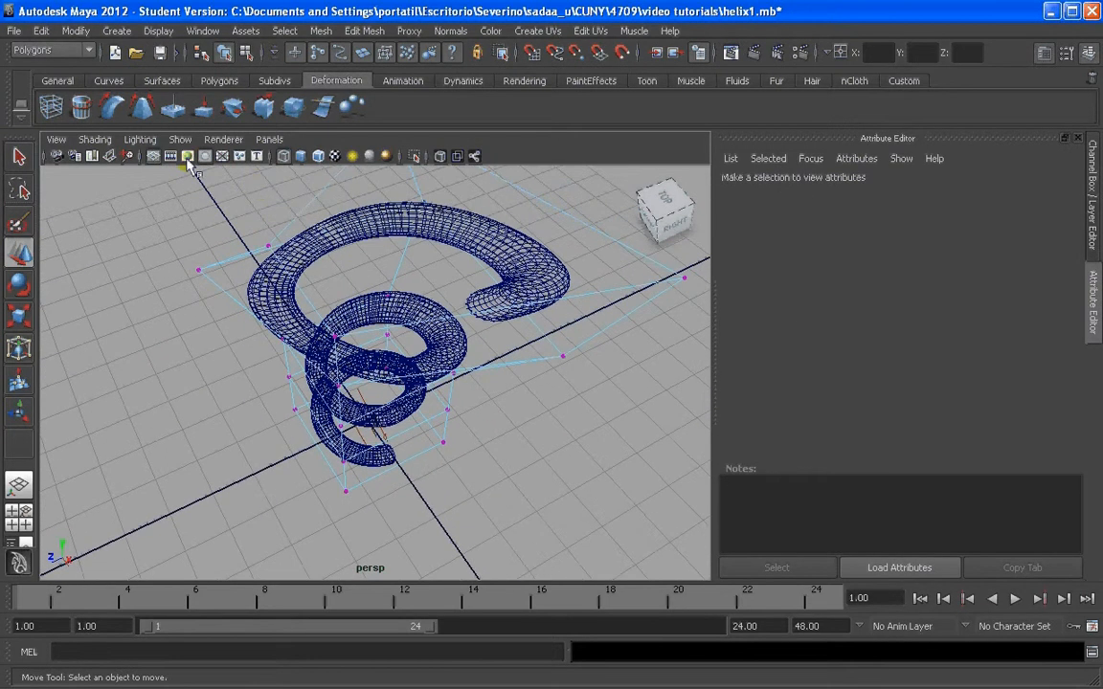
- Frame the deformed helix inside the resolution gate, render the current frame with mental ray, and close the render view
left_click(188, 157)
left_click_drag(314, 246, 401, 305, "alt")
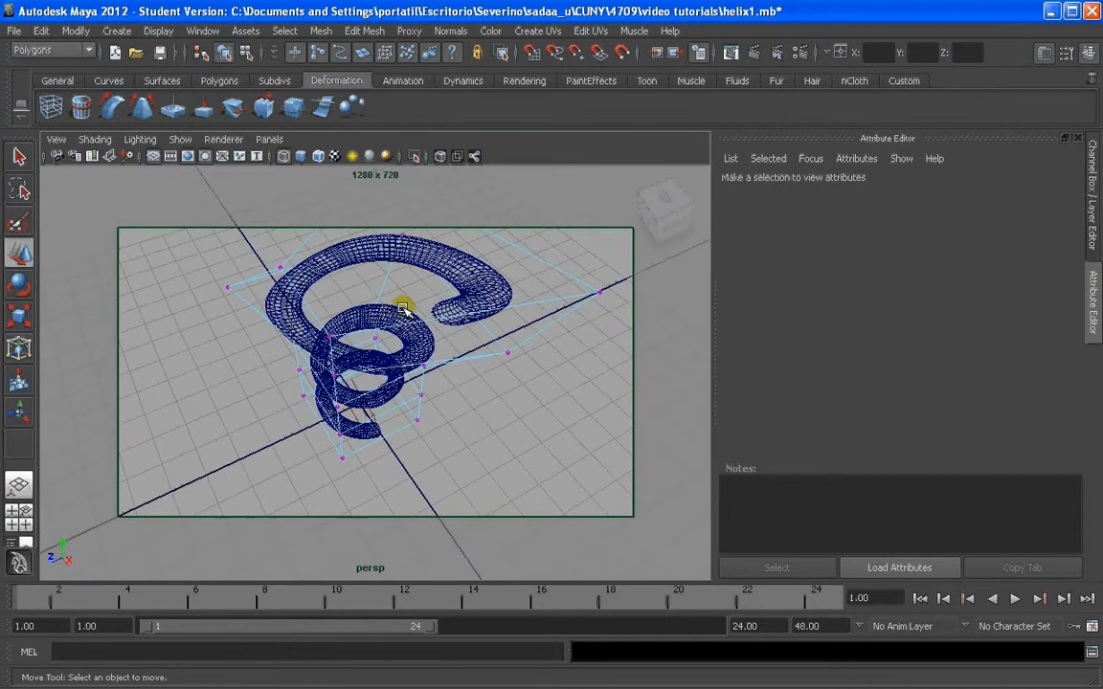
middle_click_drag(422, 314, 424, 317, "alt")
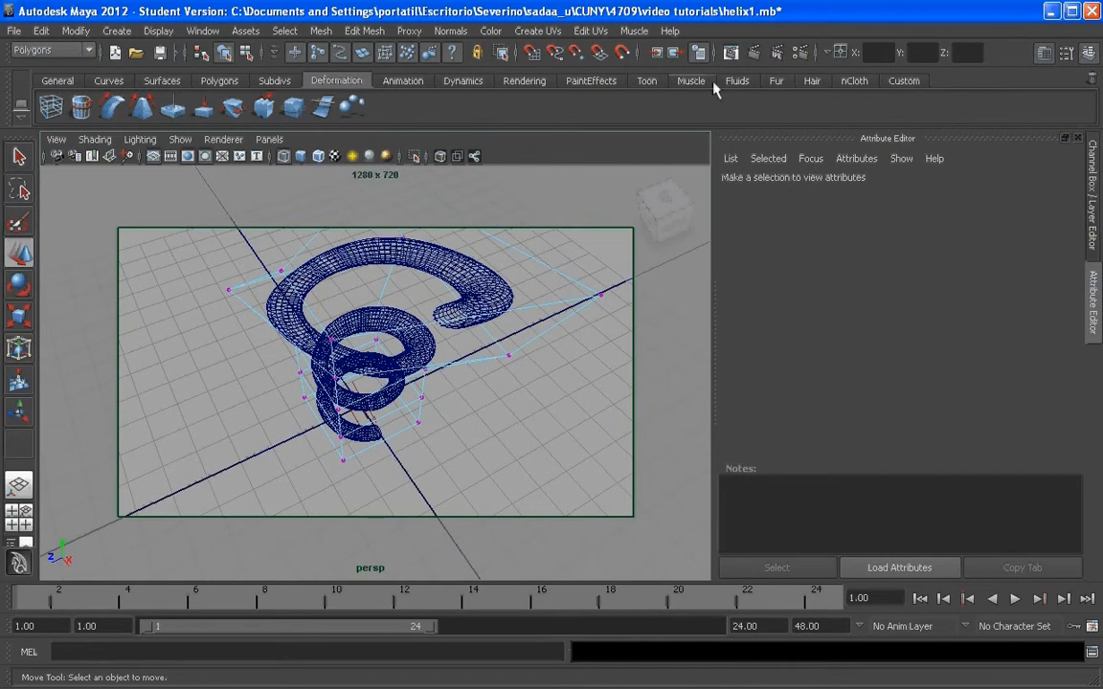
left_click(754, 53)
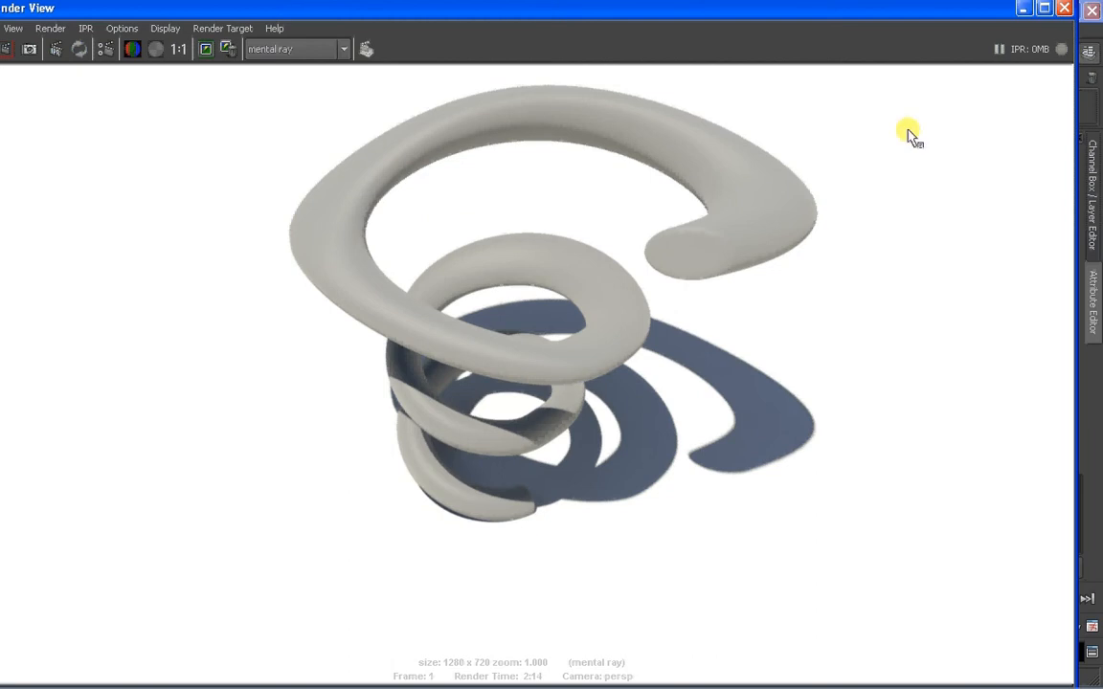
left_click(1063, 9)
- Undo all the lattice point moves on the helix
left_click_drag(529, 330, 502, 320, "alt")
scroll(500, 320, "down", 4)
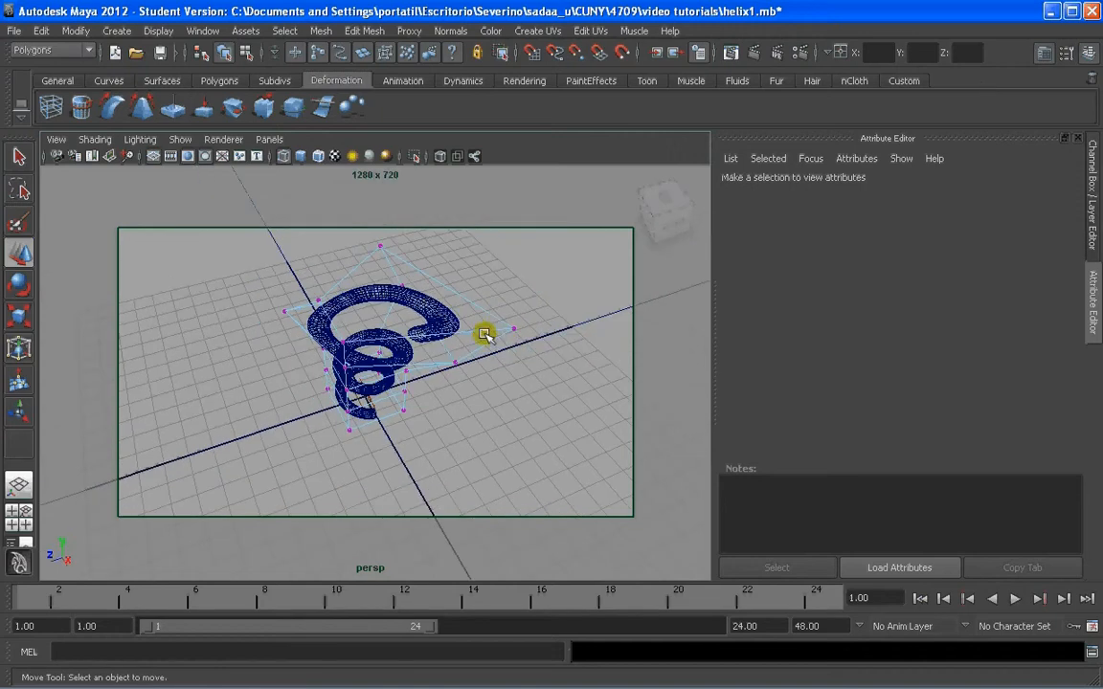
key("ctrl+z")
key("ctrl+z")
key("ctrl+z")
key("ctrl+z")
key("ctrl+z")
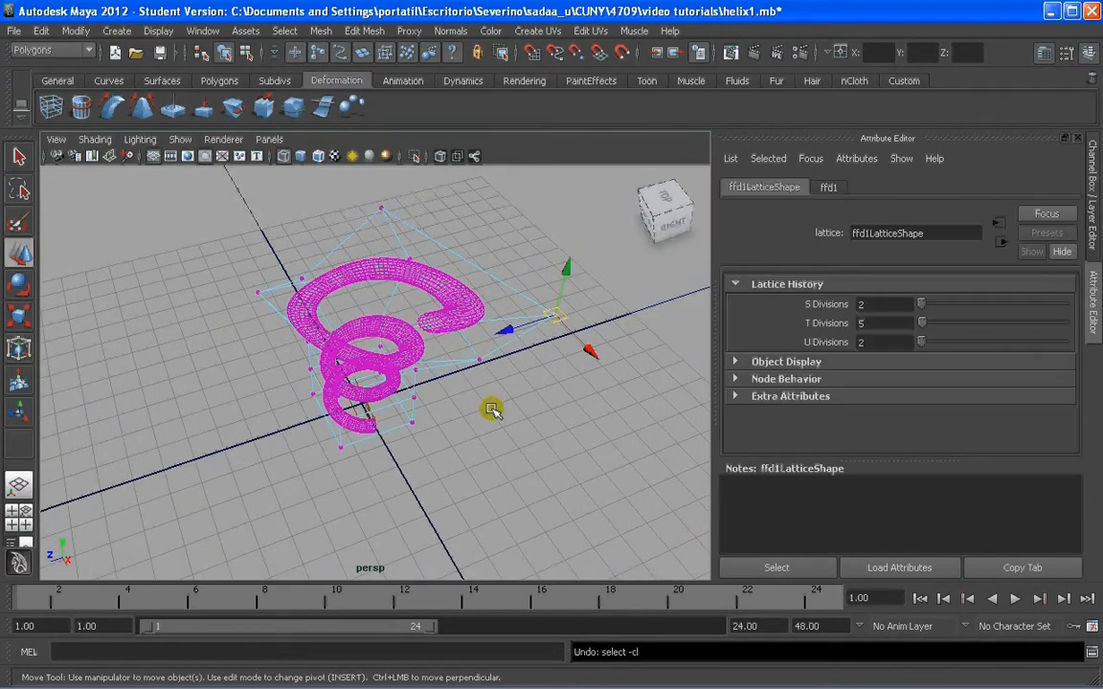
key("ctrl+z")
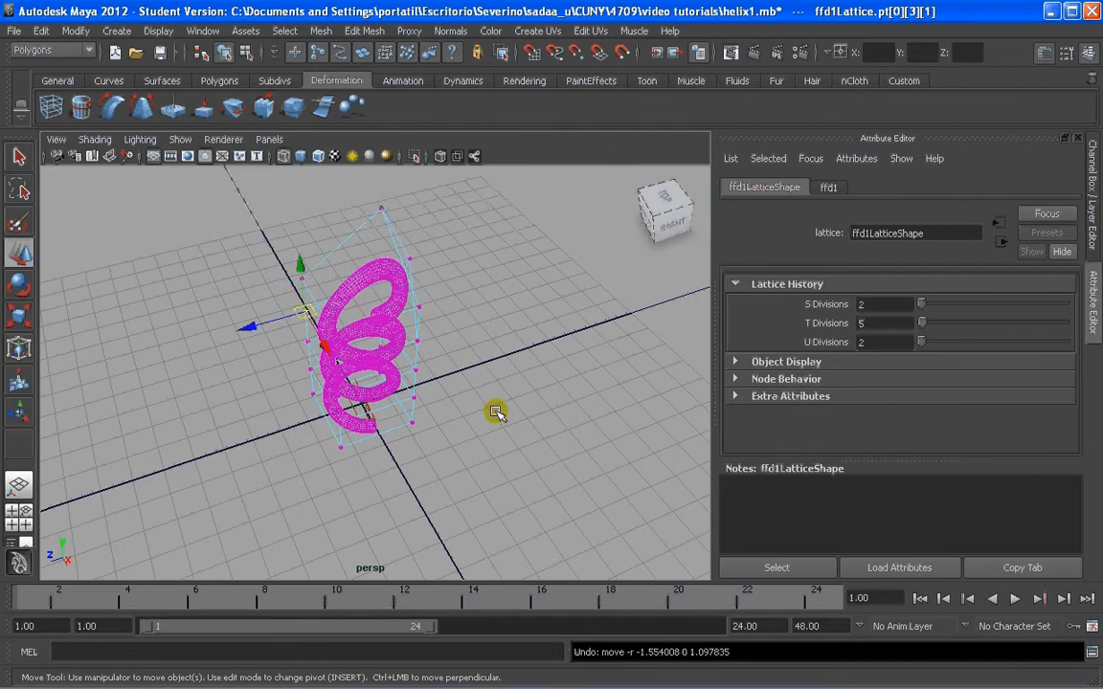
key("ctrl+z")
key("ctrl+z")
key("ctrl+z")
key("ctrl+z")
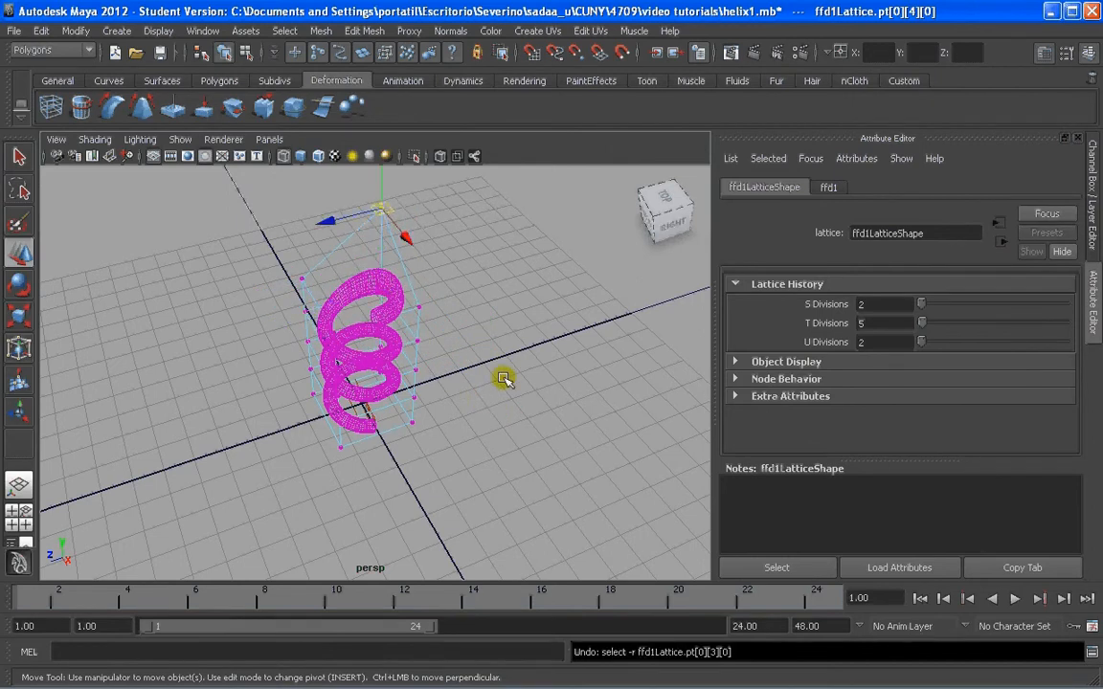
key("ctrl+z")
key("ctrl+z")
- Remove the lattice deformer from the helix by undoing its creation and select the helix mesh
left_click_drag(383, 318, 452, 332, "alt")
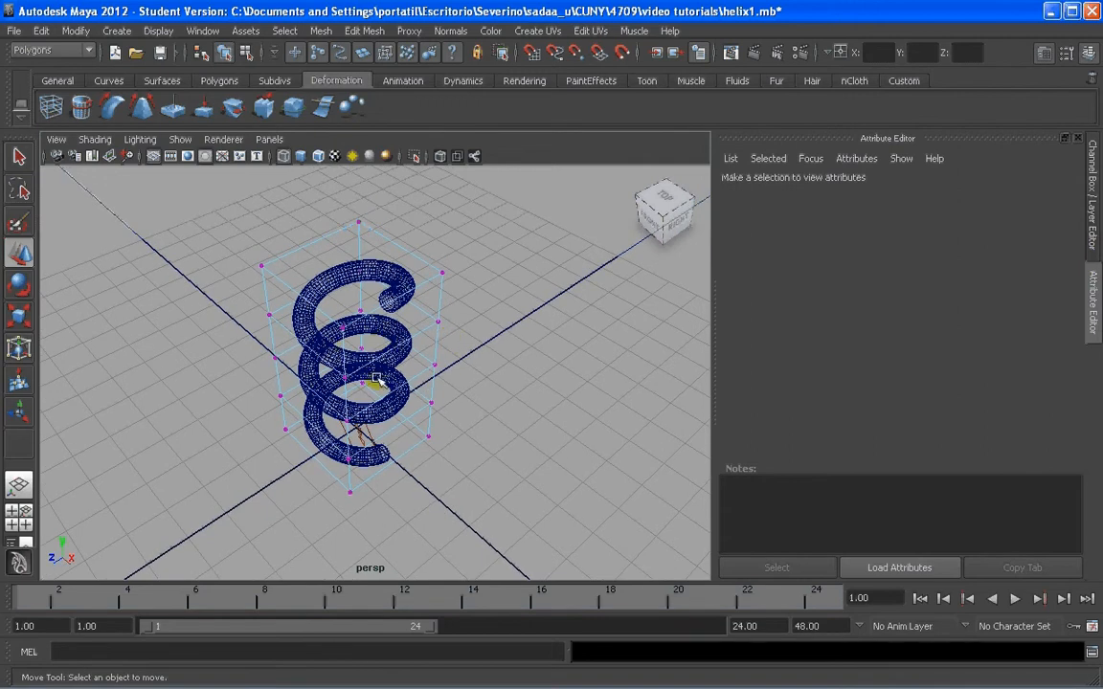
left_click_drag(331, 354, 372, 350, "alt")
key("ctrl+z")
key("ctrl+z")
key("ctrl+z")
key("ctrl+z")
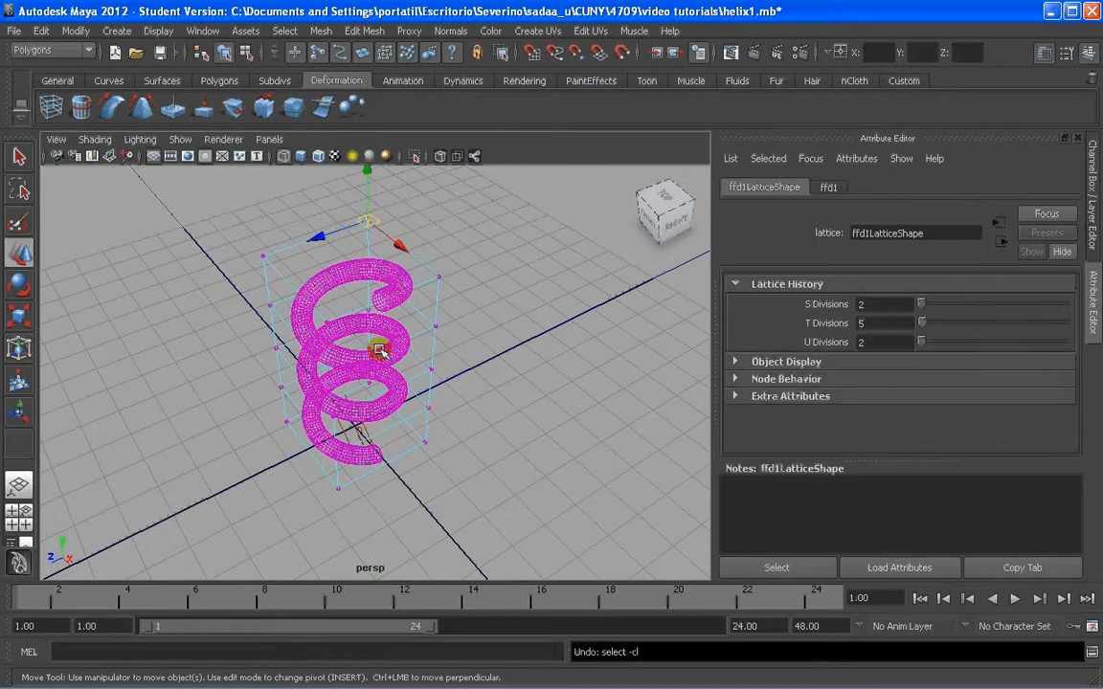
left_click(461, 352)
left_click(388, 297)
left_click_drag(465, 345, 413, 335, "alt")
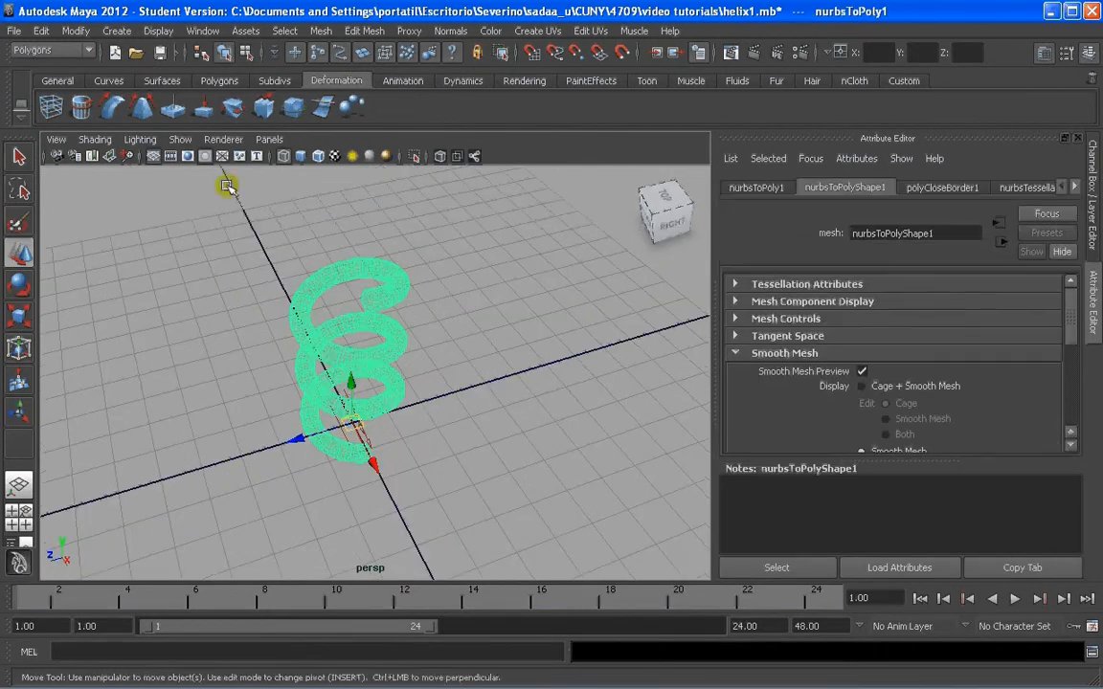
- Add a Bend deformer to the selected helix mesh
left_click(114, 108)
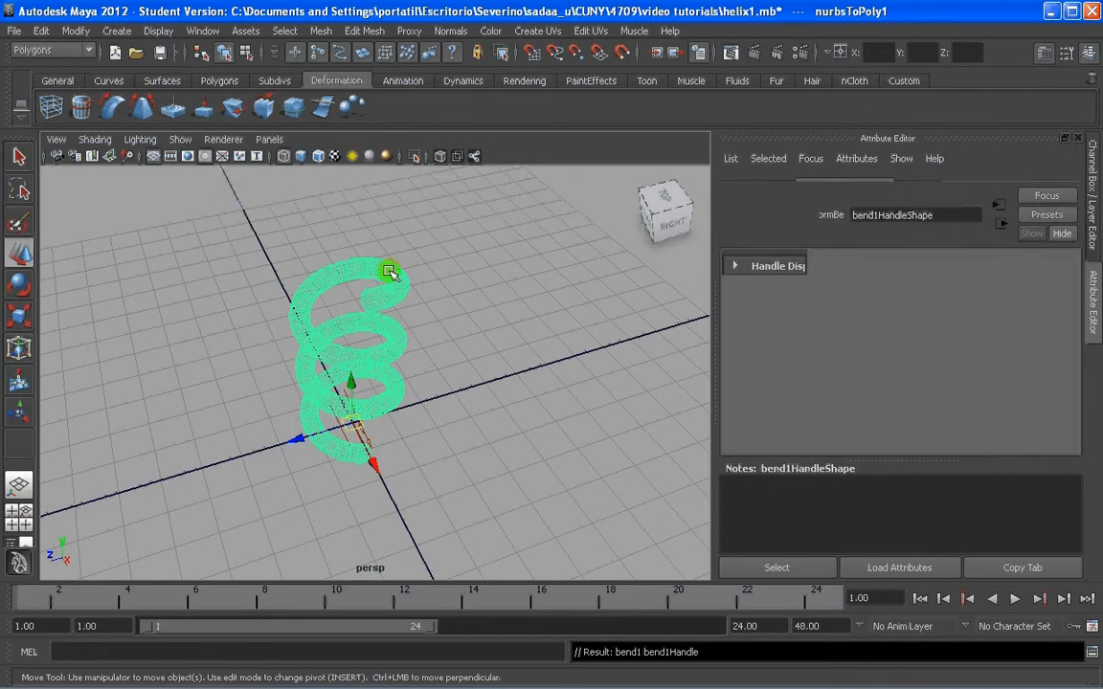
left_click_drag(372, 291, 372, 301, "alt")
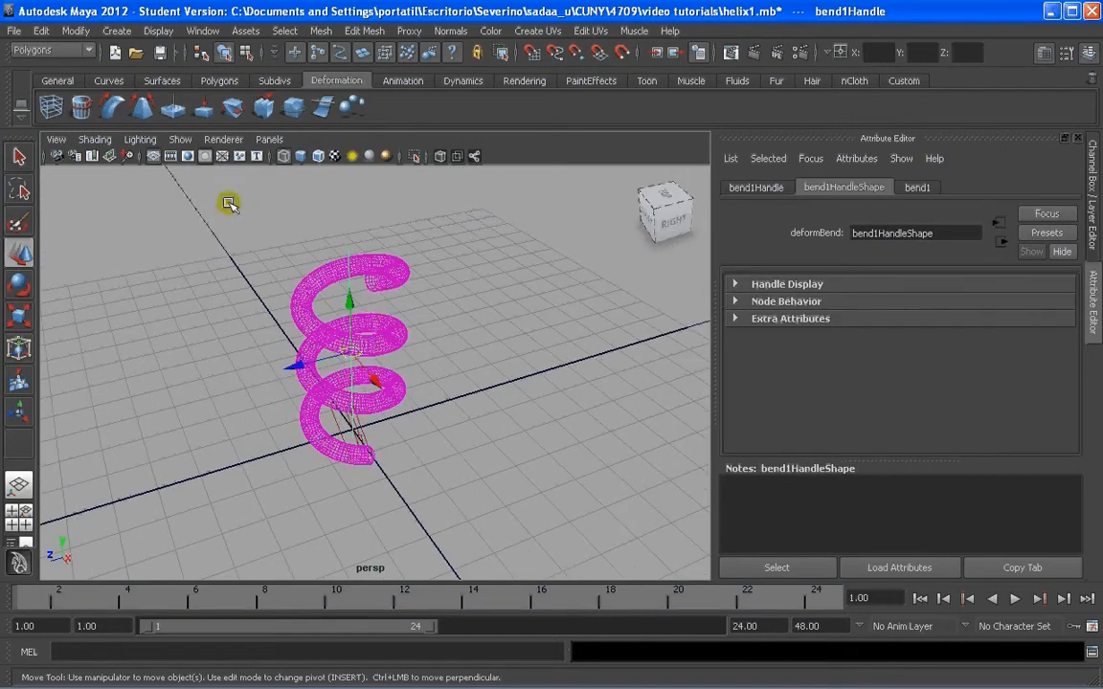
scroll(355, 256, "up", 3)
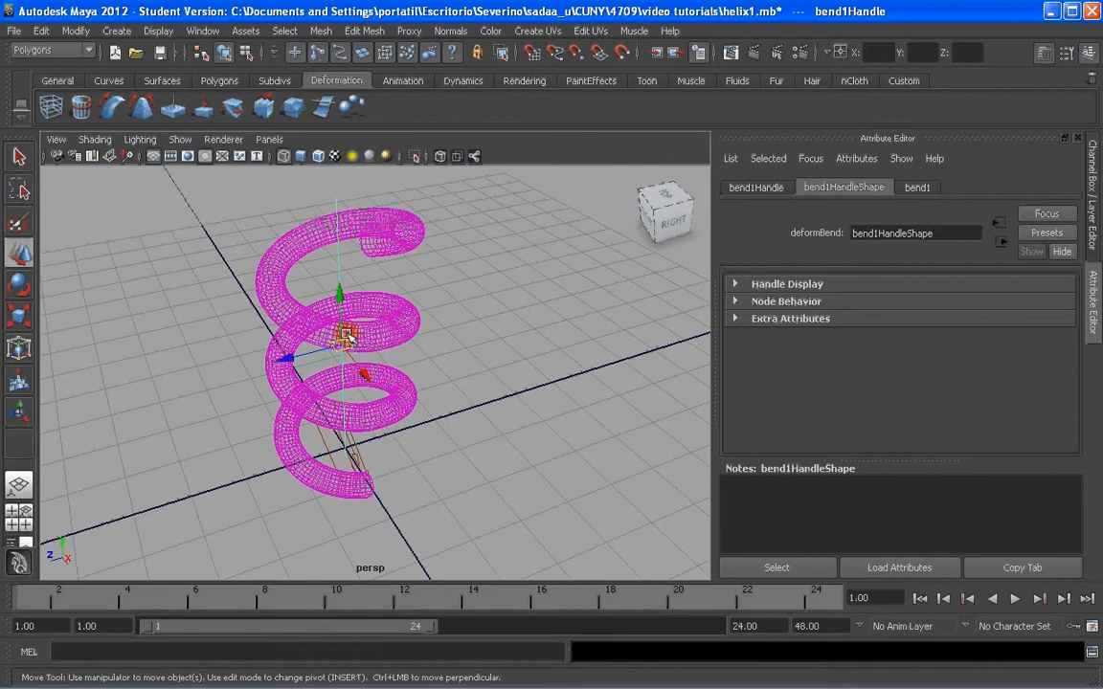
left_click_drag(369, 362, 522, 468, "alt")
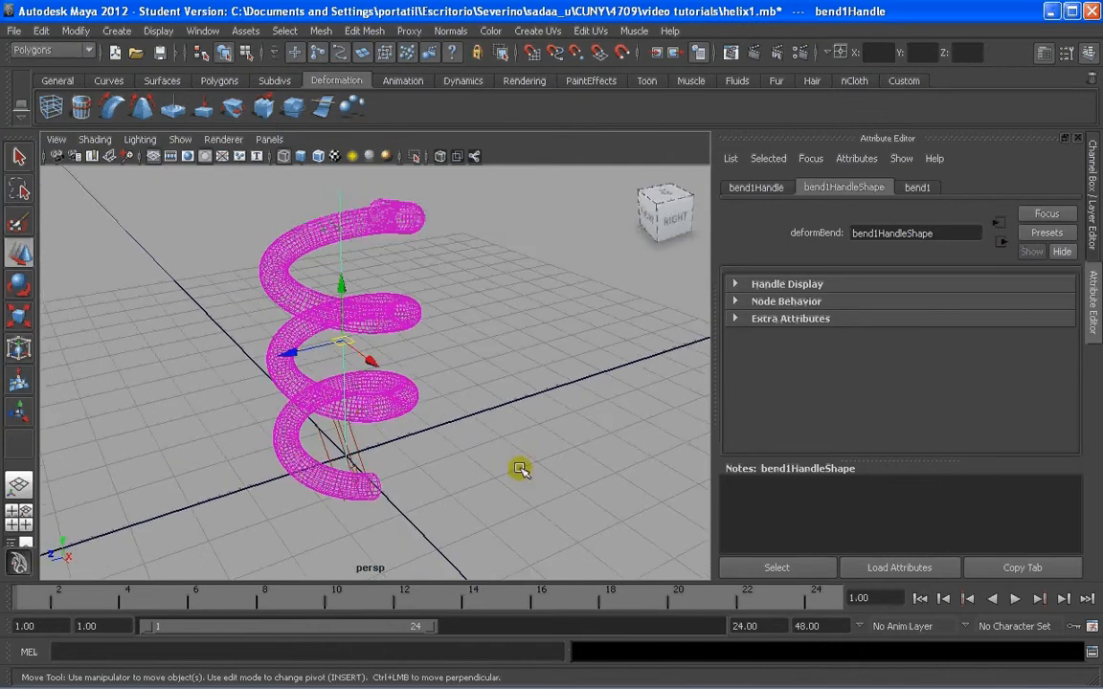
left_click_drag(370, 417, 326, 277, "alt")
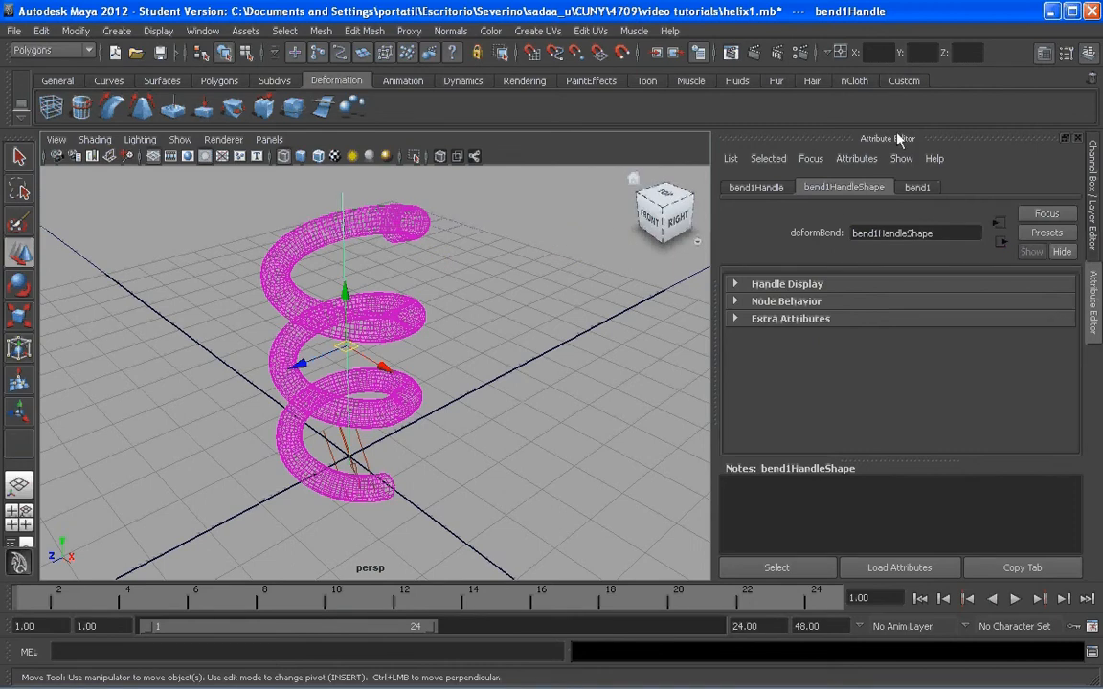
- Set the bend deformer's Low Bound to 0, try a Curvature of about -0.359, and reset the Curvature to 0
left_click(918, 188)
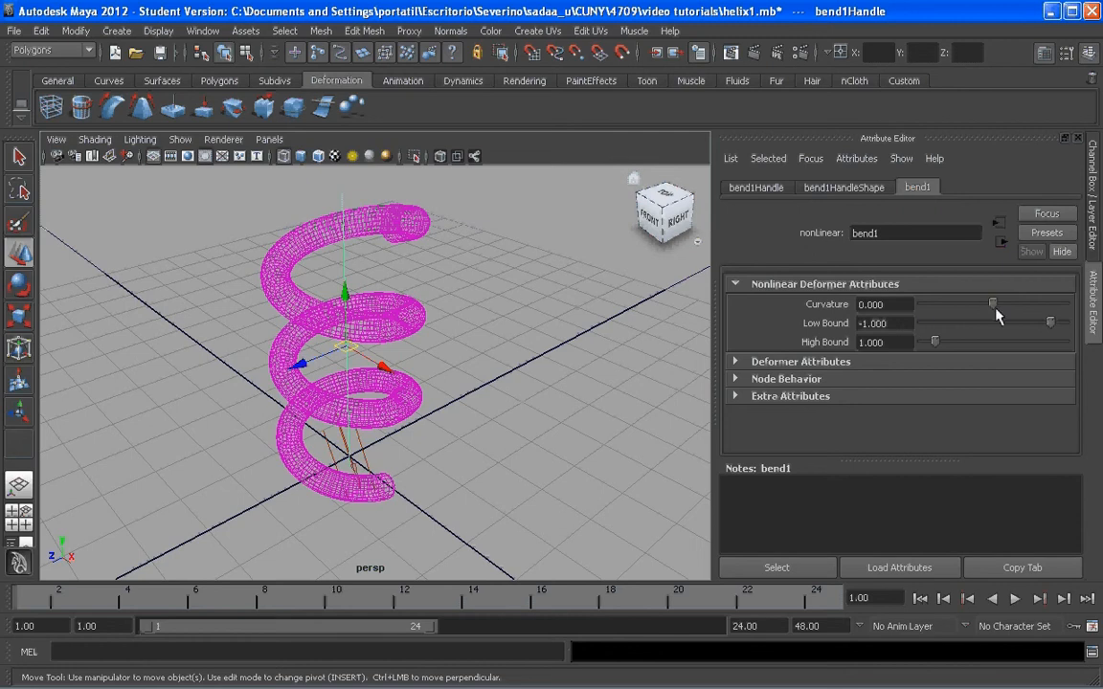
left_click_drag(993, 304, 1064, 328)
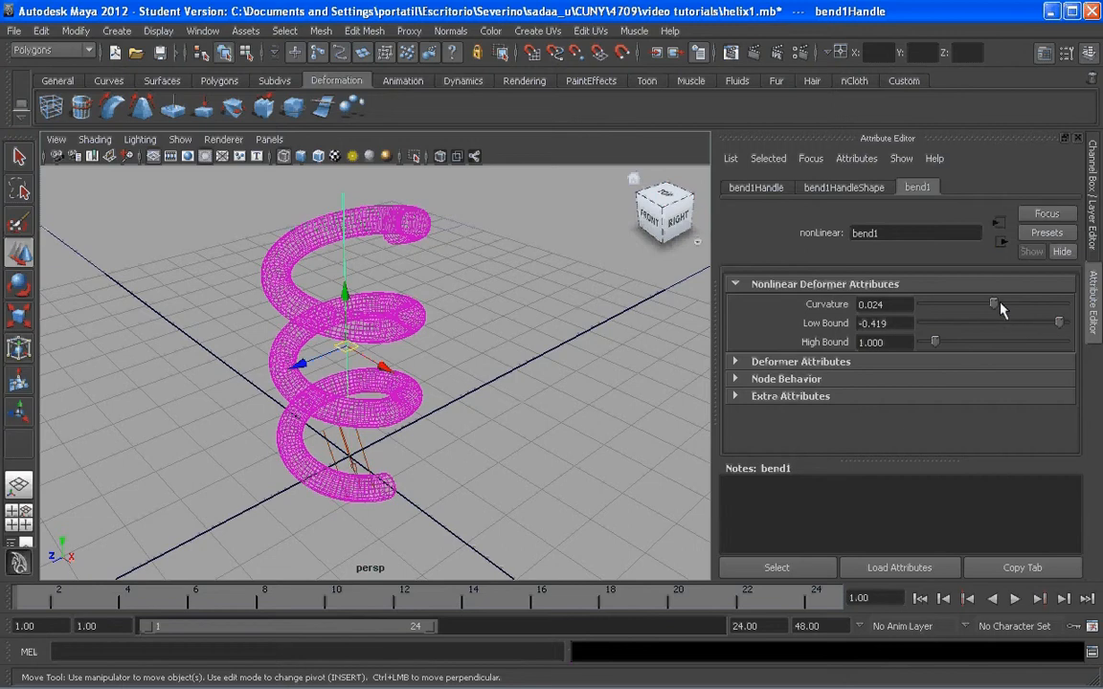
mouse_move(993, 303)
left_mouse_down()
mouse_move(1042, 320)
mouse_move(1029, 308)
mouse_move(967, 307)
mouse_move(987, 306)
left_mouse_up()
left_click_drag(905, 306, 854, 310)
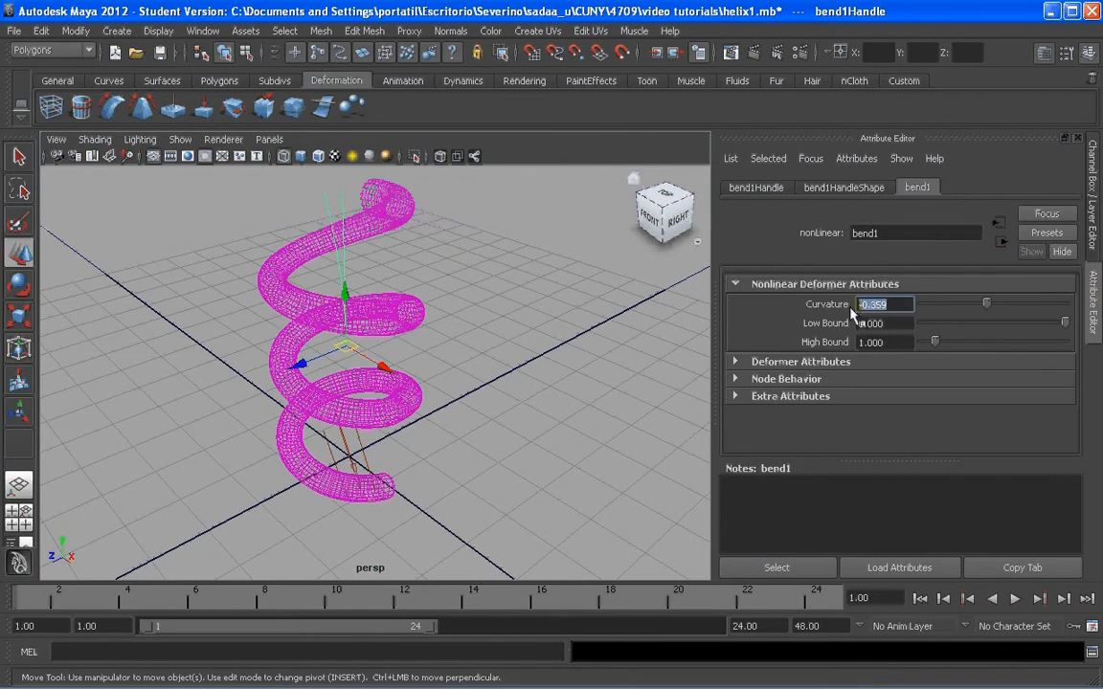
type("0")
key("Return")
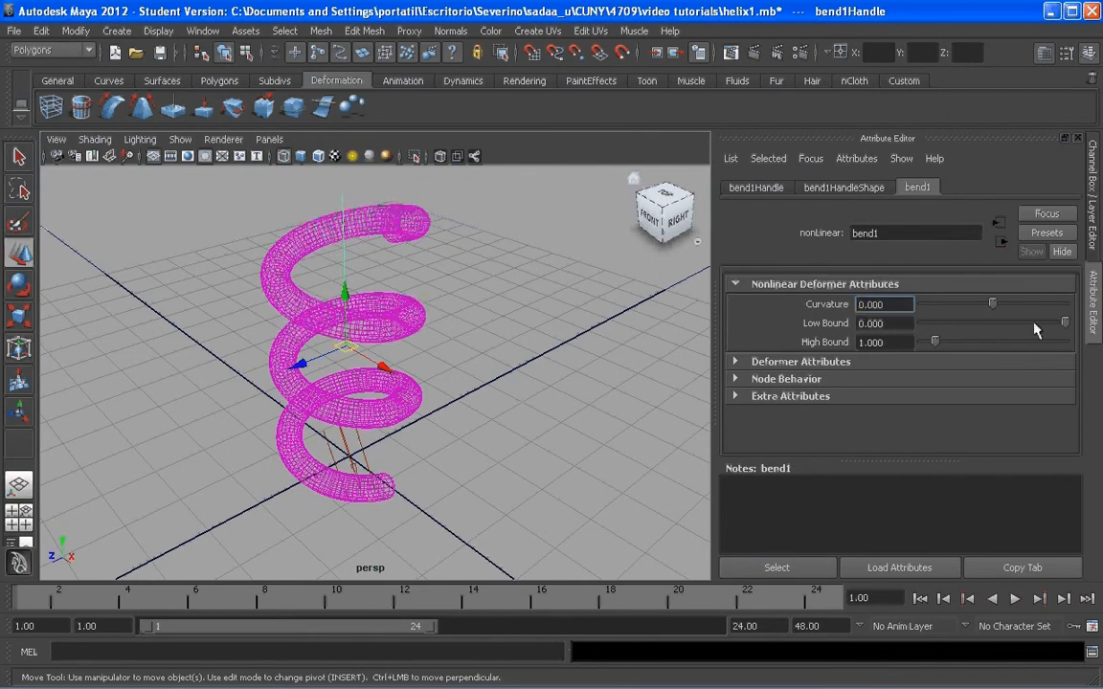
- Extend the bend deformer downward with a Low Bound of about -4.192
left_click_drag(492, 324, 459, 303, "alt")
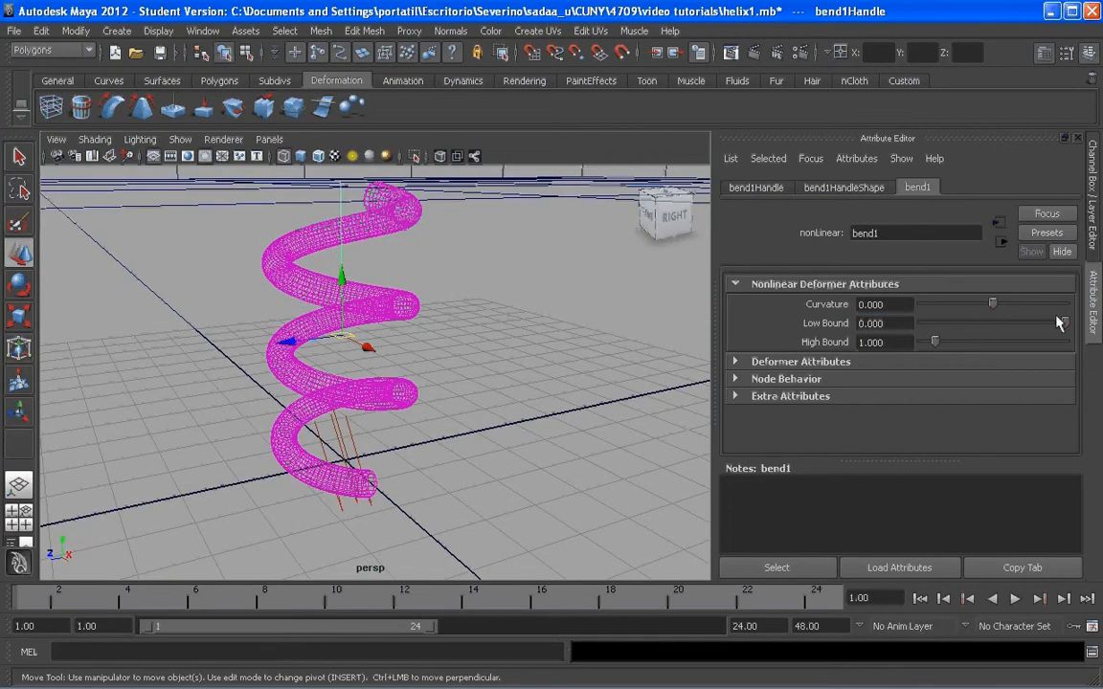
left_click_drag(945, 320, 1005, 327)
left_click_drag(628, 322, 424, 302, "alt")
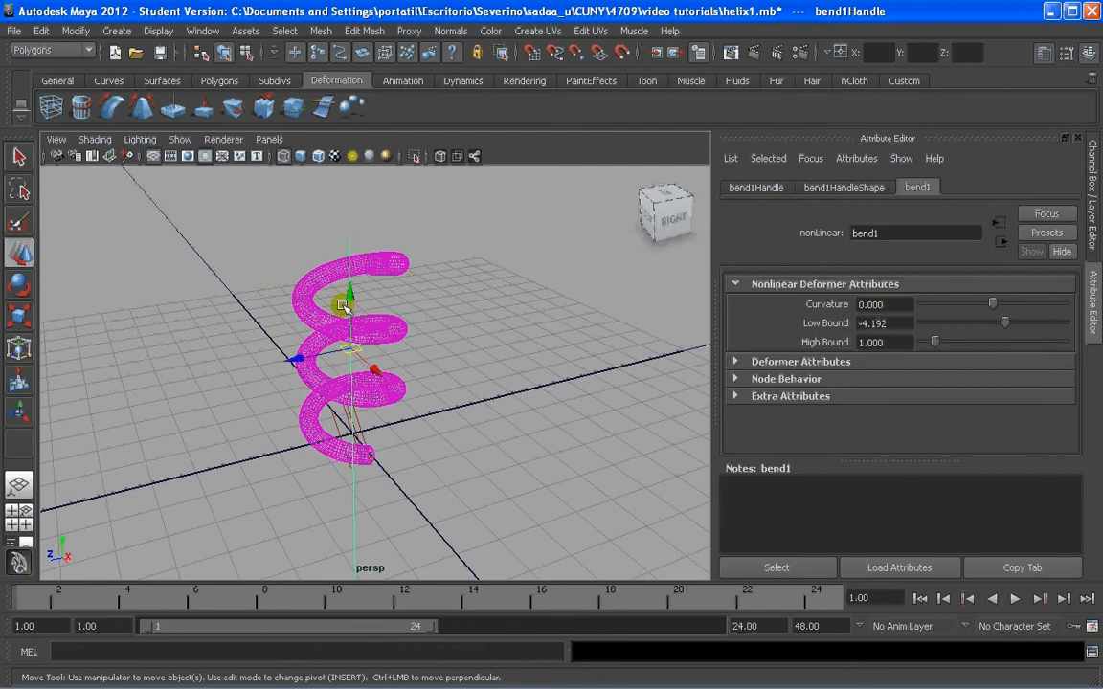
- Show the bend manipulator handles and adjust the Low Bound to about -1.853 and the Curvature to about 0.645
left_click(19, 418)
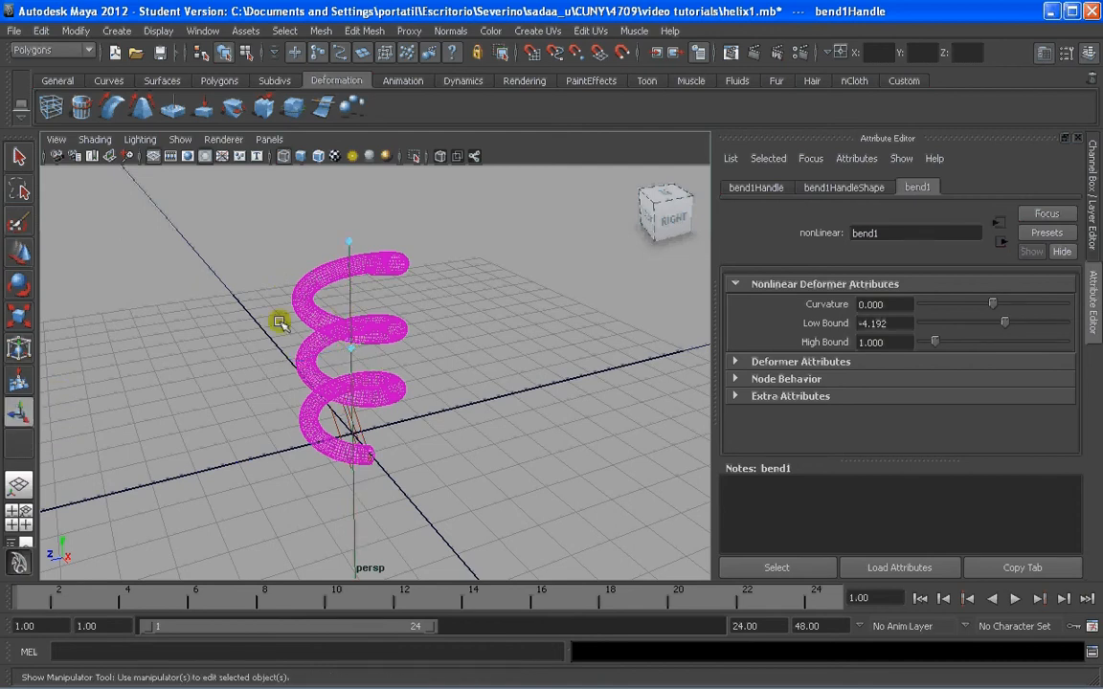
left_click_drag(283, 319, 313, 375, "alt")
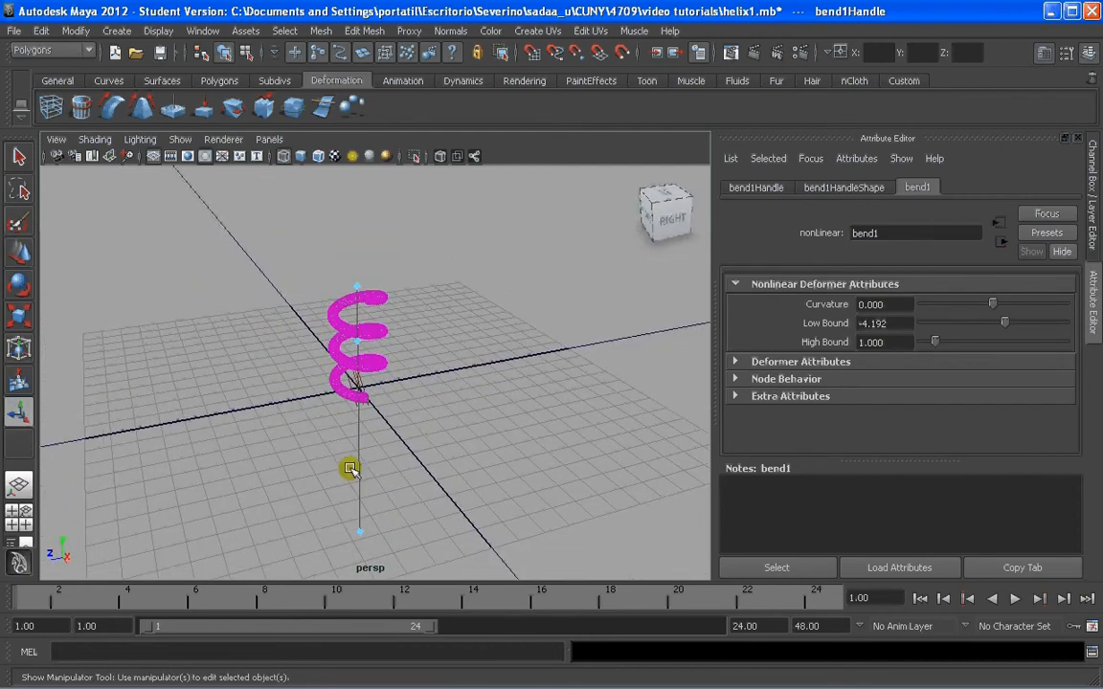
left_click_drag(362, 537, 361, 424)
scroll(362, 422, "up", 5)
left_click_drag(346, 317, 357, 315)
left_click_drag(355, 320, 420, 332, "alt")
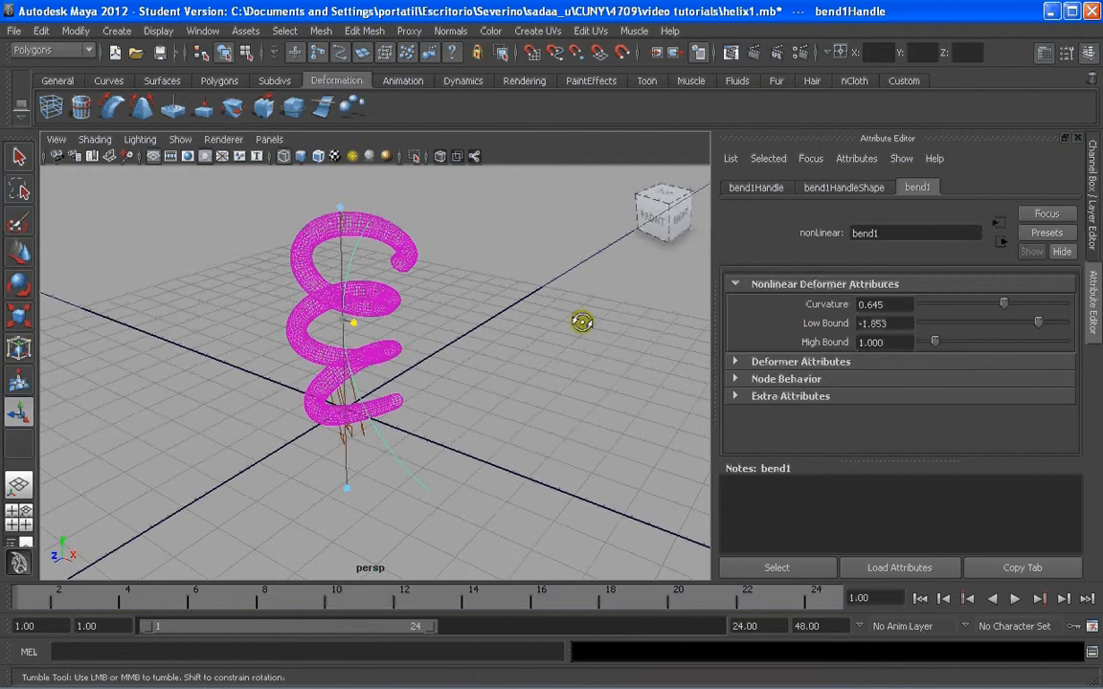
- Adjust the bend deformer with its handles to a Curvature of about 0.82, Low Bound about -1.46 and High Bound about 0.832
left_click_drag(583, 323, 684, 333, "alt")
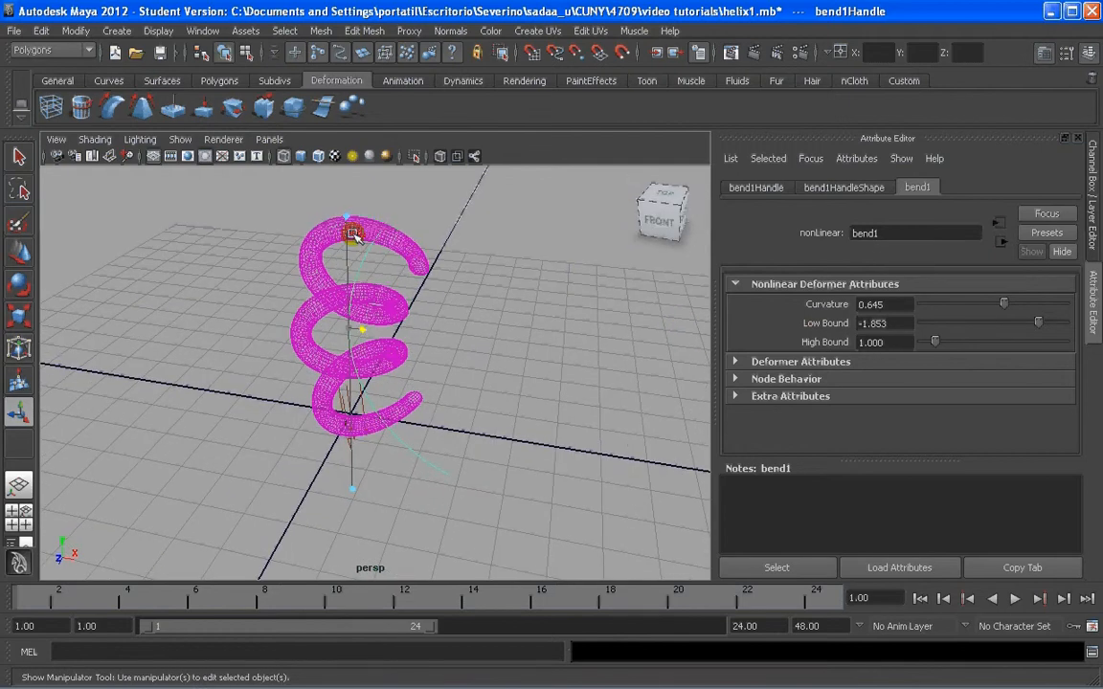
mouse_move(352, 234)
left_mouse_down()
mouse_move(346, 270)
mouse_move(344, 257)
left_mouse_up()
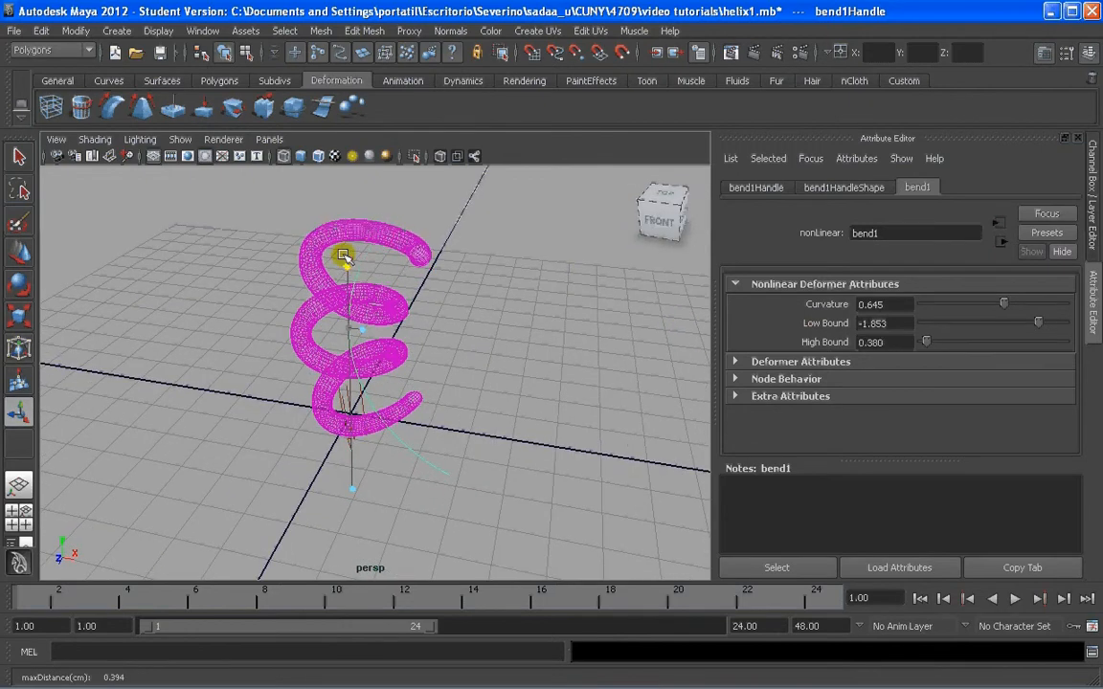
left_click_drag(460, 351, 417, 337, "alt")
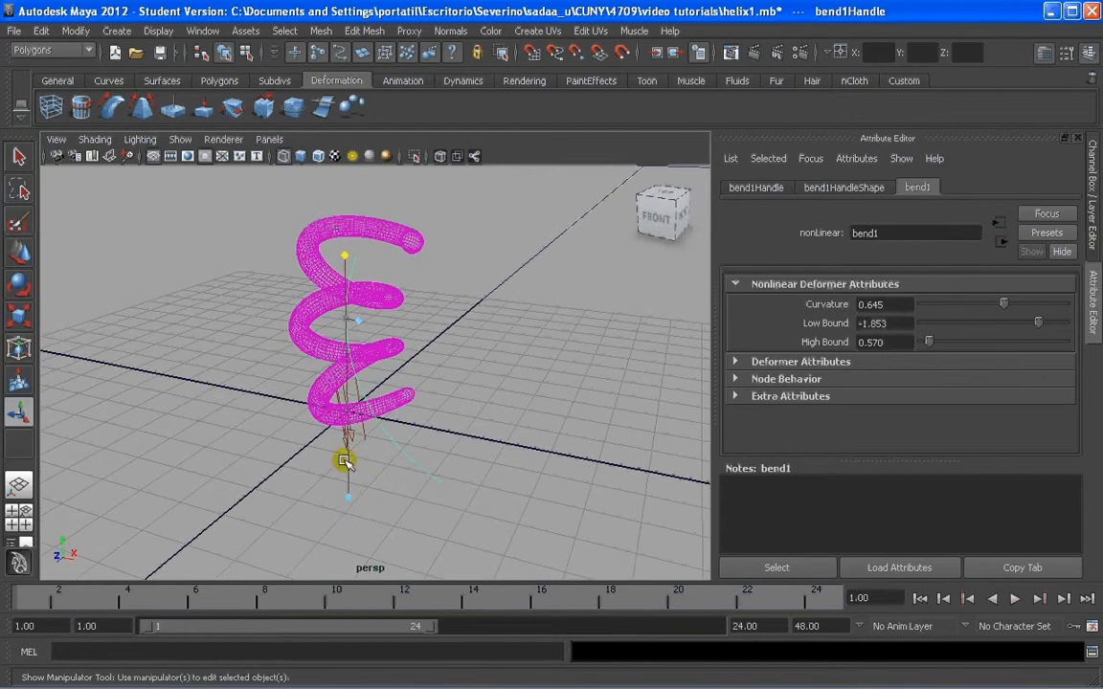
left_click_drag(352, 499, 348, 461)
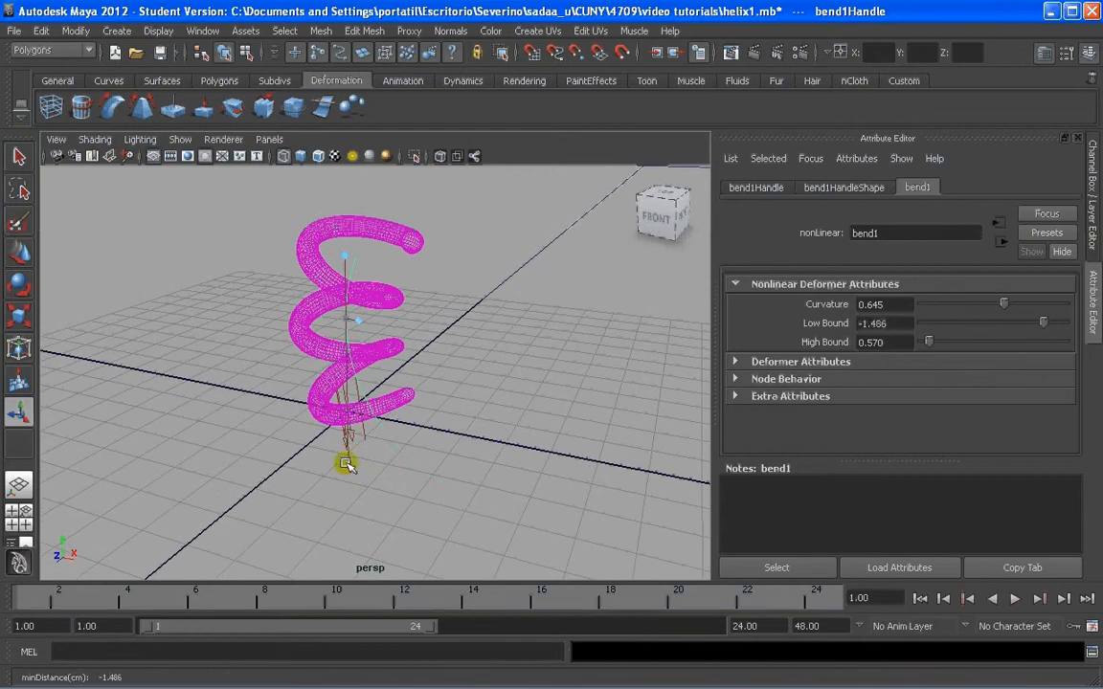
mouse_move(354, 299)
left_mouse_down()
mouse_move(369, 315)
mouse_move(459, 331)
mouse_move(365, 313)
left_mouse_up()
left_click(346, 255)
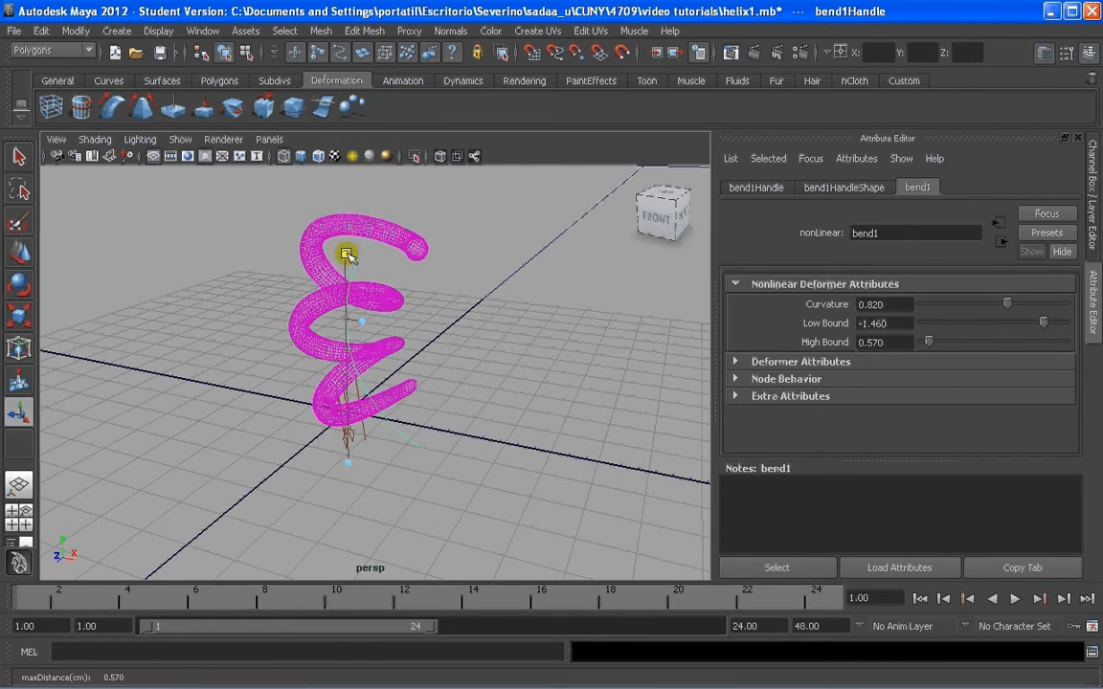
left_click_drag(347, 255, 345, 225)
- Turn on the resolution gate, frame the bent helix from above, and render the current view with mental ray
left_click_drag(428, 316, 340, 289, "alt")
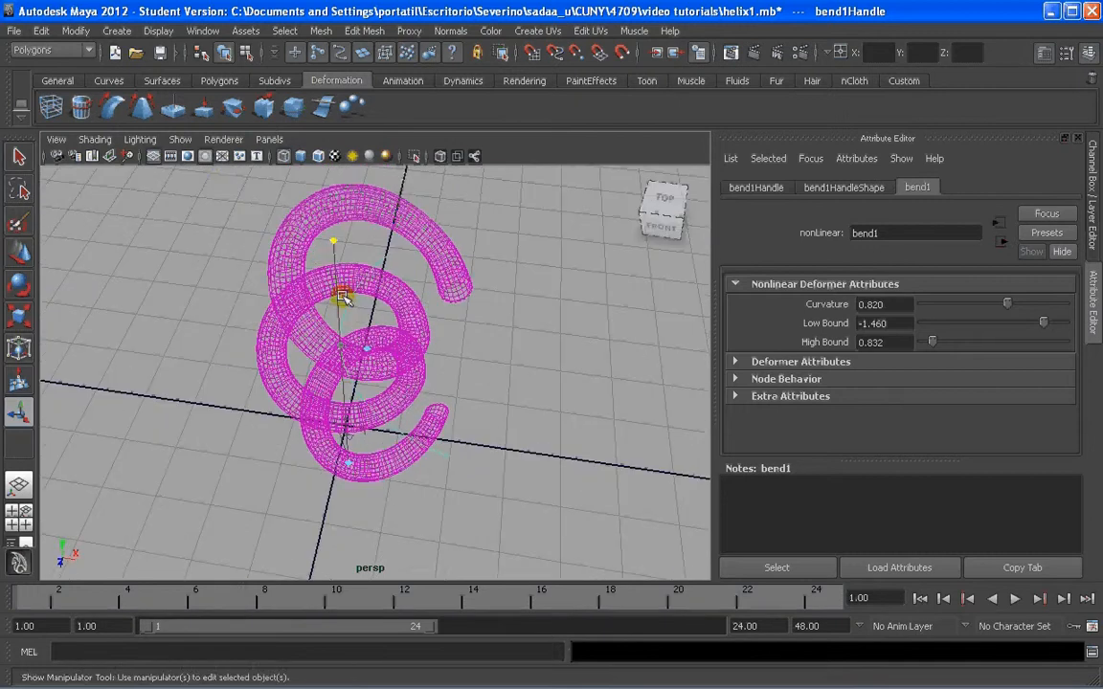
left_click(205, 156)
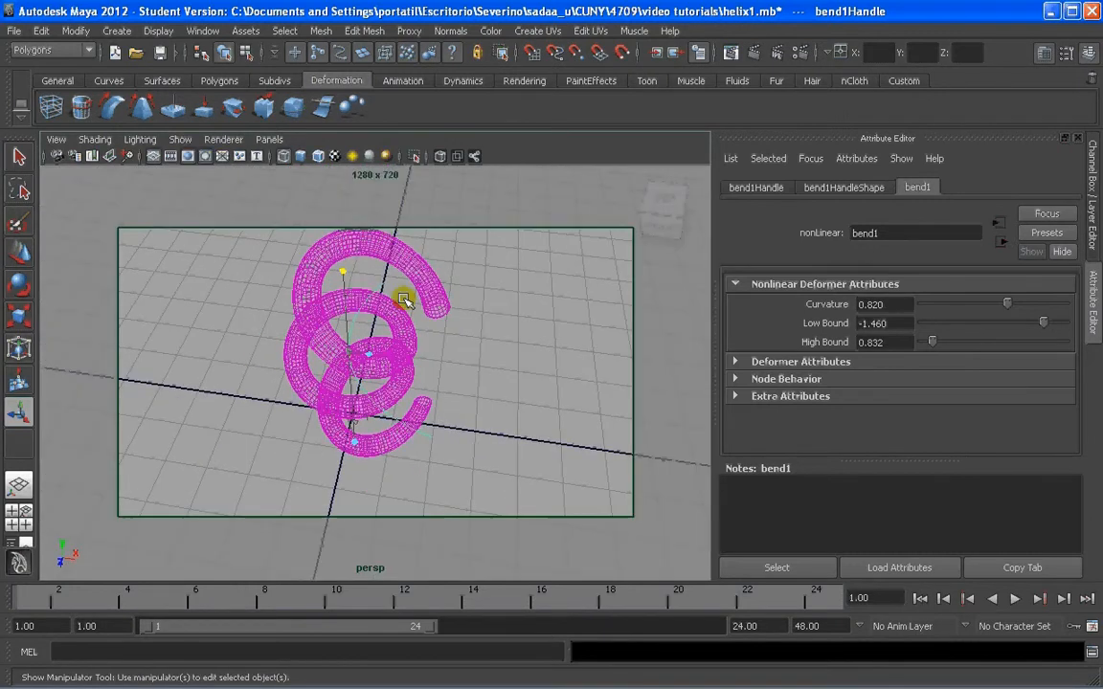
mouse_move(406, 301)
left_mouse_down("alt")
mouse_move(387, 325)
mouse_move(400, 323)
mouse_move(383, 330)
mouse_move(415, 321)
mouse_move(404, 316)
left_mouse_up("alt")
scroll(387, 324, "down", 5)
scroll(387, 324, "up", 2)
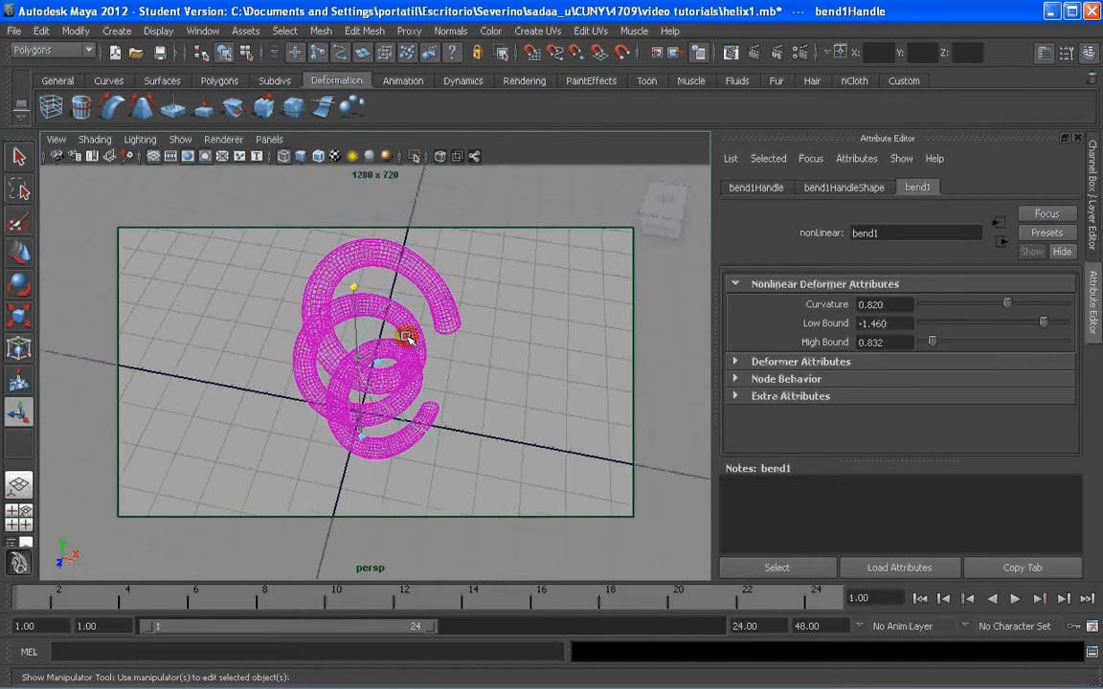
left_click(752, 55)
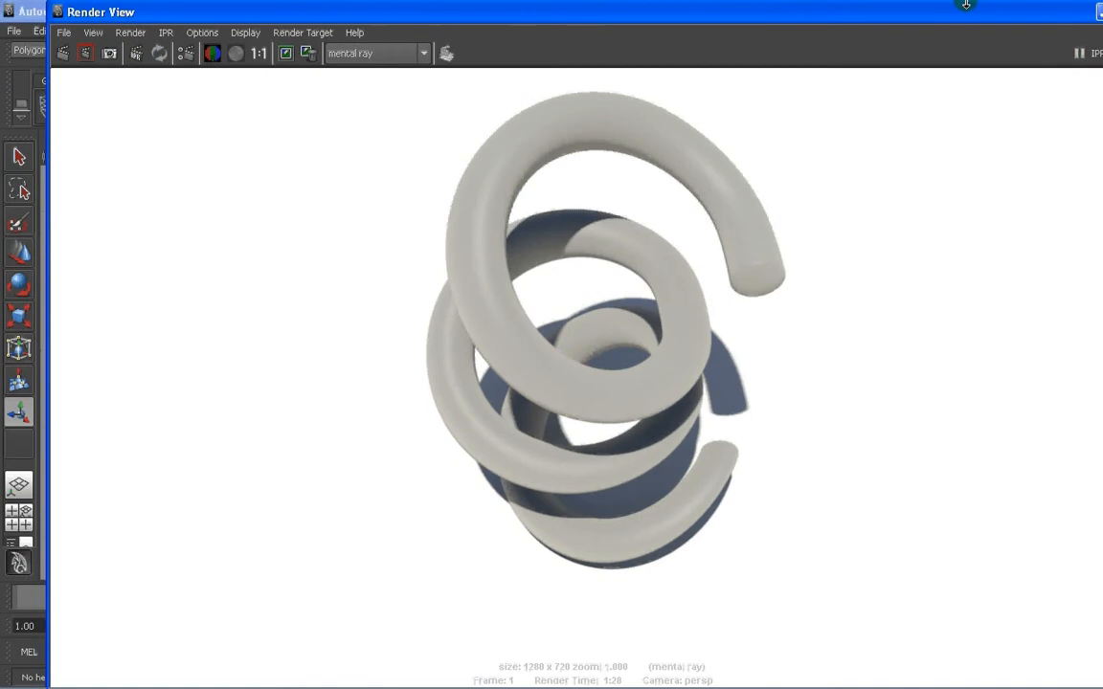
left_click_drag(968, 22, 837, 12)
left_click(1007, 12)
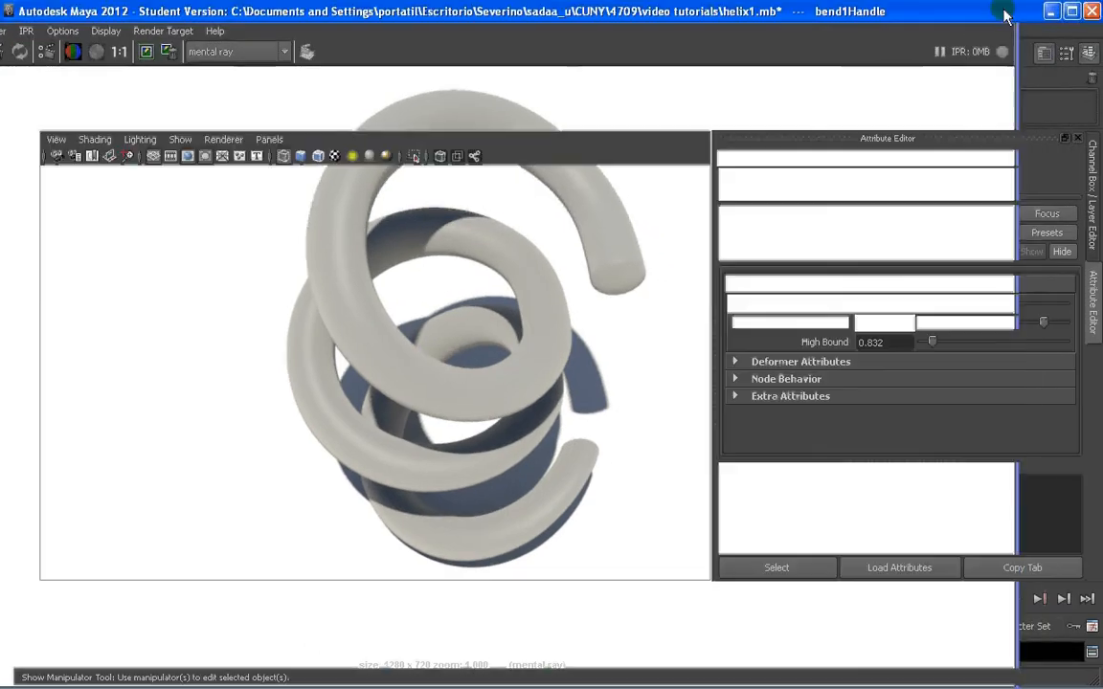
- Undo all the bend edits and the Bend deformer itself to restore the unbent helix mesh
left_click_drag(623, 288, 393, 362, "alt")
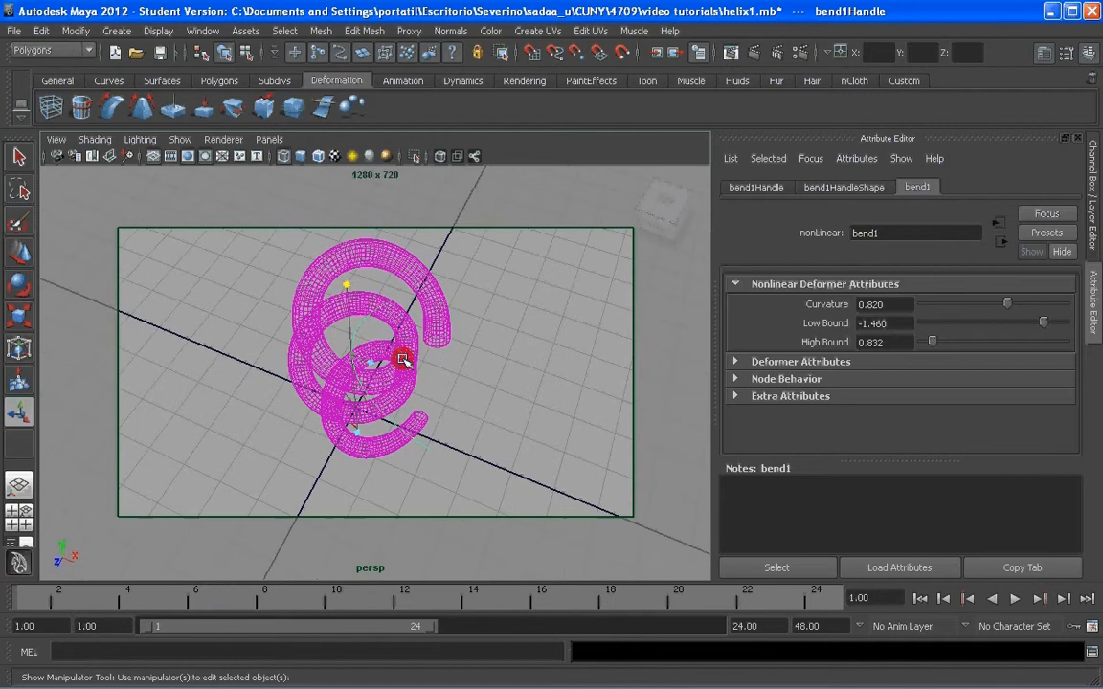
left_click_drag(399, 307, 365, 362, "alt")
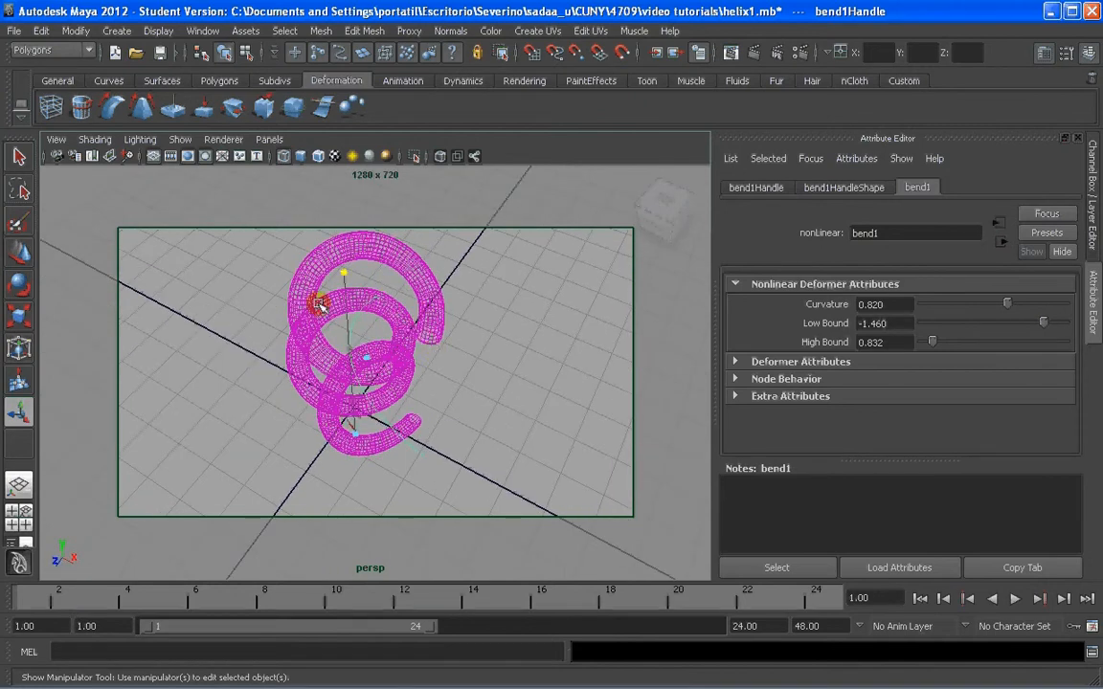
key("ctrl+z")
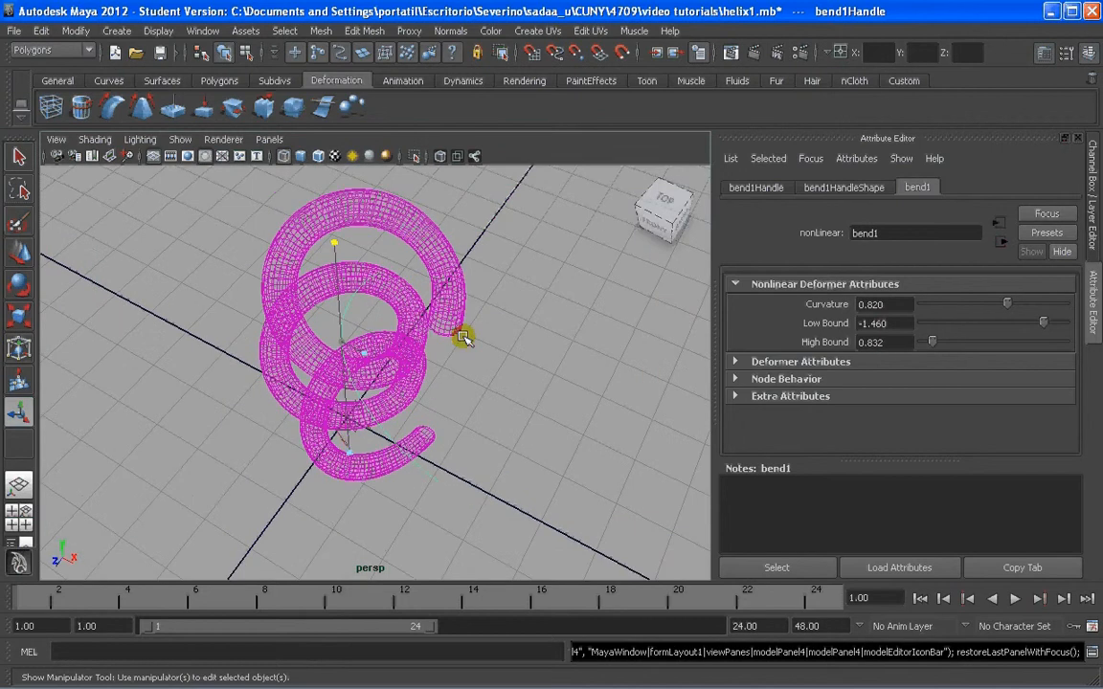
key("ctrl+z")
key("ctrl+z")
key("ctrl+z")
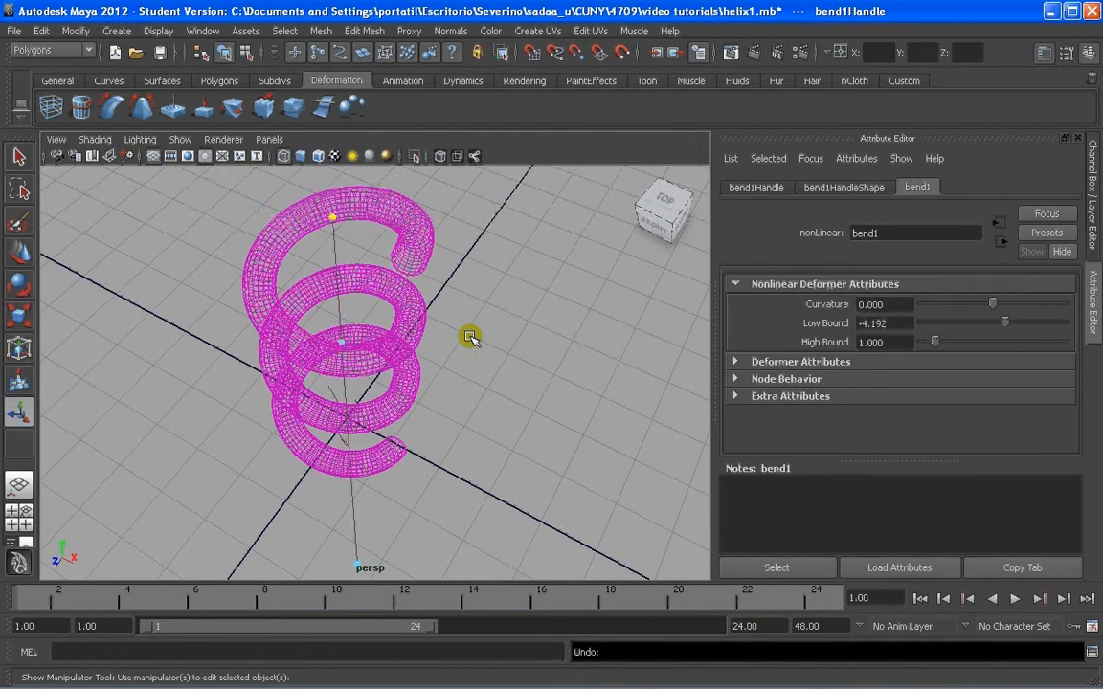
key("ctrl+z")
key("ctrl+z")
key("ctrl+z")
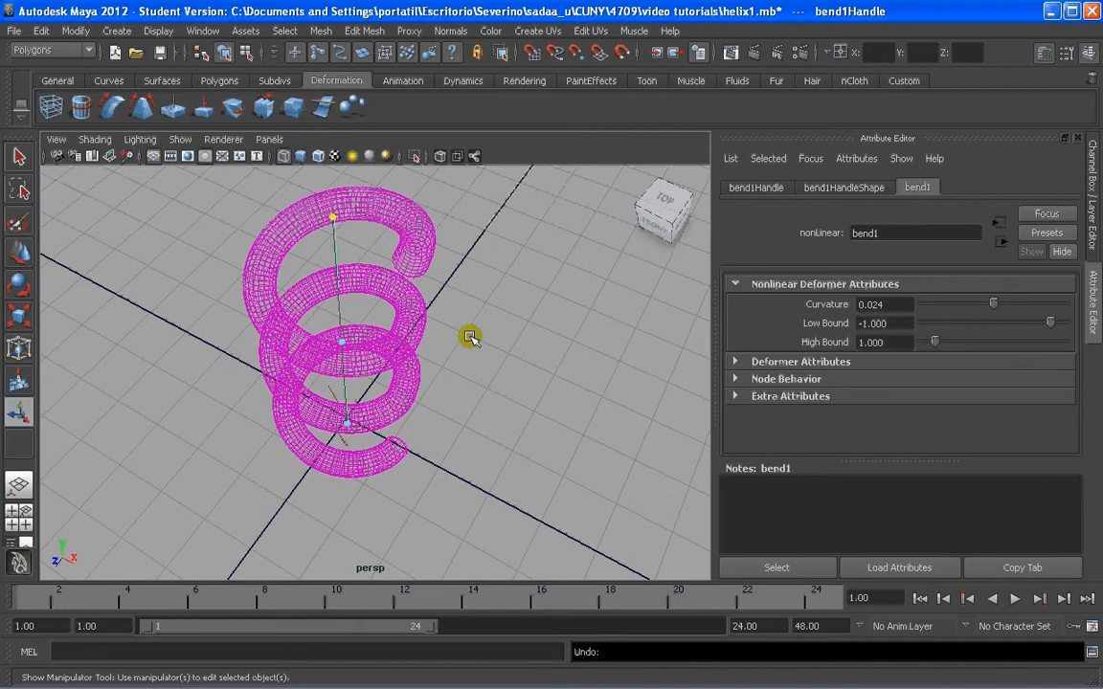
key("ctrl+z")
key("ctrl+z")
key("ctrl+z")
key("ctrl+z")
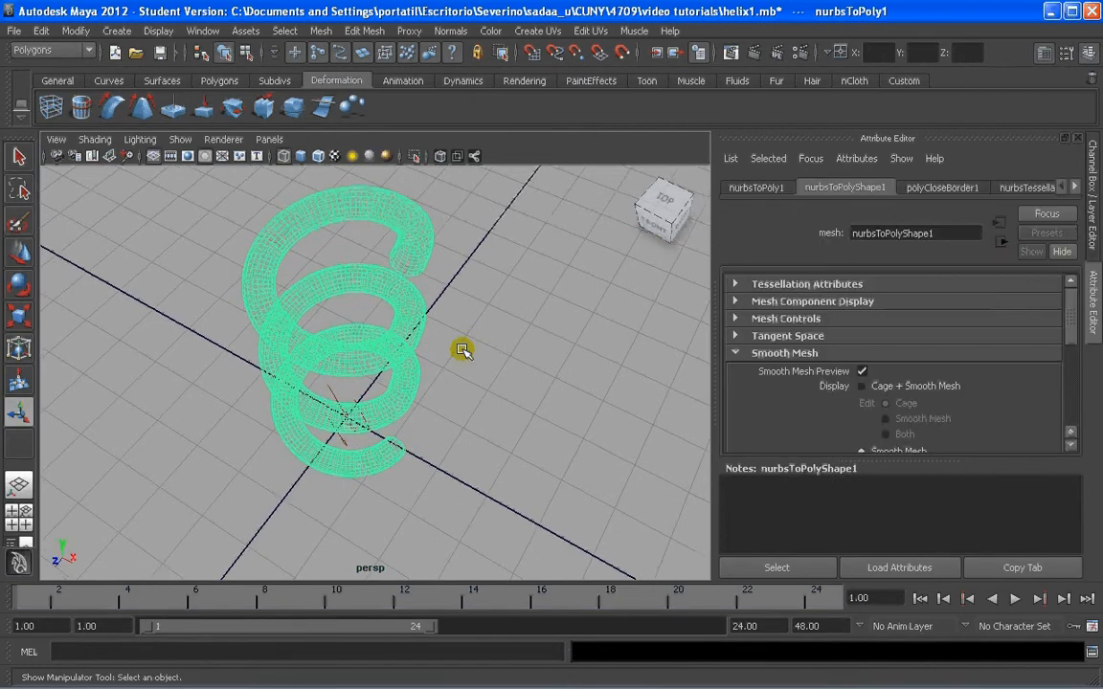
key("ctrl+z")
- Apply a nonlinear Wave deformer to the helix mesh and clear the selection
left_click_drag(409, 347, 382, 263, "alt")
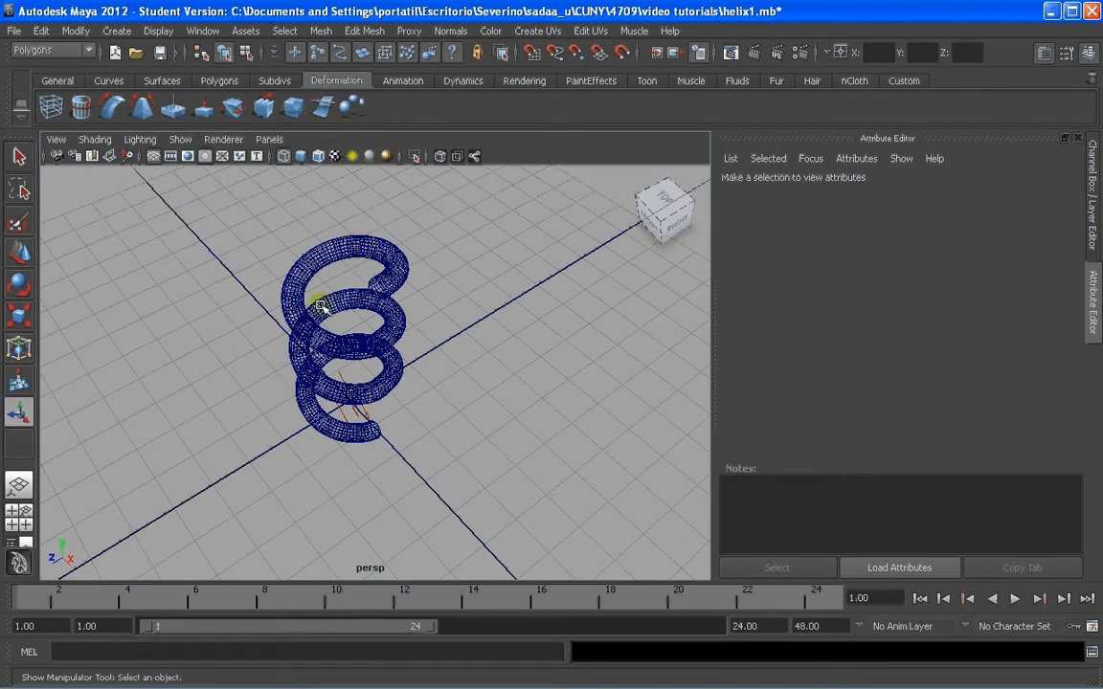
left_click_drag(315, 305, 407, 306, "alt")
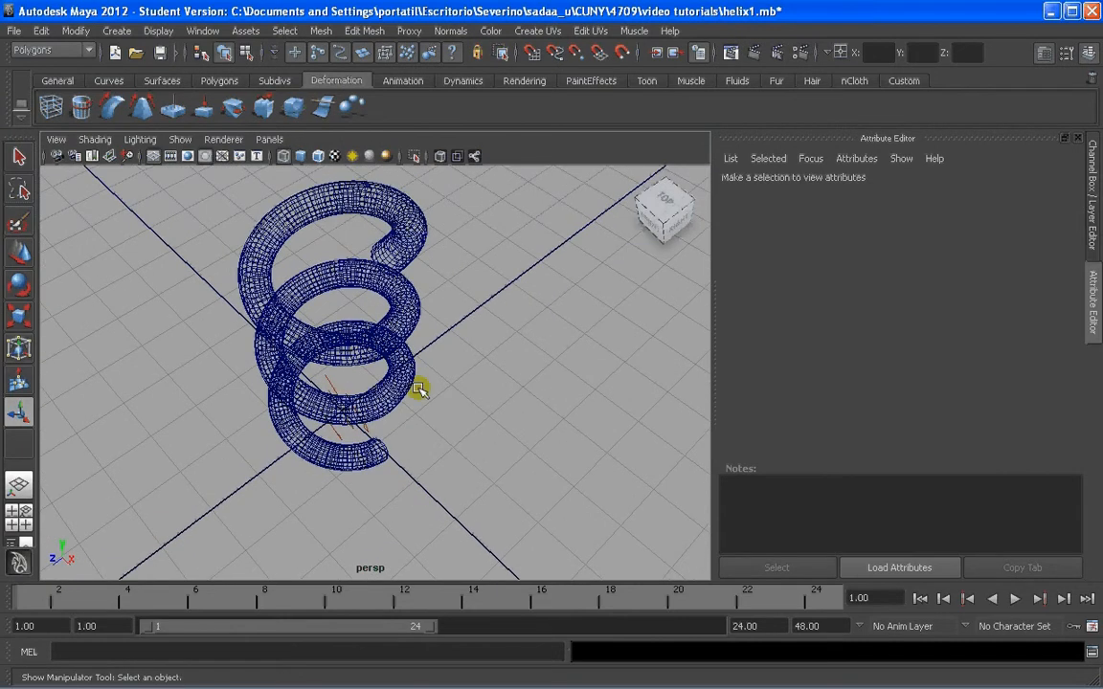
left_click_drag(422, 387, 382, 334, "alt")
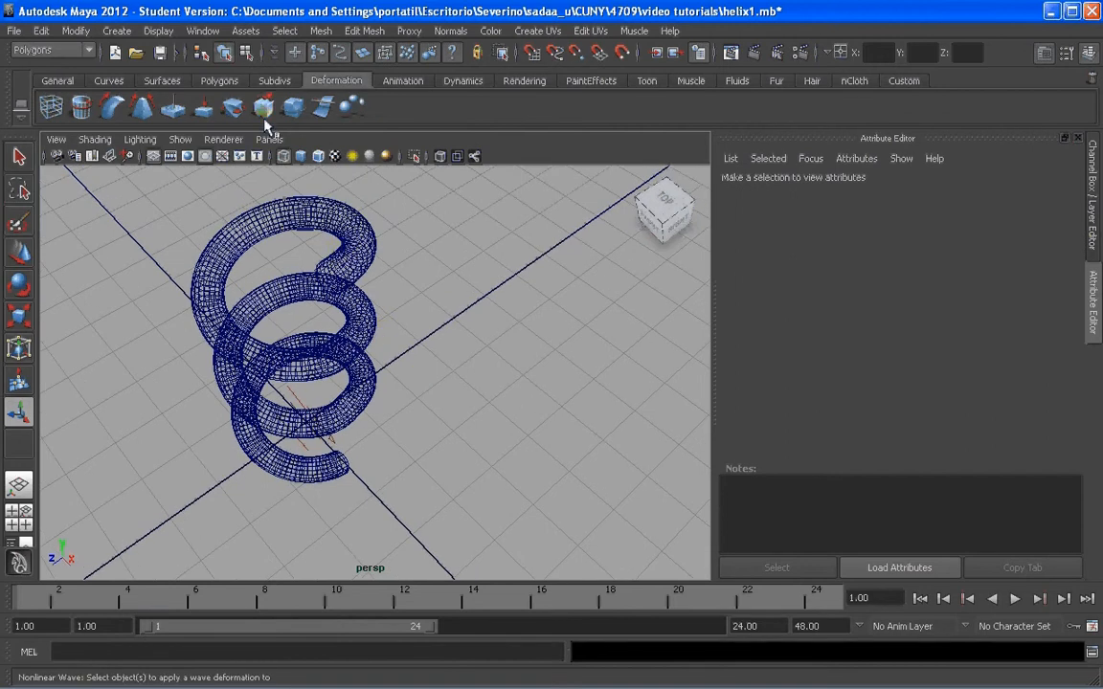
left_click(317, 216)
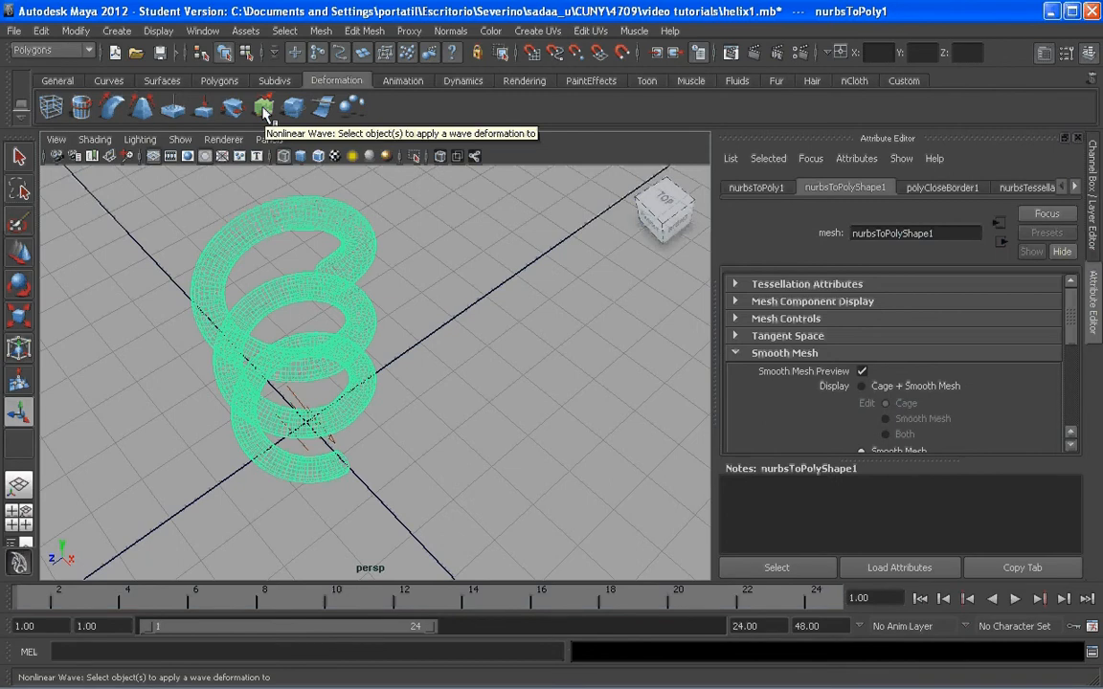
left_click(264, 111)
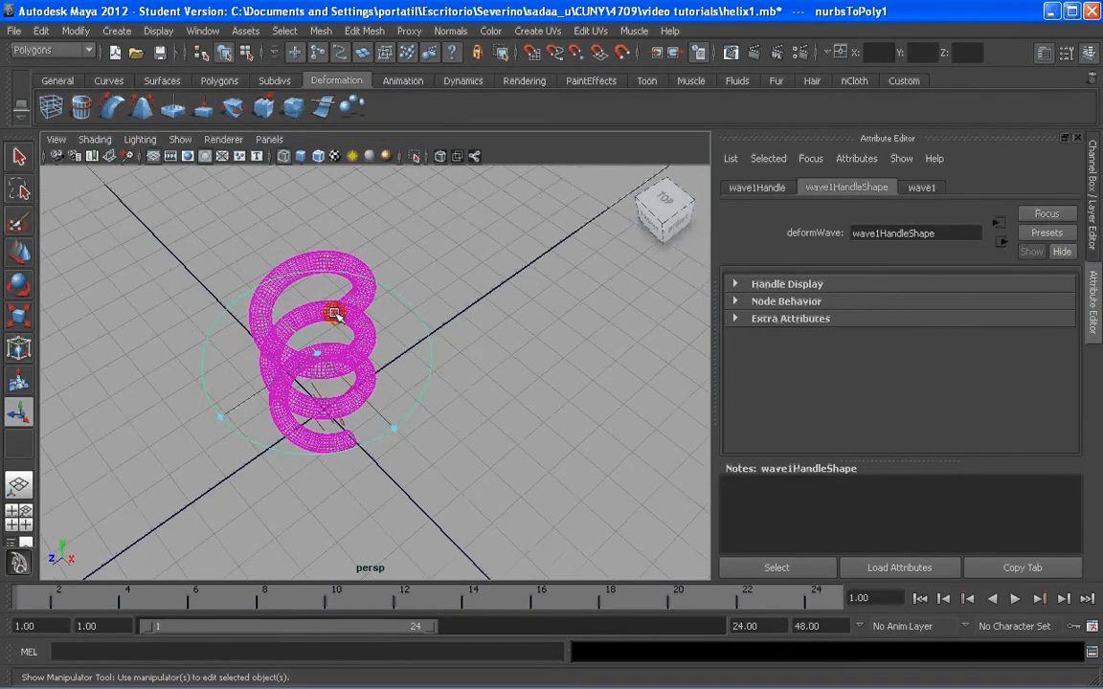
left_click_drag(301, 393, 466, 378, "alt")
left_click(163, 171)
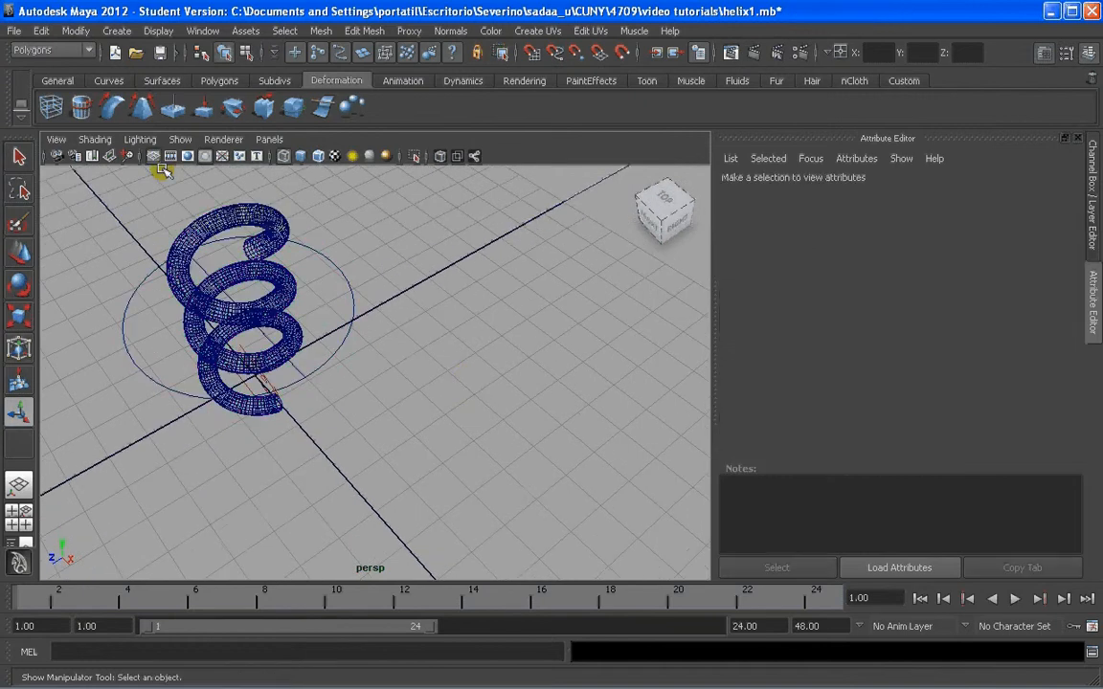
- Create a polygon plane, move it beside the helix to about X 4.472, Z -5.143, and scale it up uniformly
left_click(219, 81)
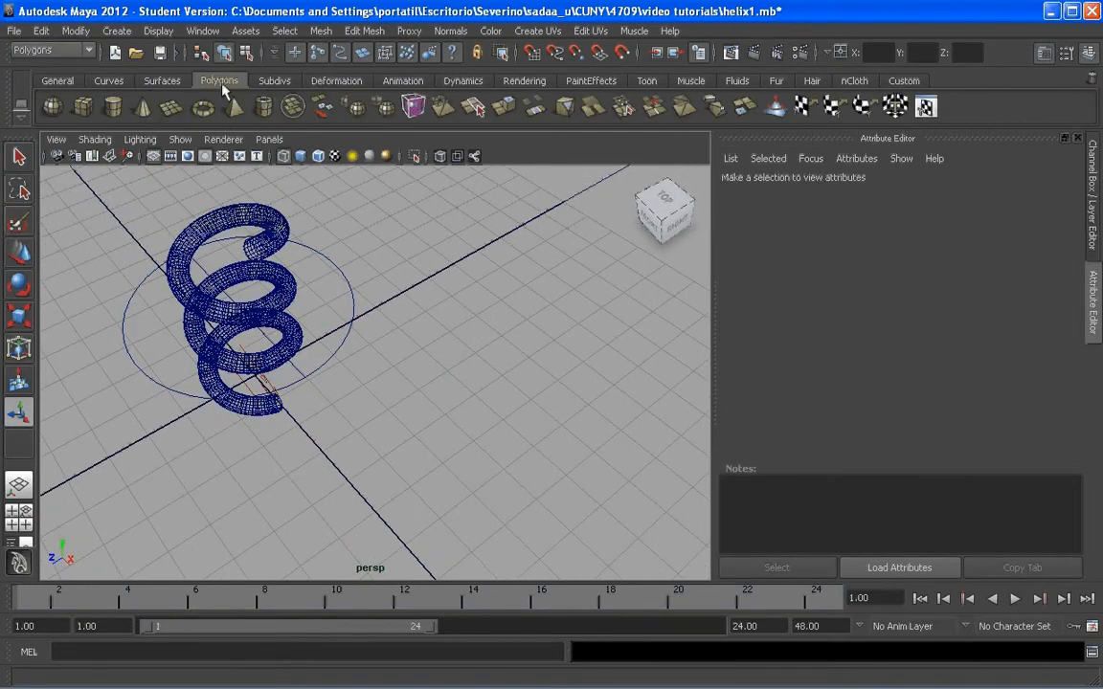
left_click(171, 106)
key("w")
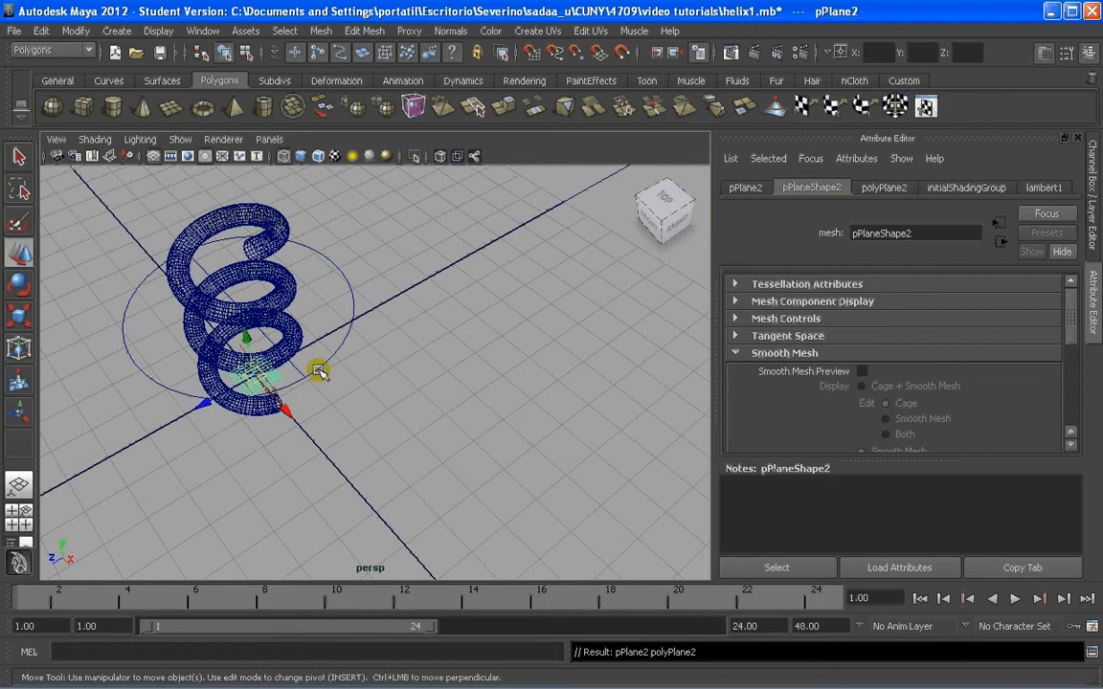
left_click_drag(254, 337, 494, 343)
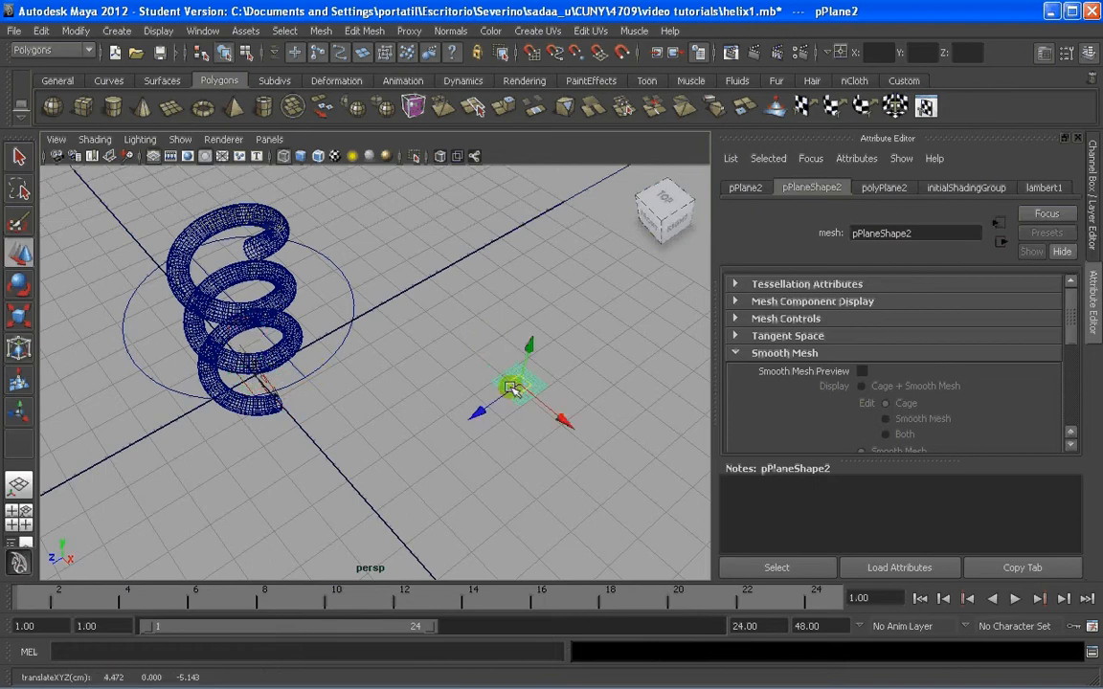
key("r")
left_click_drag(517, 384, 613, 366)
left_click(548, 265)
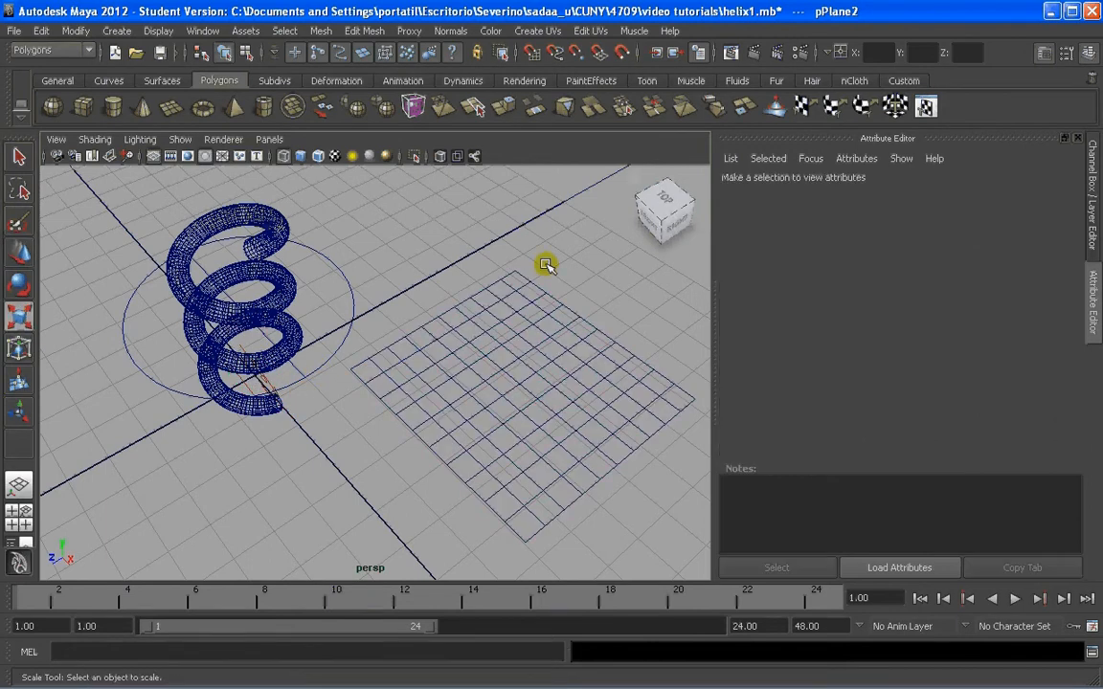
- Apply a nonlinear Wave deformer to the enlarged polygon plane beside the helix
left_click(523, 275)
left_click(336, 80)
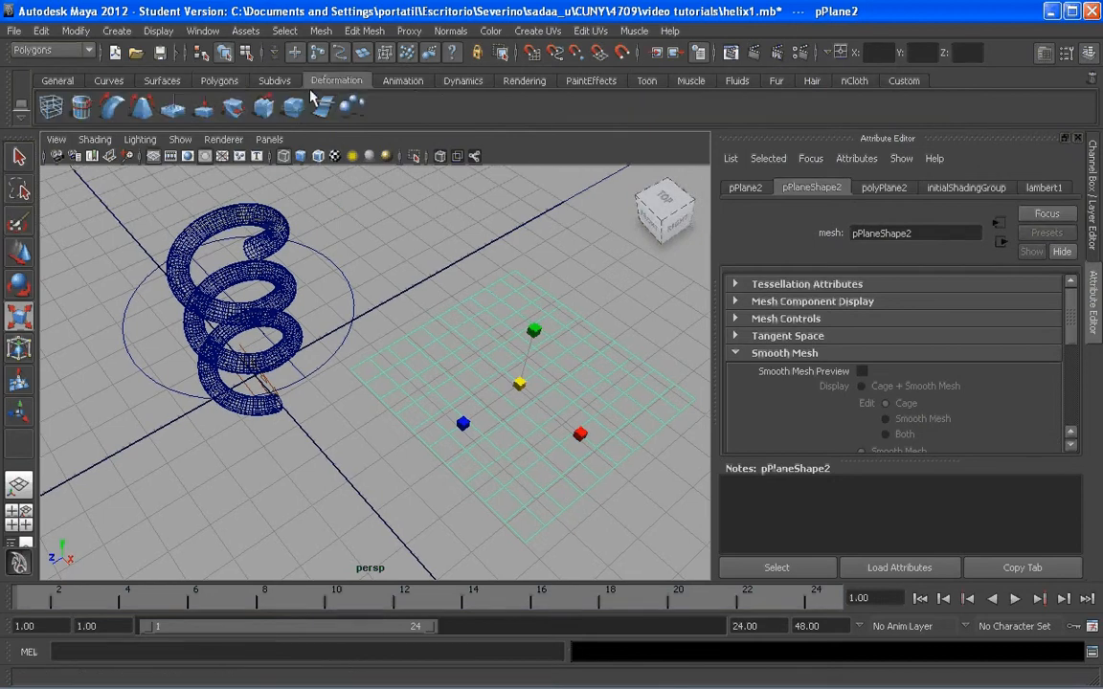
left_click(234, 106)
left_click_drag(472, 280, 470, 350, "alt")
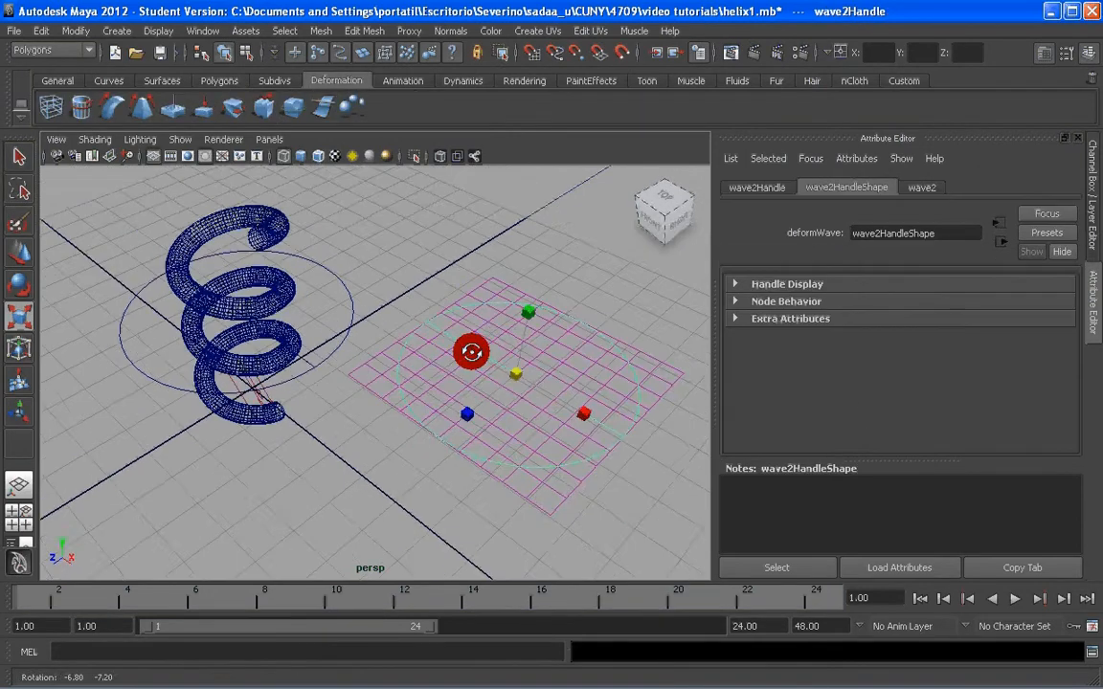
middle_click_drag(470, 349, 451, 313, "alt")
left_click_drag(451, 313, 376, 332, "alt")
middle_click_drag(377, 332, 425, 338, "alt")
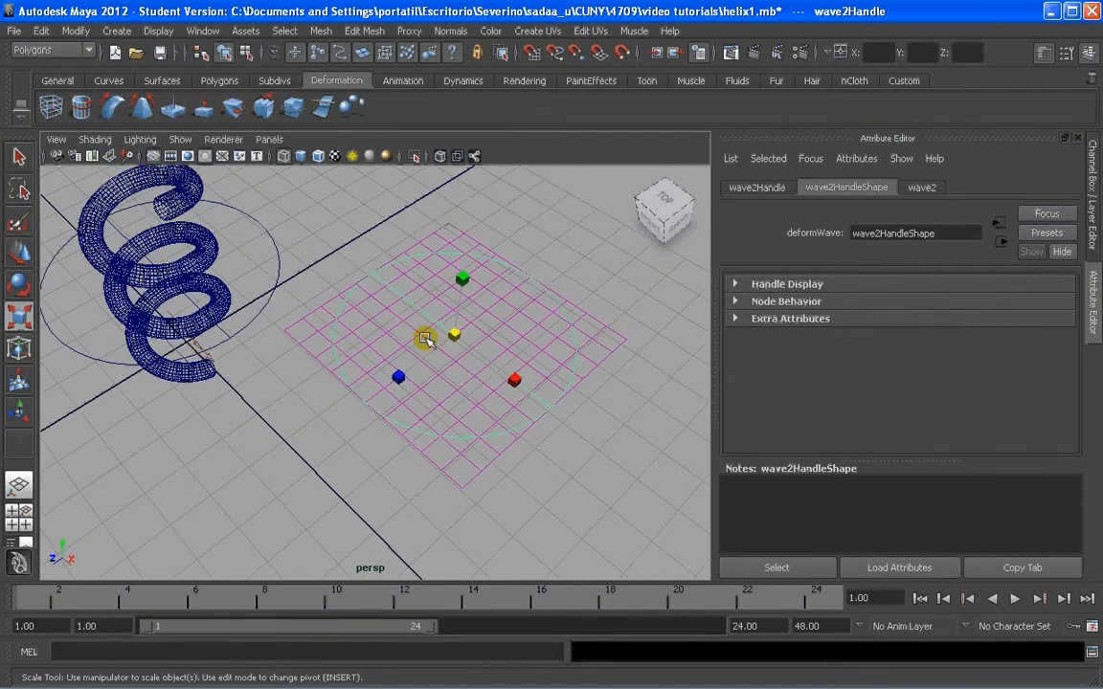
right_click_drag(419, 325, 481, 323, "alt")
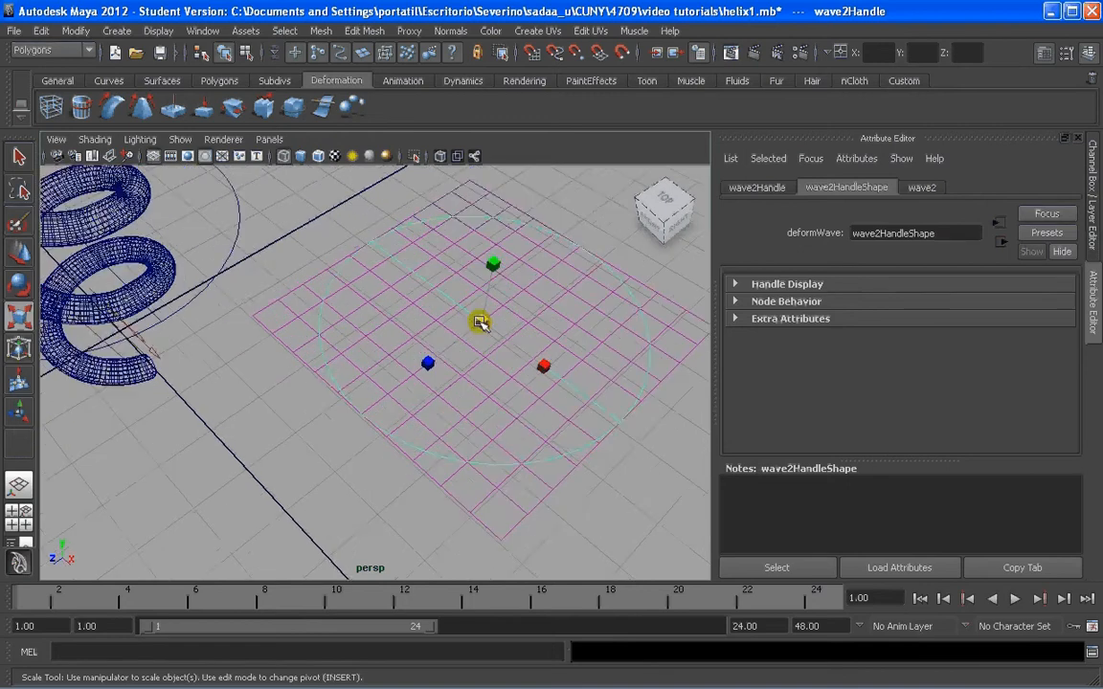
middle_click_drag(481, 323, 420, 325, "alt")
mouse_move(450, 306)
right_mouse_down("alt")
mouse_move(483, 311)
mouse_move(455, 313)
right_mouse_up("alt")
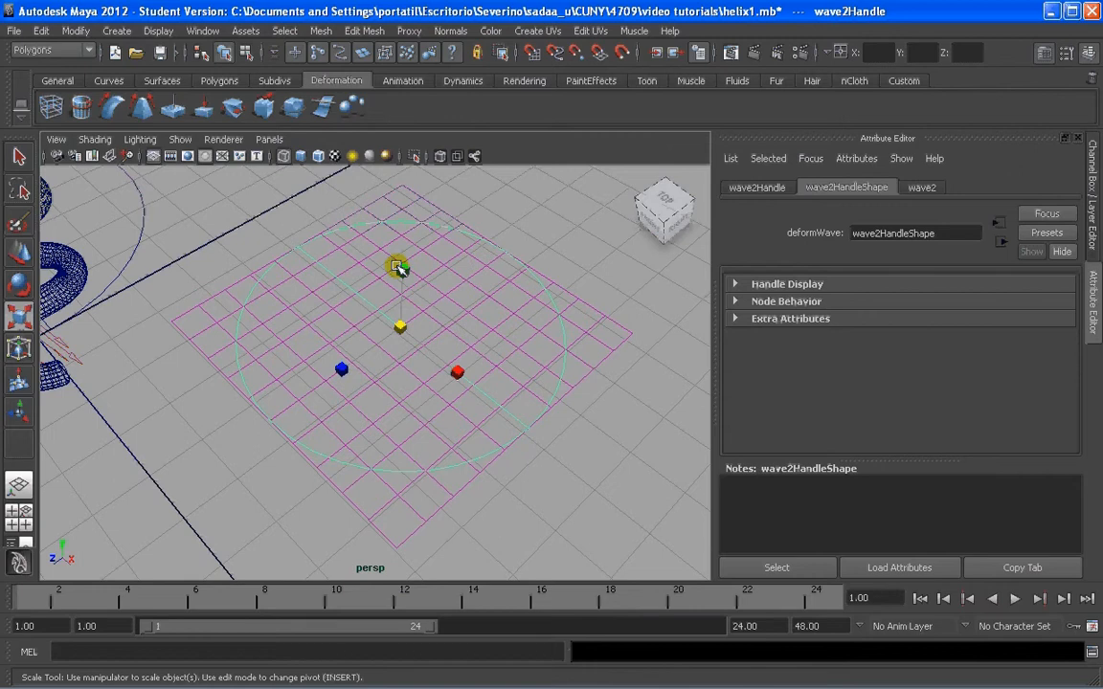
- Display the scene shaded and raise the plane's wave deformer handle slightly
key("5")
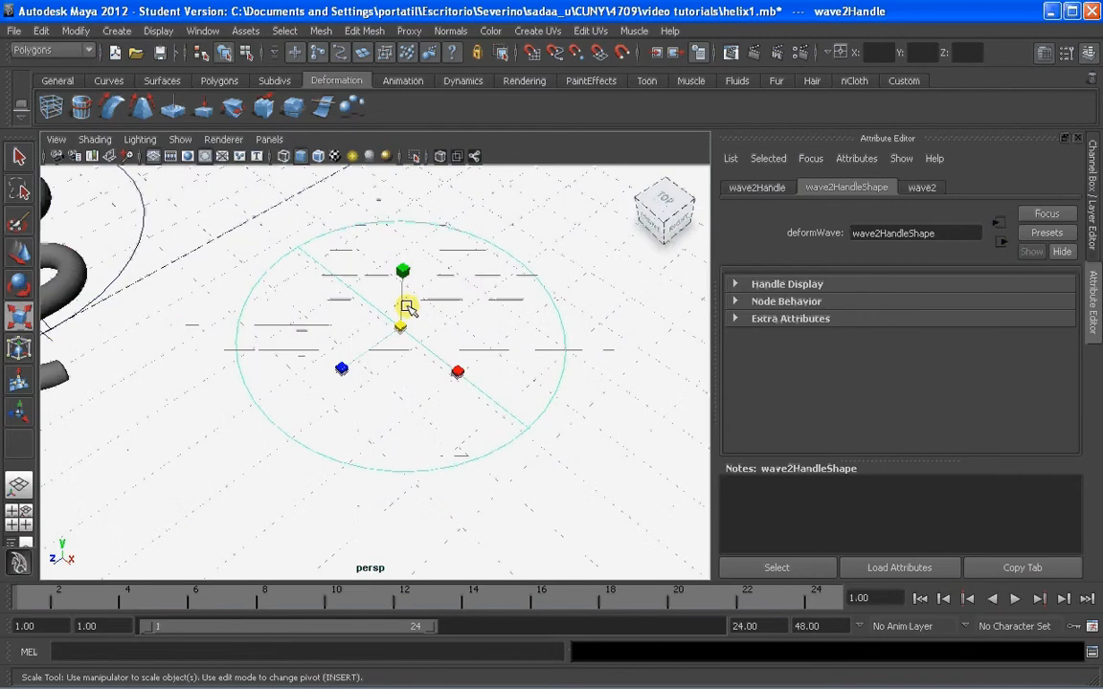
key("w")
left_click_drag(403, 290, 402, 272)
key("ctrl+z")
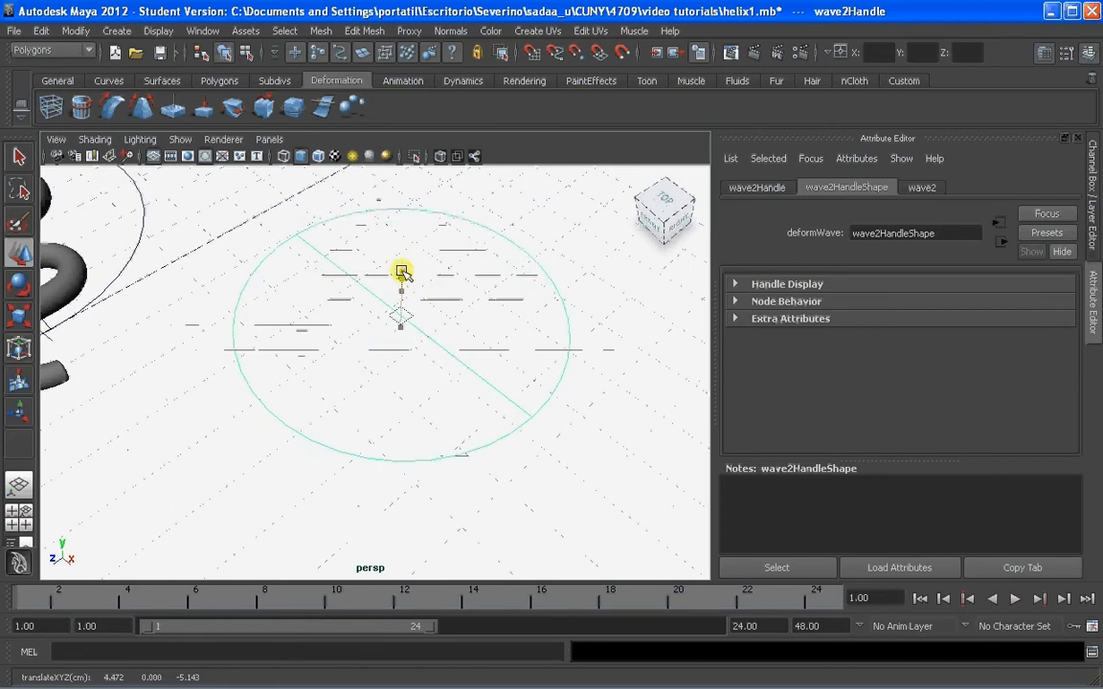
- Assign the existing material mia_material_x1 to the wave-deformed polygon plane pPlane2
scroll(400, 274, "down", 2)
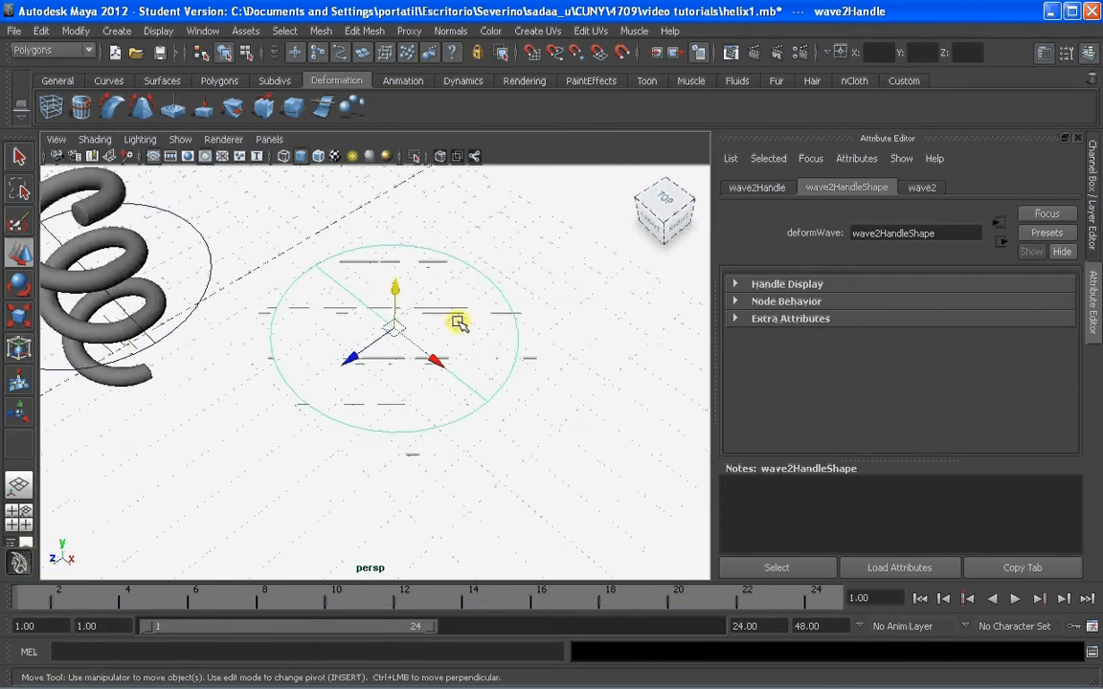
right_click(442, 266)
mouse_move(435, 486)
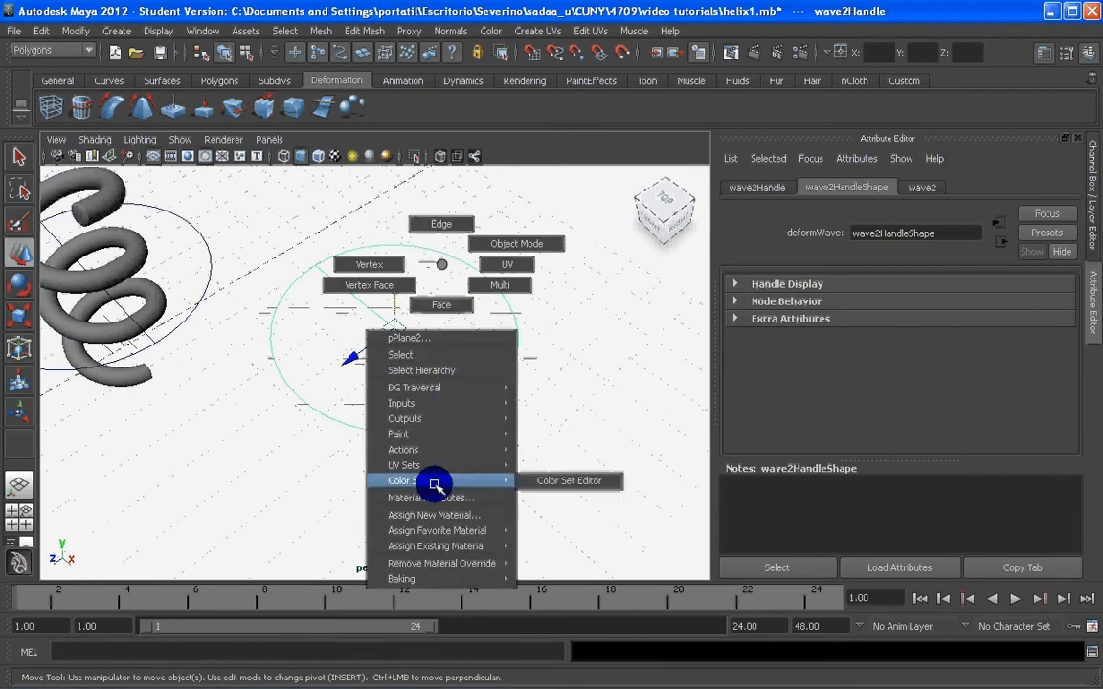
mouse_move(439, 546)
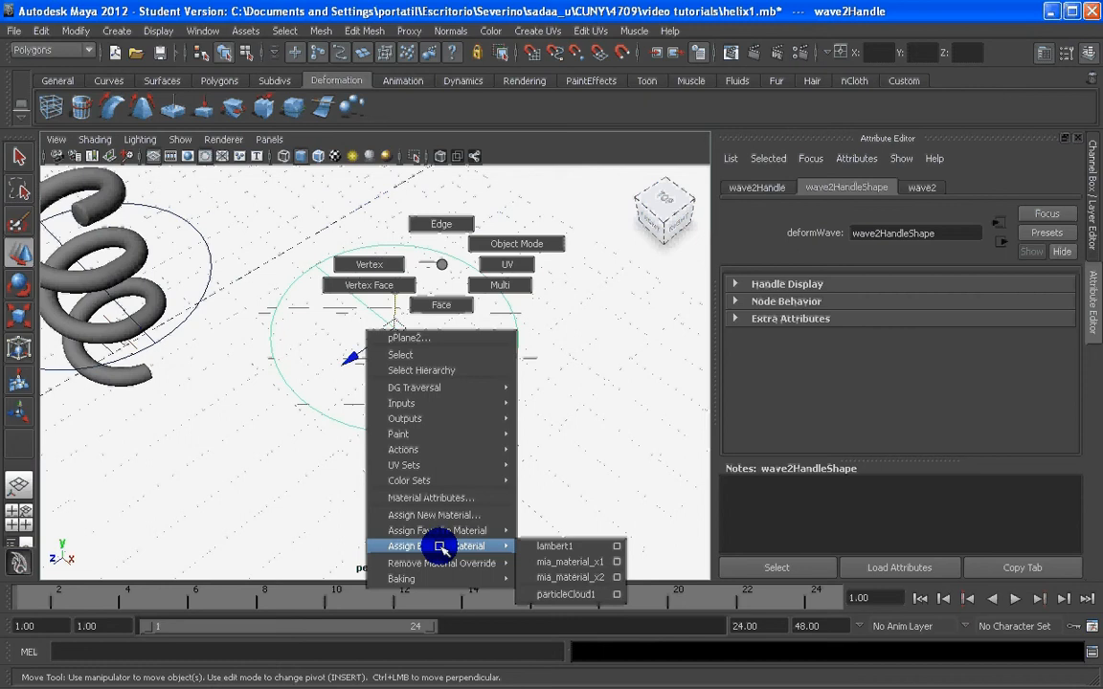
left_click(556, 569)
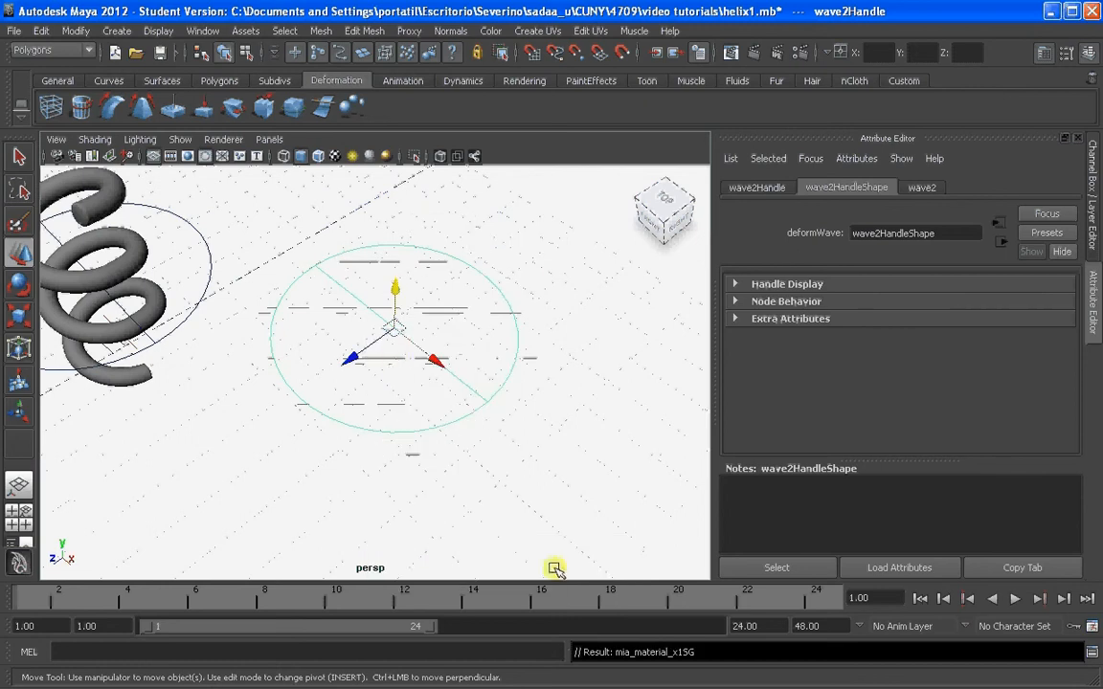
- Assign the existing material mia_material_x2 to the large ground plane pPlane1
right_click(455, 311)
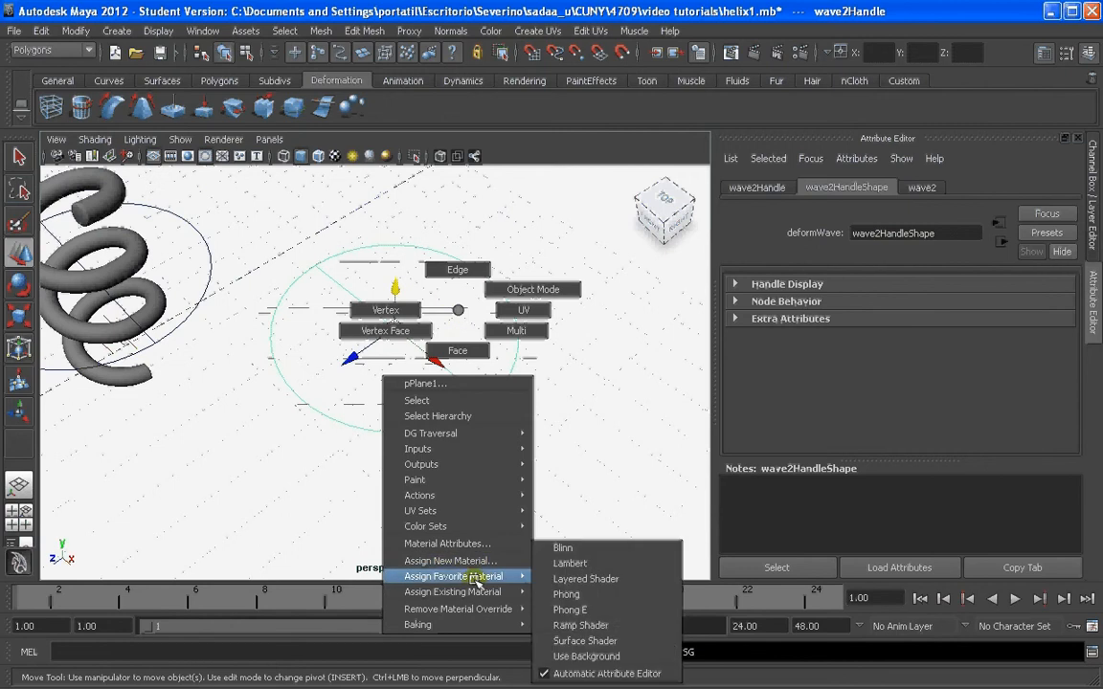
mouse_move(479, 599)
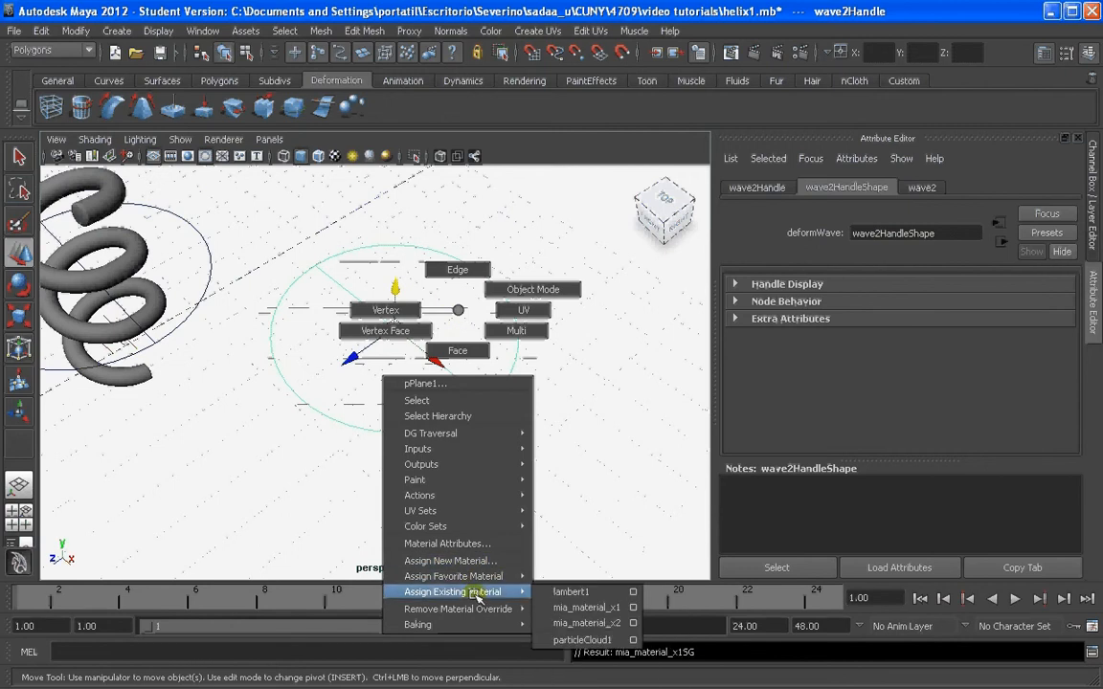
left_click(593, 624)
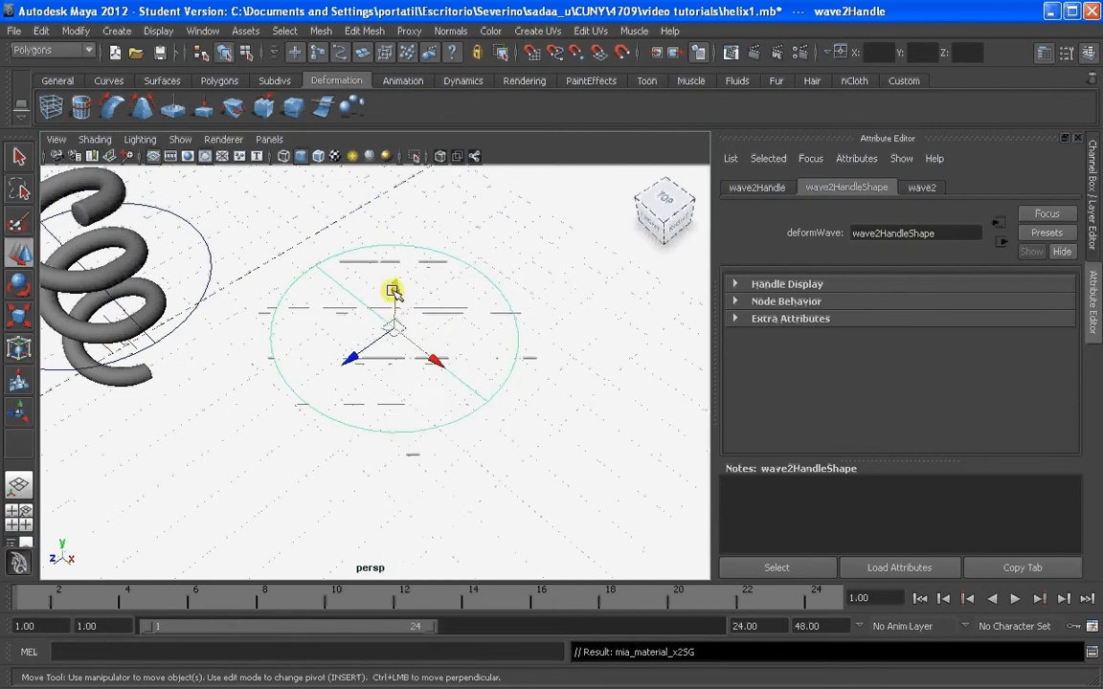
- Undo the trial raise of the wave handle, and raise plane pPlane2 itself to about Y 1.458 in shaded display
left_click_drag(393, 290, 393, 256)
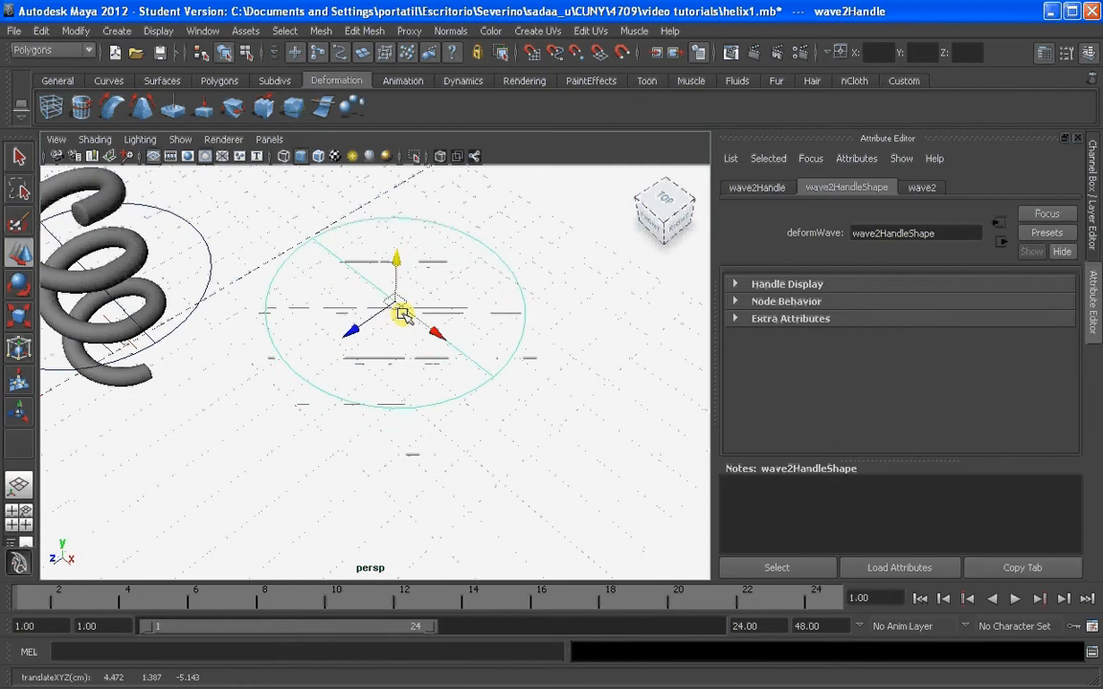
key("ctrl+z")
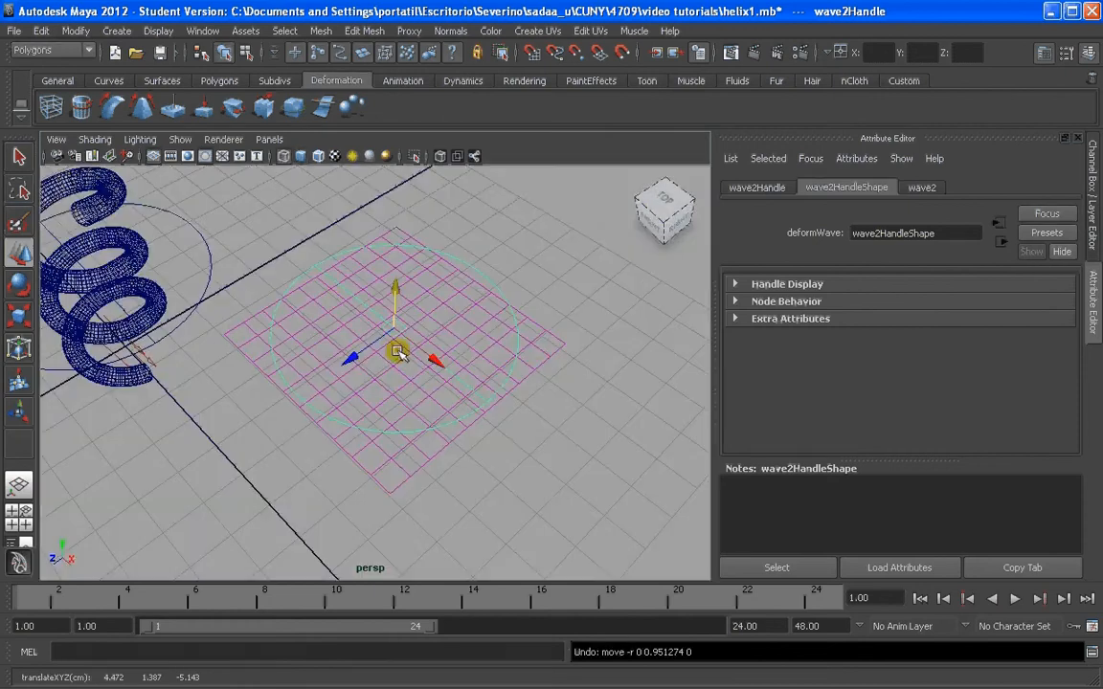
left_click(455, 328)
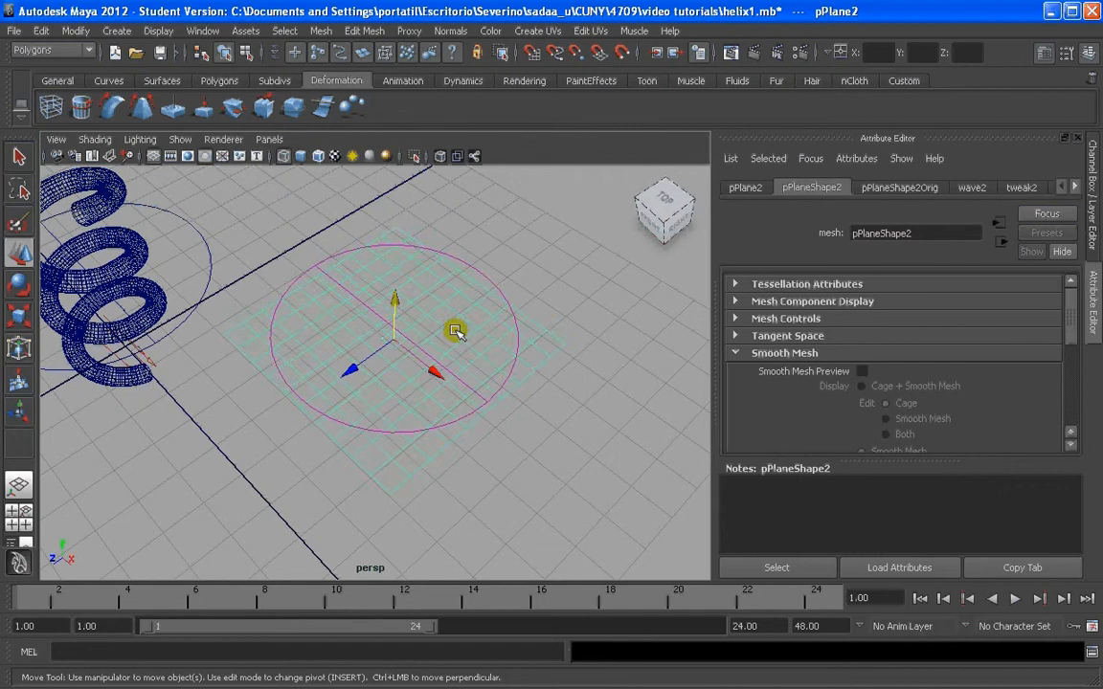
left_click_drag(391, 295, 387, 257)
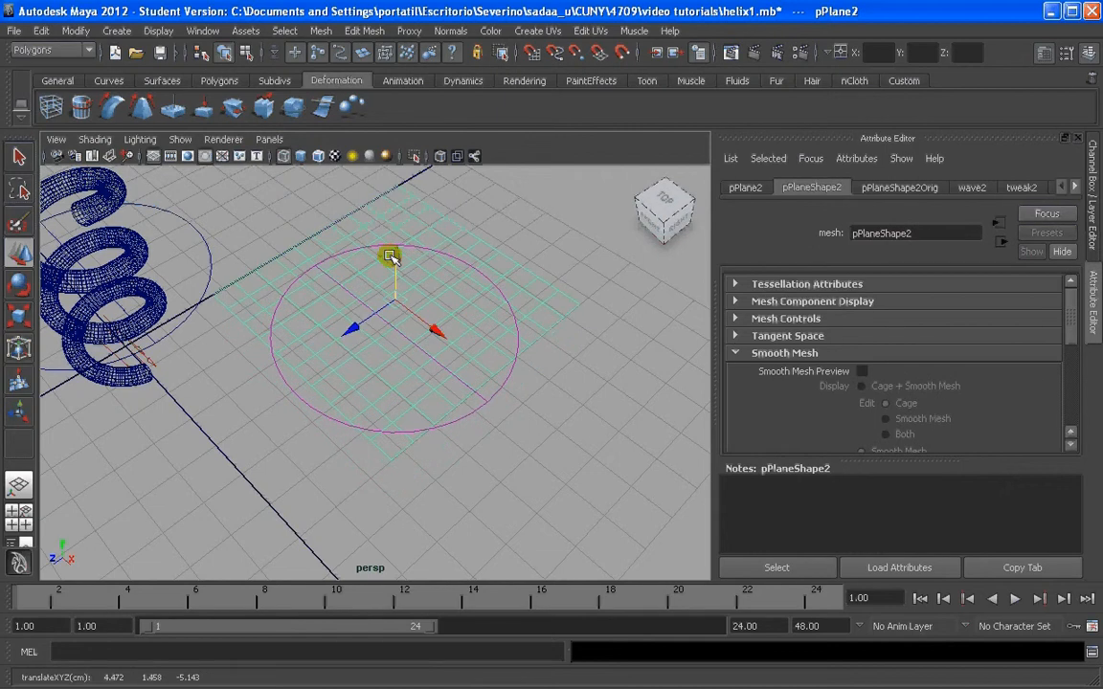
key("5")
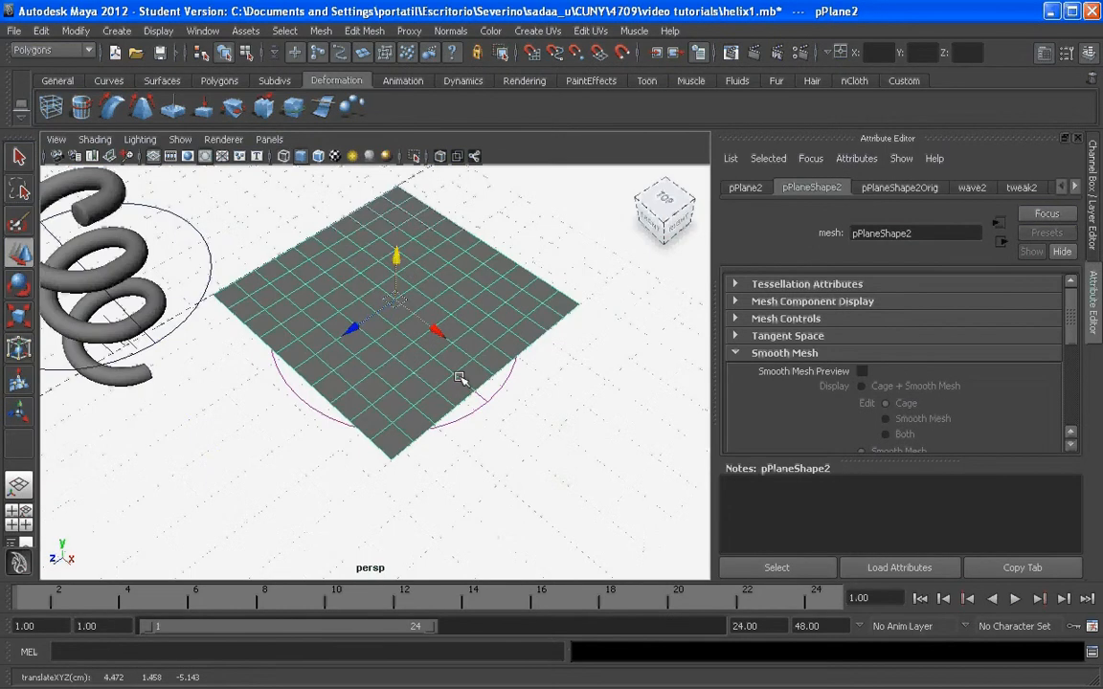
- Select the small plane's wave deformer handle in wireframe display and set the deformer's amplitude to about -0.099
left_click(484, 401)
left_click_drag(450, 389, 418, 348, "alt")
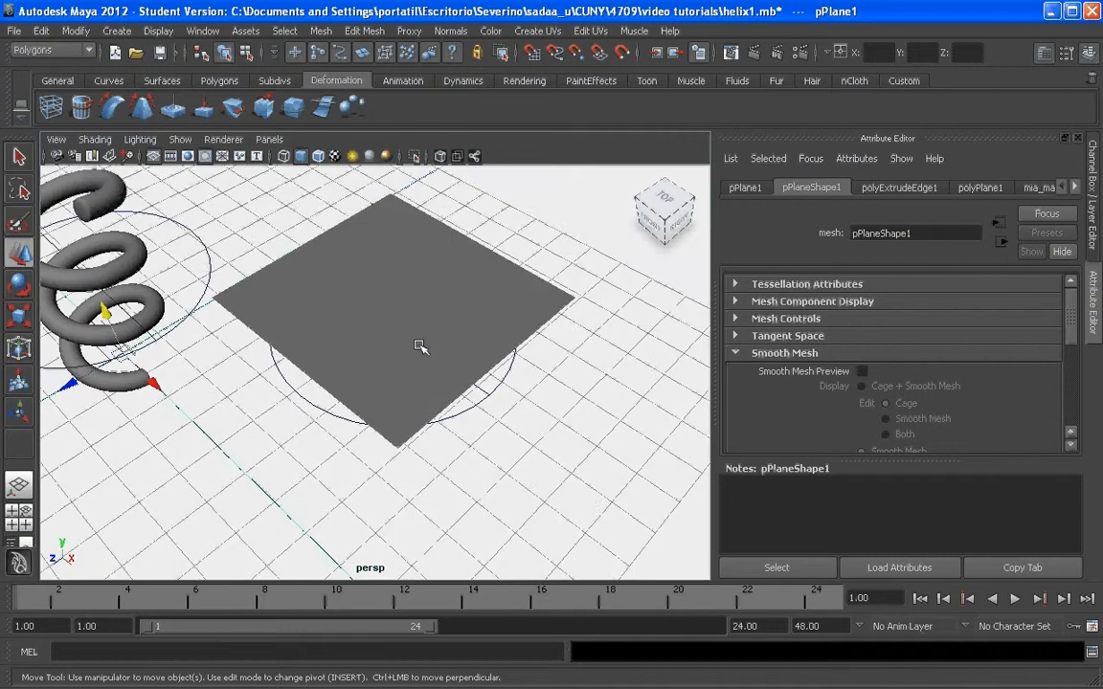
key("4")
right_click_drag(419, 348, 460, 406, "alt")
left_click(524, 395)
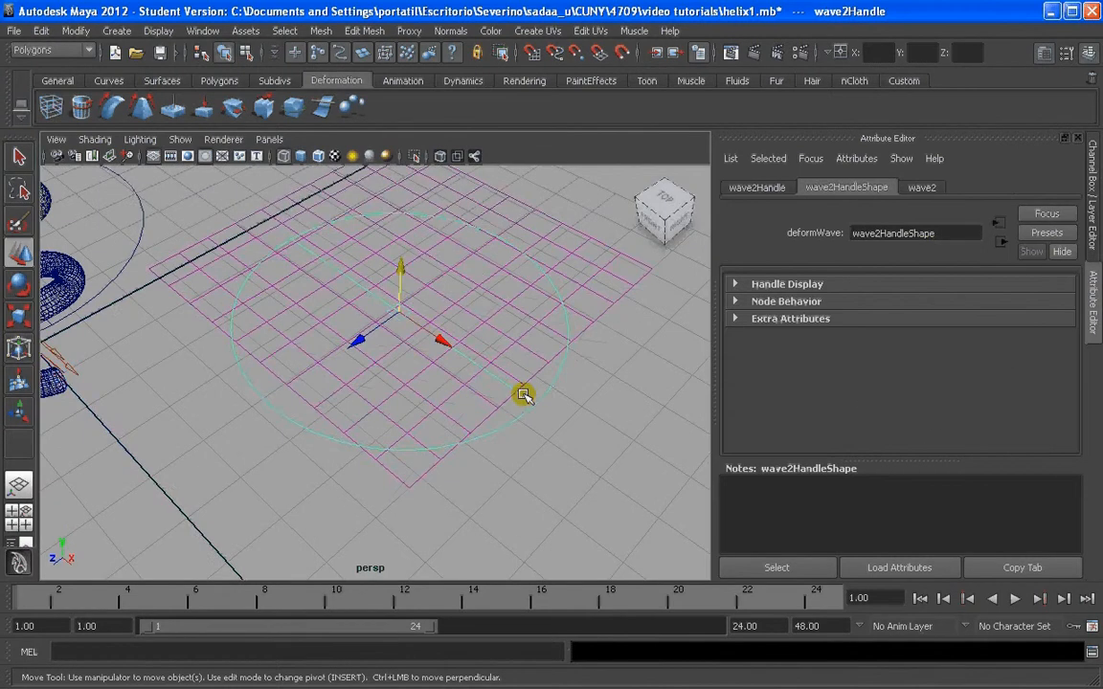
left_click_drag(372, 330, 382, 219, "alt")
left_click_drag(429, 279, 417, 325, "alt")
middle_click_drag(416, 324, 389, 350, "alt")
left_click(924, 187)
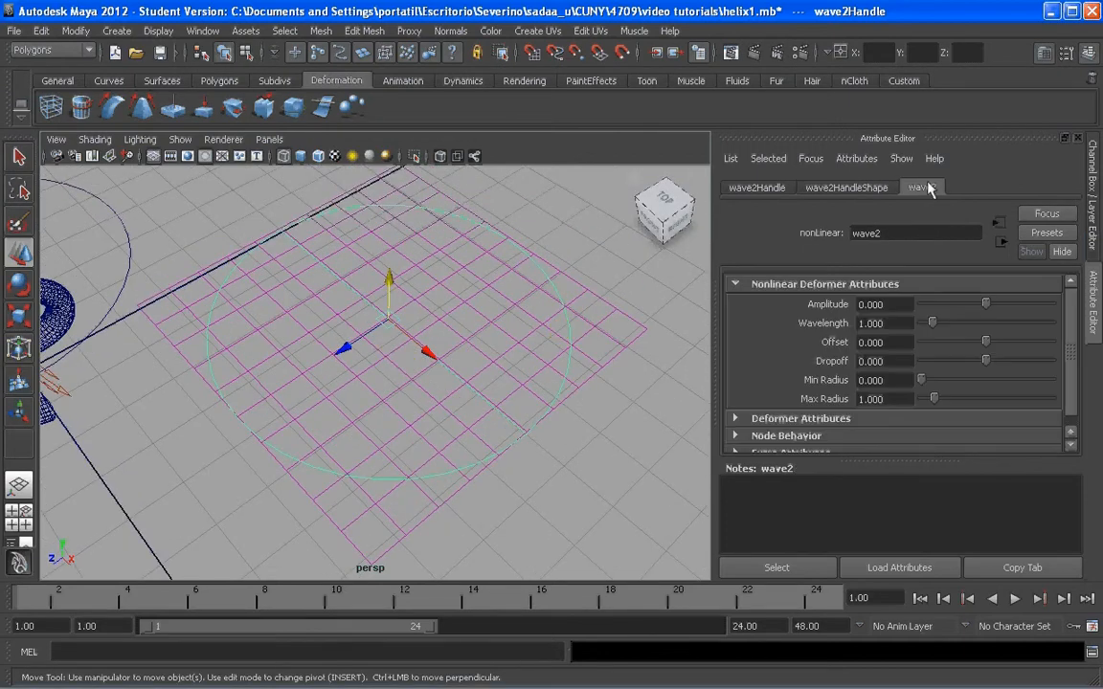
left_click_drag(985, 303, 989, 306)
- Display the wave-deformed plane smoothed and shaded
key("3")
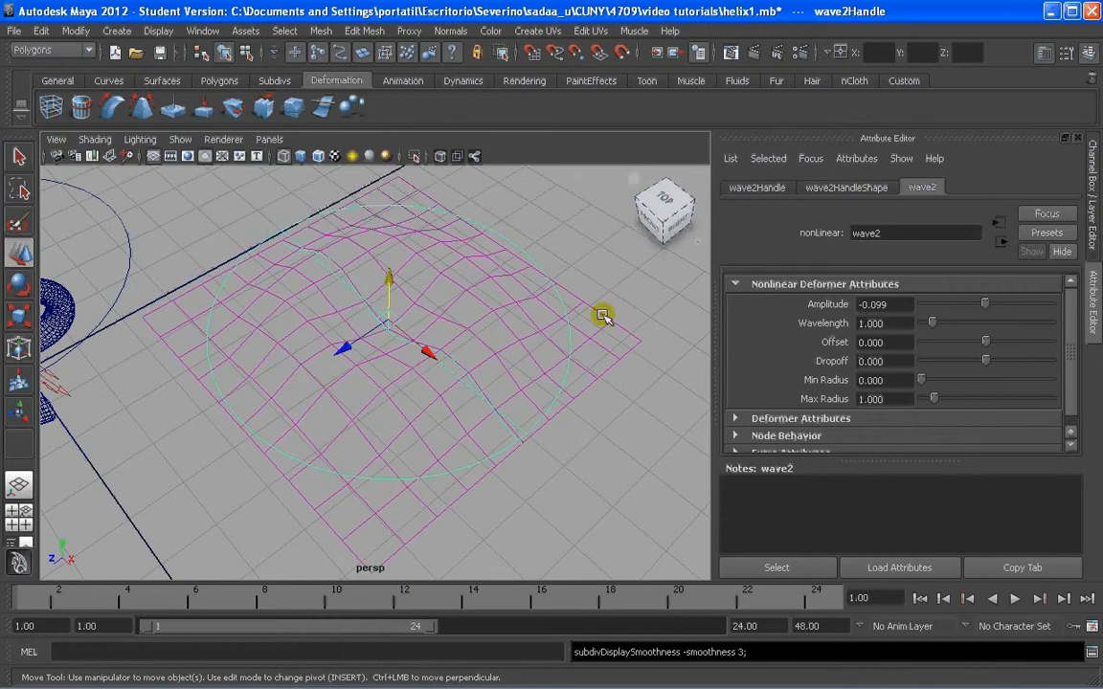
left_click(523, 300)
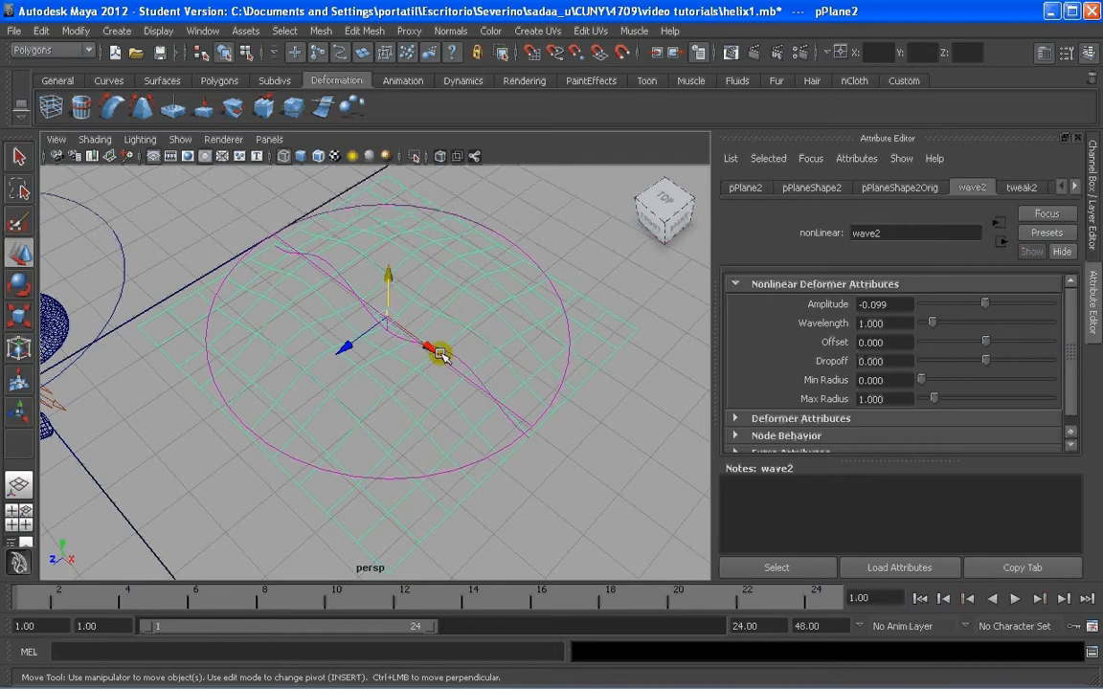
key("5")
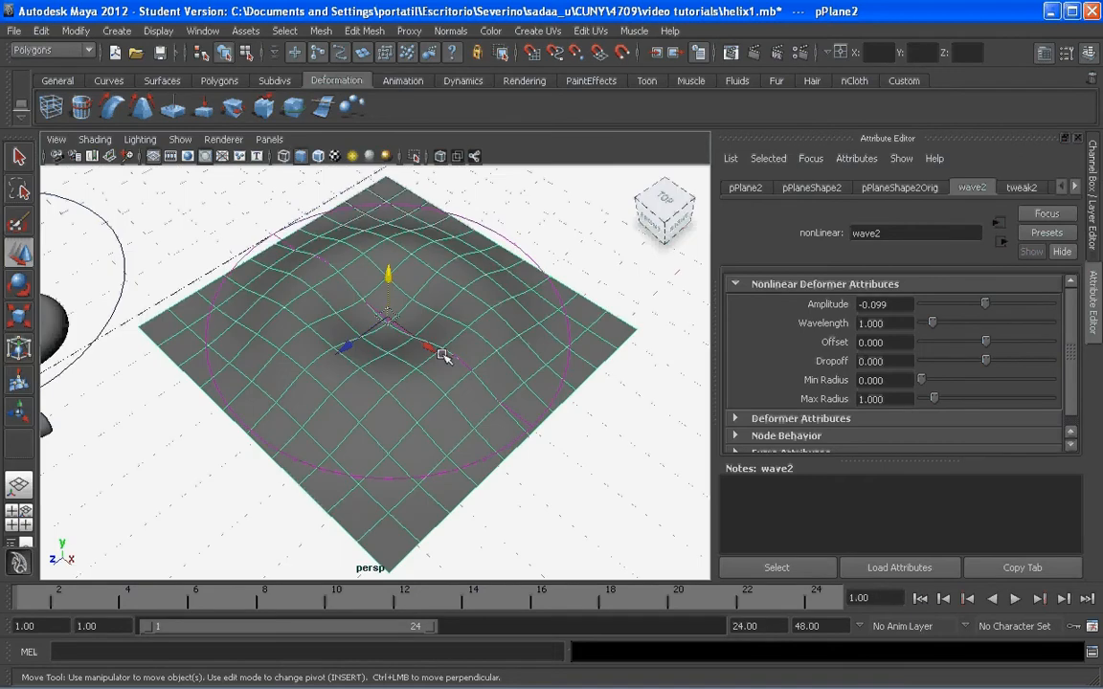
- Set the plane's wave deformer to a wavelength of about 0.756, offset -7.483 and dropoff -0.669
left_click(951, 324)
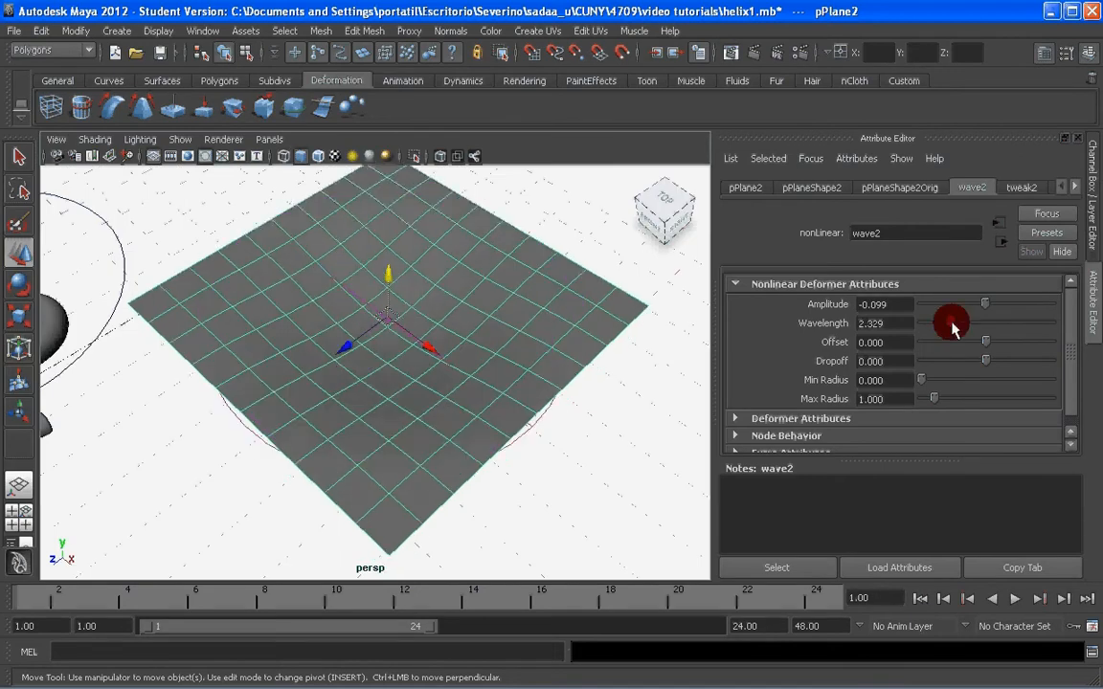
left_click_drag(954, 329, 901, 381)
left_click_drag(572, 352, 460, 323, "alt")
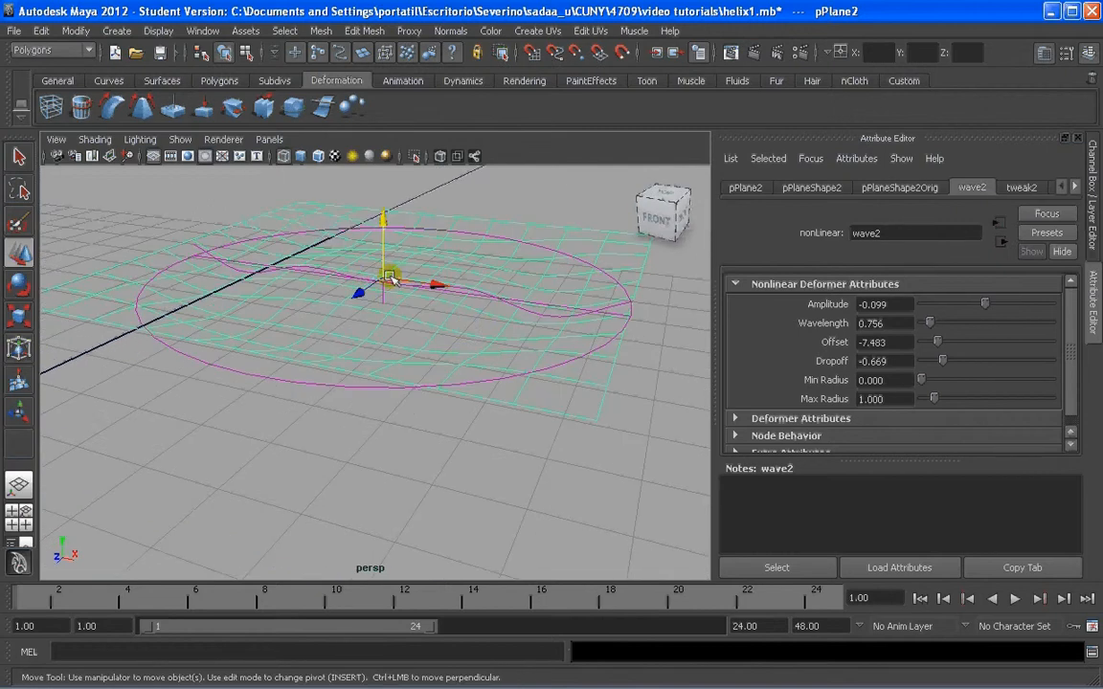
left_click_drag(569, 320, 505, 332, "alt")
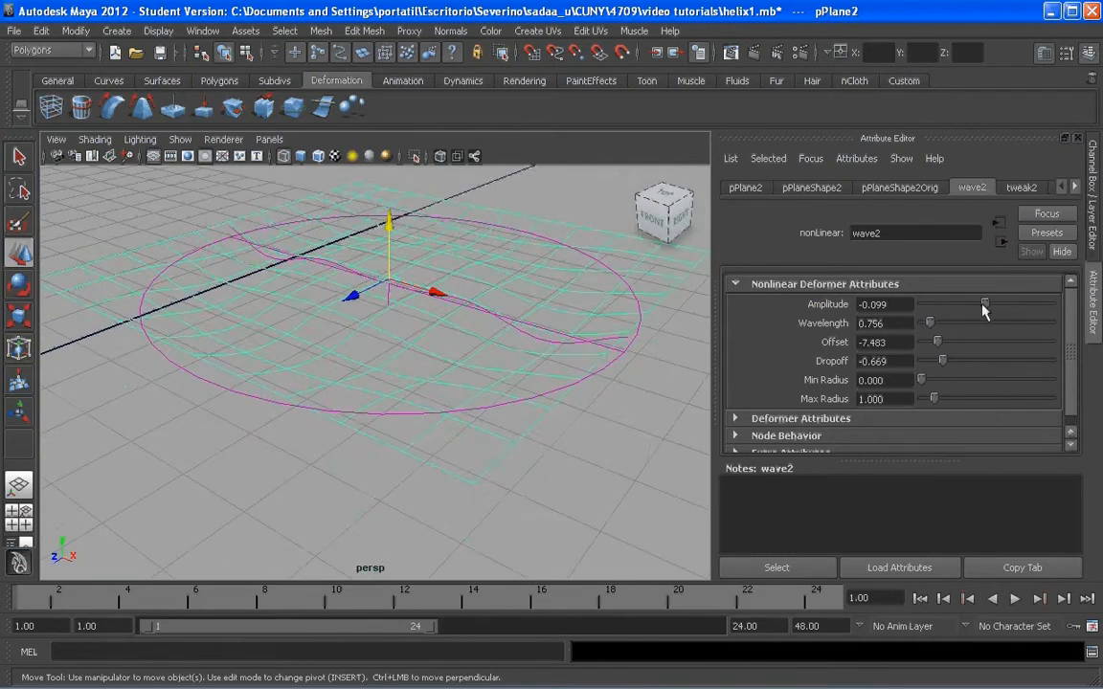
- Set the plane's wave deformer to amplitude 0.099, wavelength about 0.428 and offset about -6.159
left_click_drag(985, 304, 921, 323)
left_click_drag(533, 343, 493, 357, "alt")
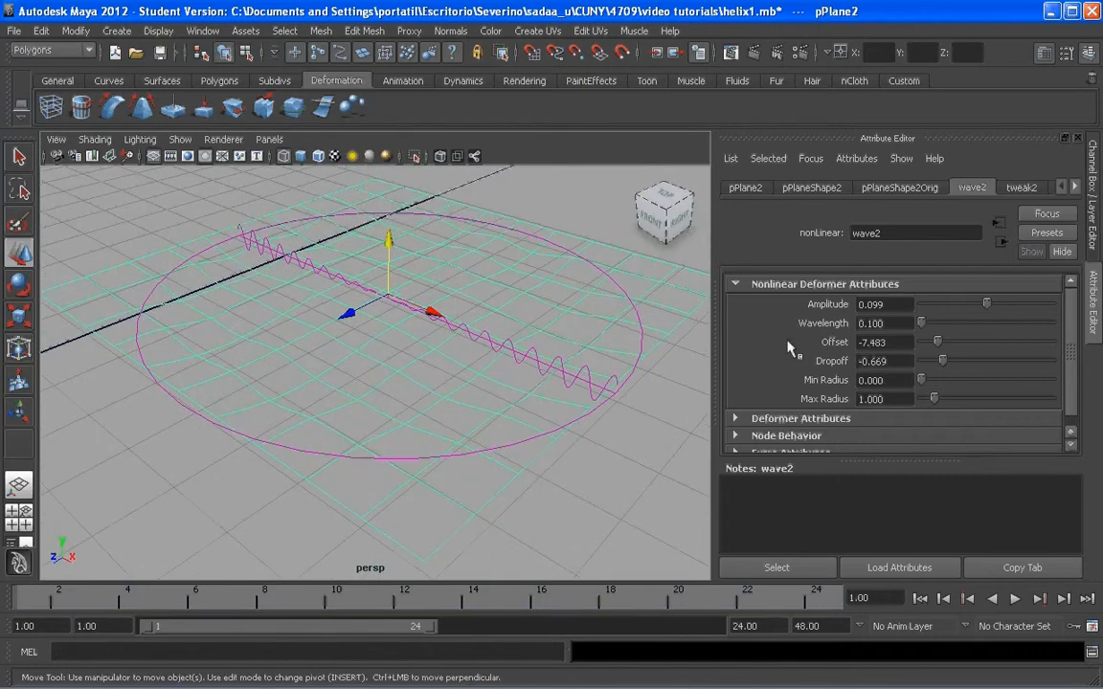
left_click_drag(923, 323, 925, 325)
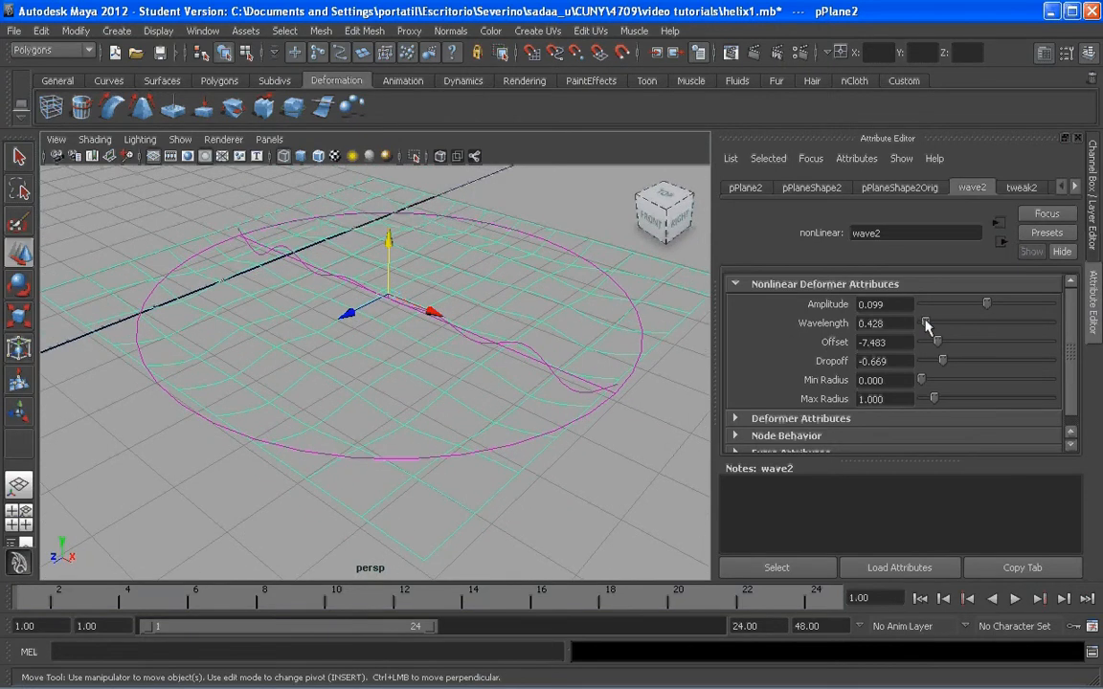
left_click_drag(536, 352, 519, 362, "alt")
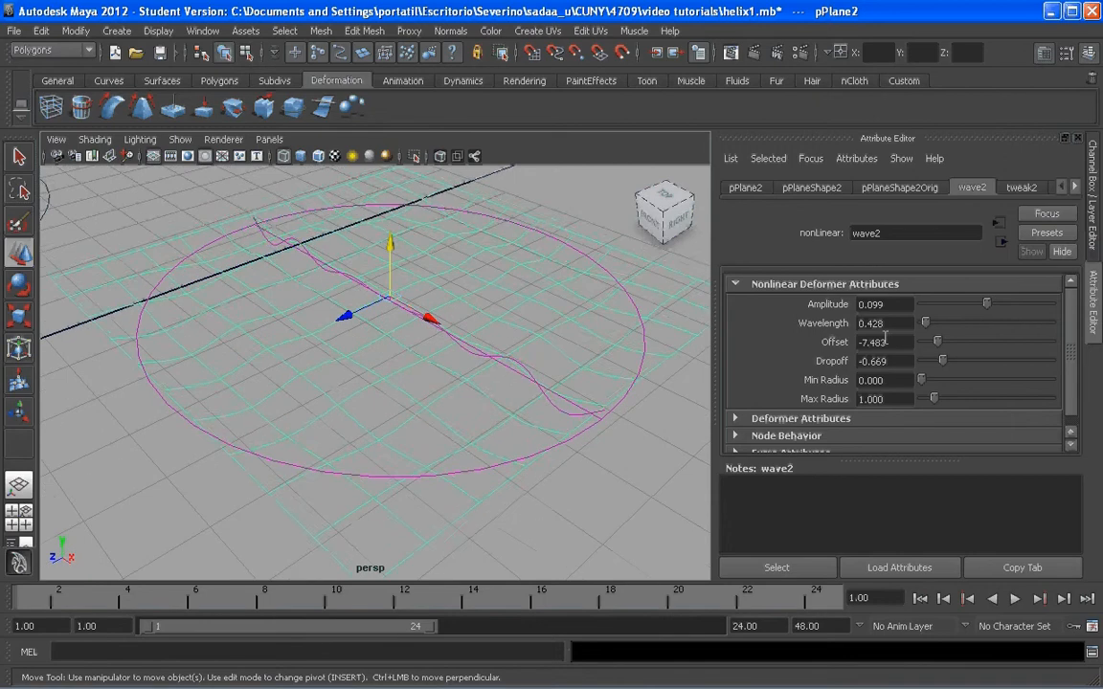
left_click_drag(945, 340, 946, 341)
- Examine the rippled plane up close in shaded display, undoing any accidental move of it
right_click_drag(517, 340, 450, 340, "alt")
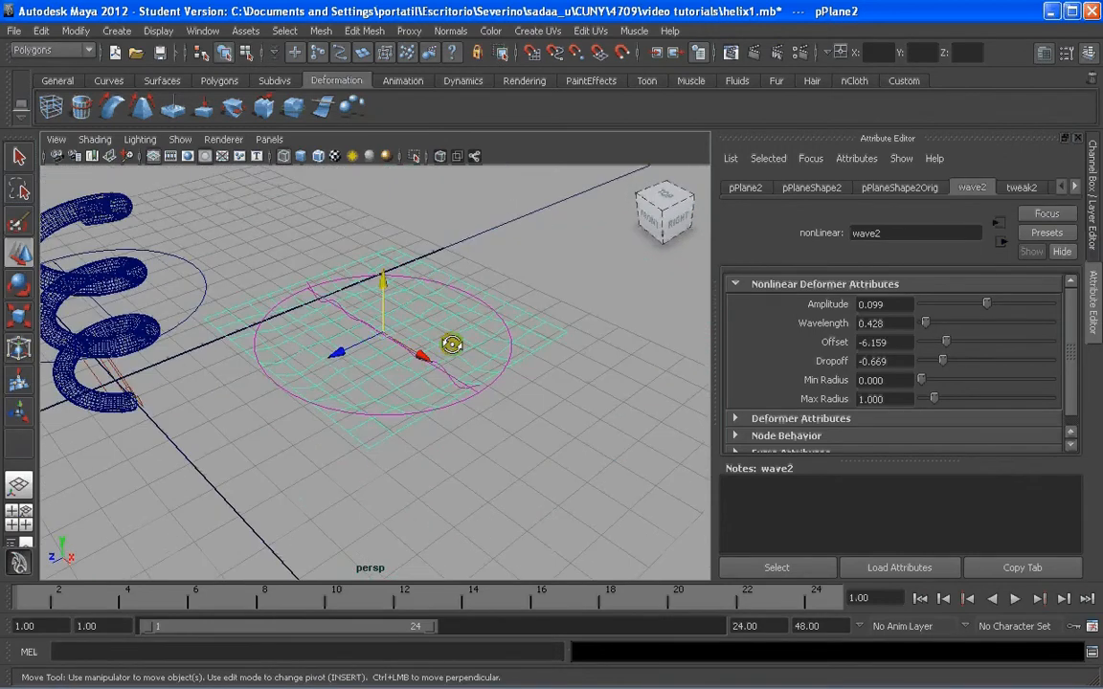
key("5")
scroll(404, 342, "up", 5)
mouse_move(406, 343)
left_mouse_down("alt")
mouse_move(426, 350)
mouse_move(405, 303)
left_mouse_up("alt")
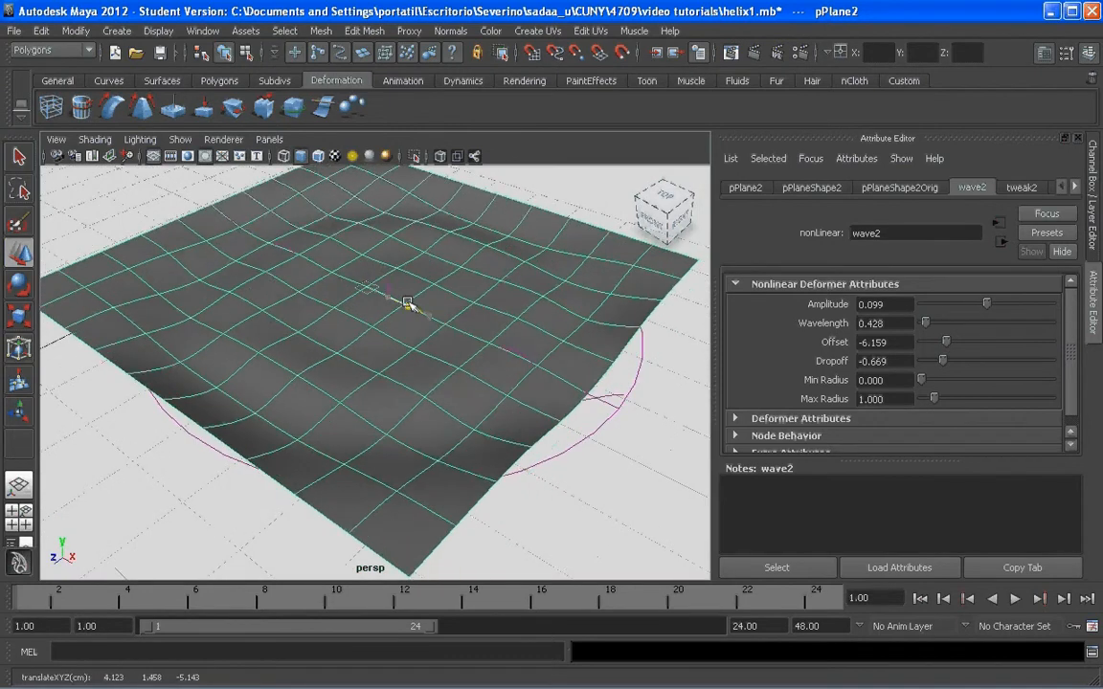
key("ctrl+z")
- Select the small plane's wave deformer handle and move it to about X 3.885, Y 1.397, Z -5.143 in shaded display
left_click(623, 398)
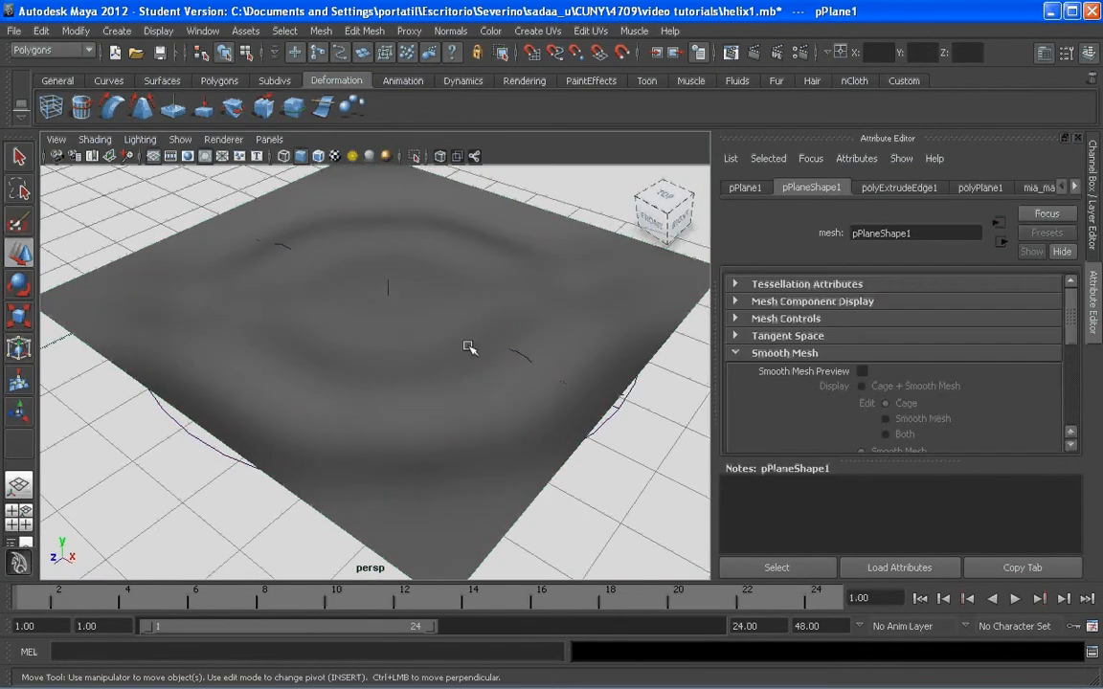
left_click_drag(393, 306, 394, 262, "alt")
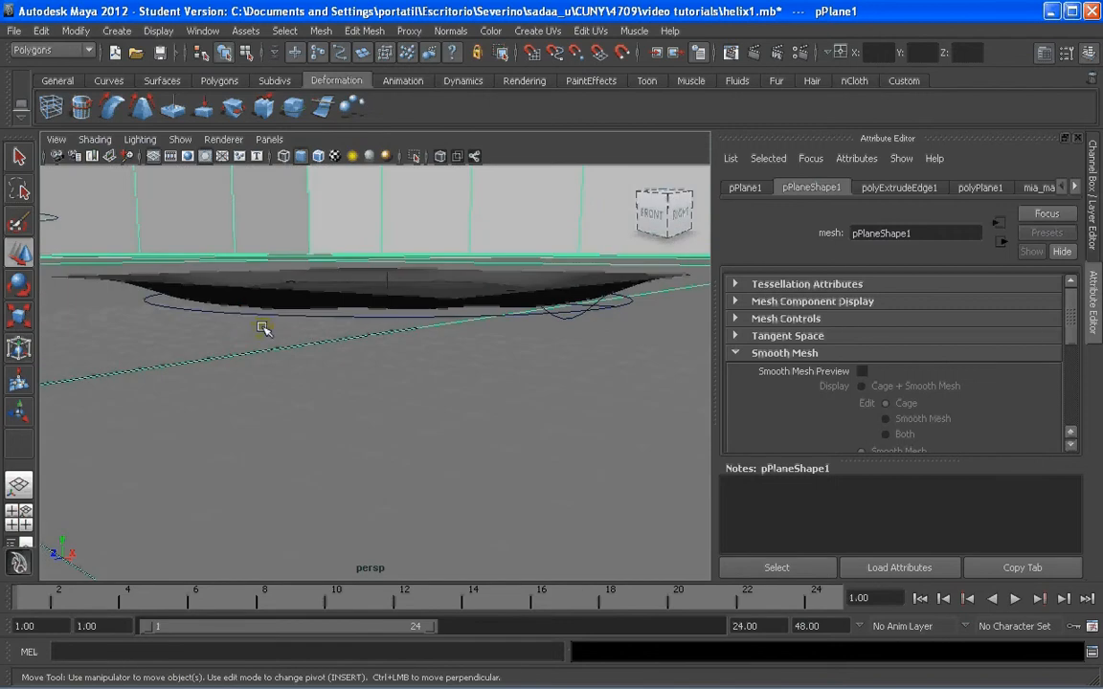
left_click(254, 315)
key("4")
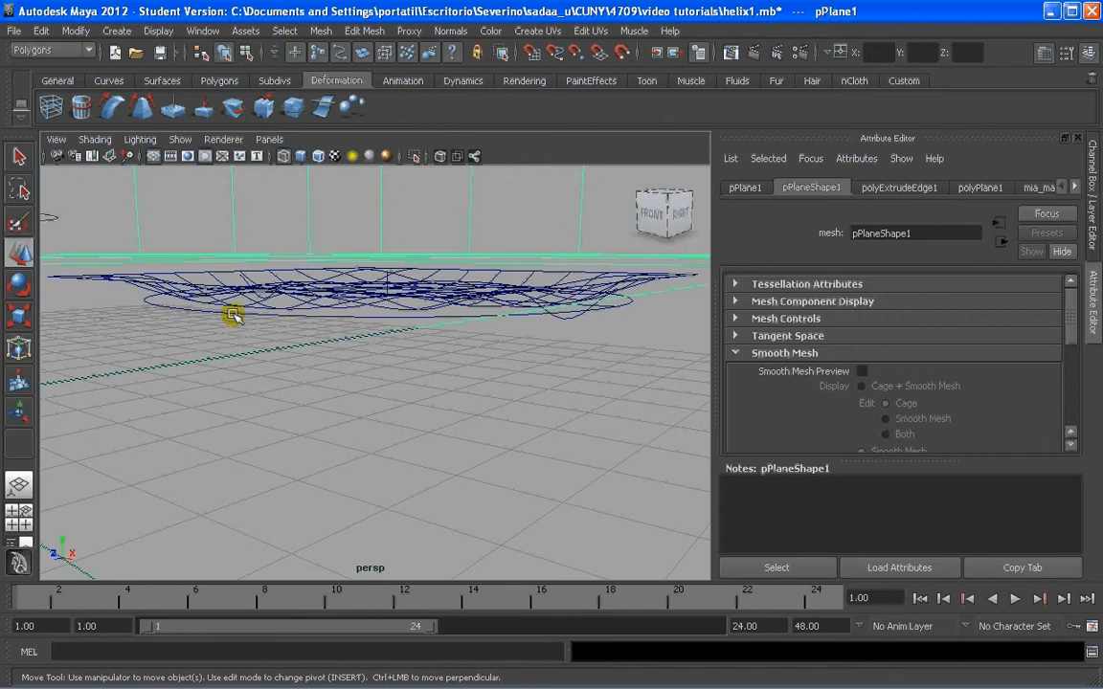
left_click(232, 314)
left_click_drag(232, 314, 300, 341, "alt")
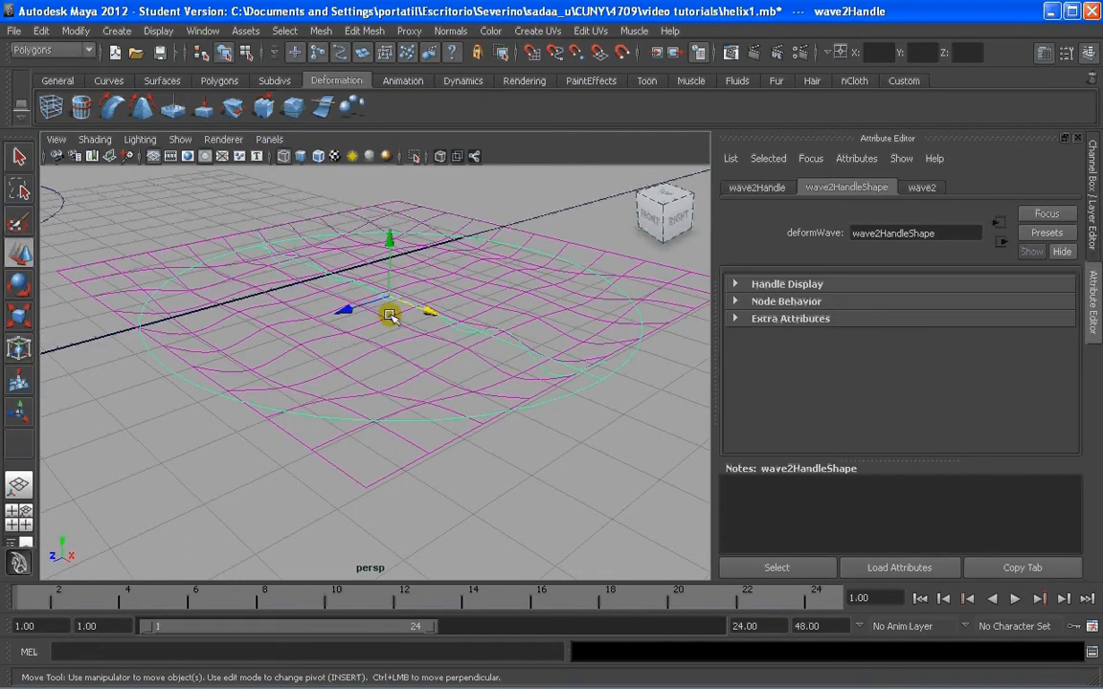
key("5")
mouse_move(390, 316)
left_mouse_down()
mouse_move(421, 308)
mouse_move(340, 261)
mouse_move(343, 238)
mouse_move(451, 329)
mouse_move(306, 228)
mouse_move(549, 337)
mouse_move(364, 259)
mouse_move(382, 229)
mouse_move(364, 189)
mouse_move(421, 308)
mouse_move(323, 254)
mouse_move(411, 192)
mouse_move(416, 311)
mouse_move(362, 244)
left_mouse_up()
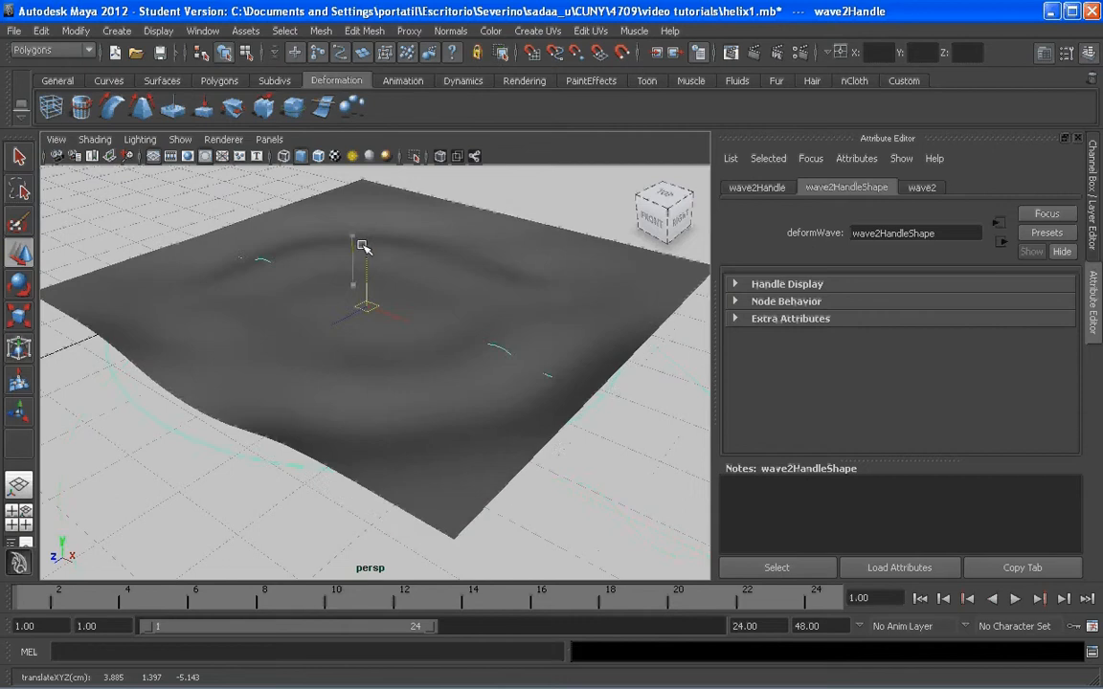
- Delete the wave deformer handle beside the helix and the small polygon plane it deforms
scroll(324, 323, "down", 5)
left_click_drag(323, 324, 456, 322, "alt")
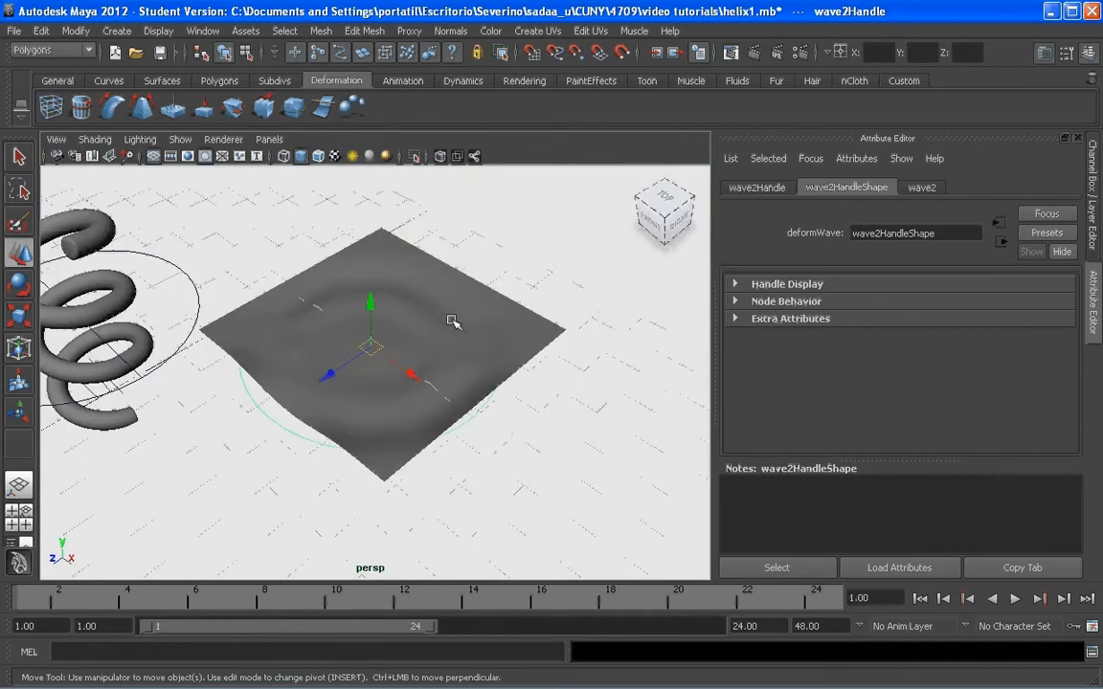
key("Delete")
left_click(422, 345)
key("Delete")
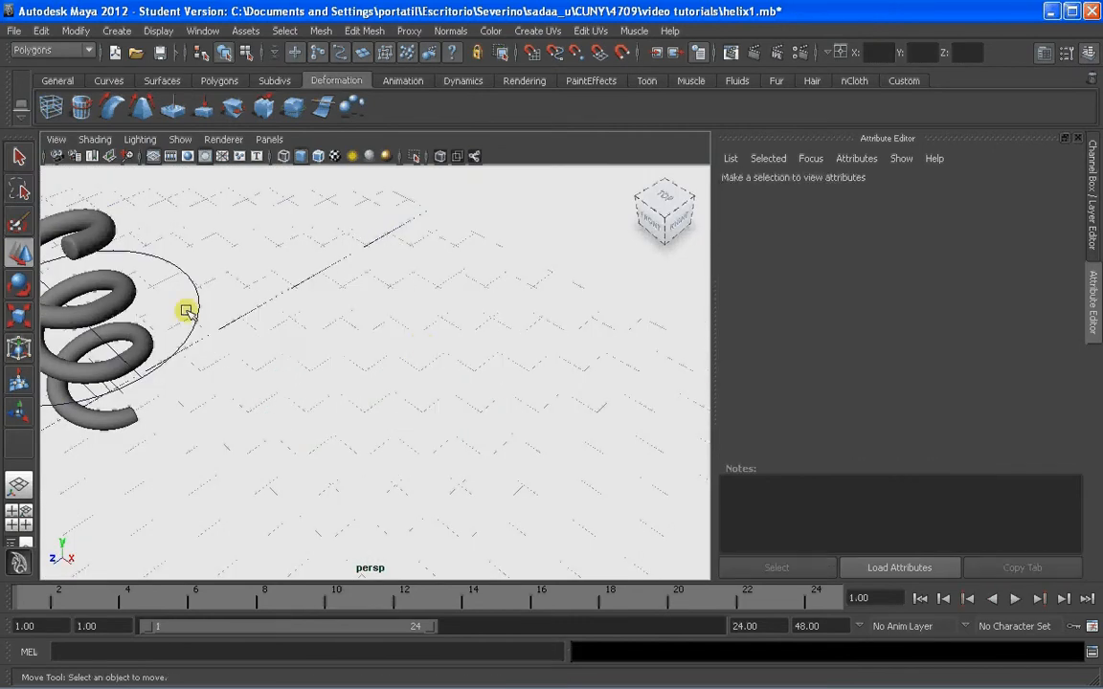
- Select the wave deformer handle around the helix and set its maximum radius to about 1.025 and minimum radius to about 0.293
middle_click_drag(185, 307, 409, 307, "alt")
left_click_drag(409, 307, 400, 275, "alt")
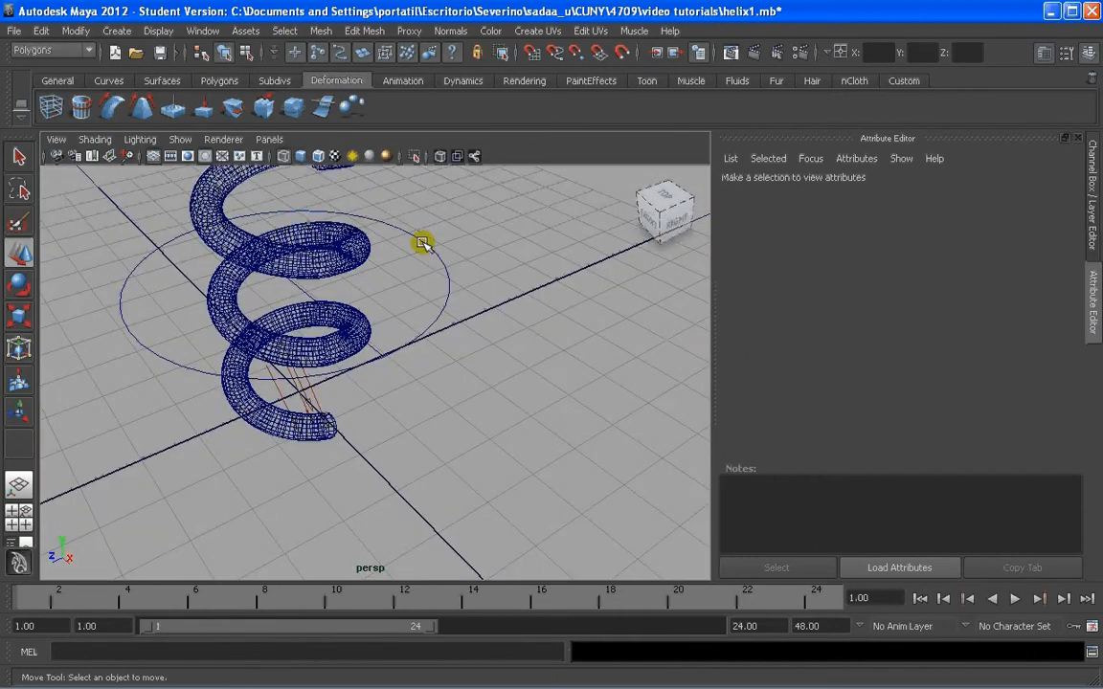
left_click(424, 242)
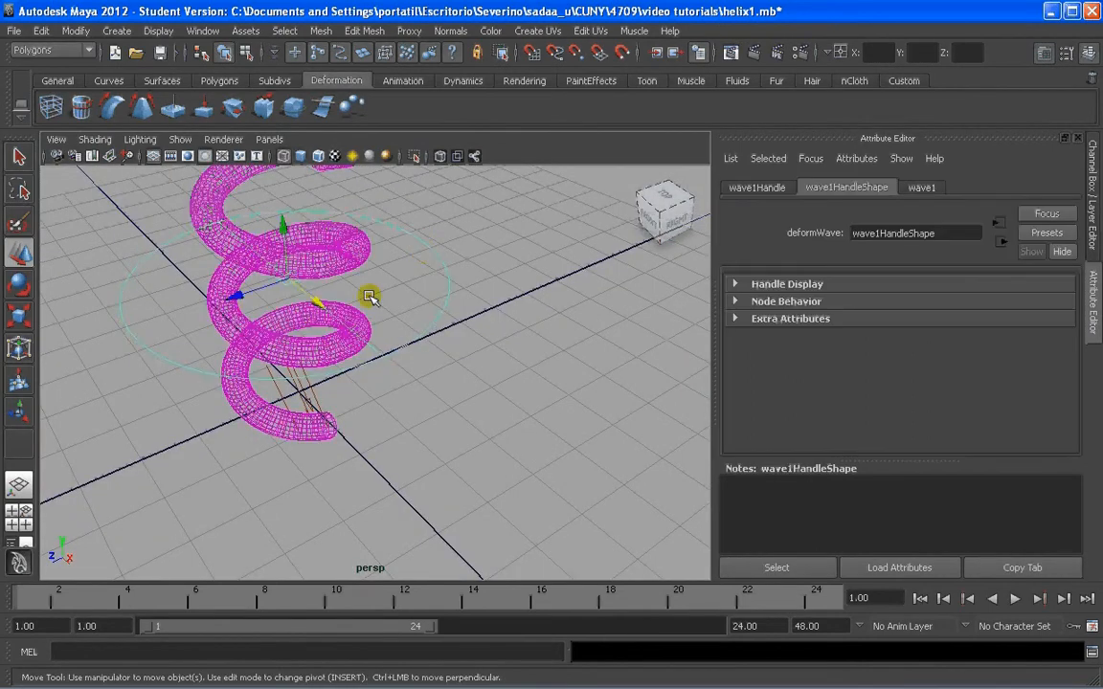
middle_click_drag(369, 298, 354, 320, "alt")
key("t")
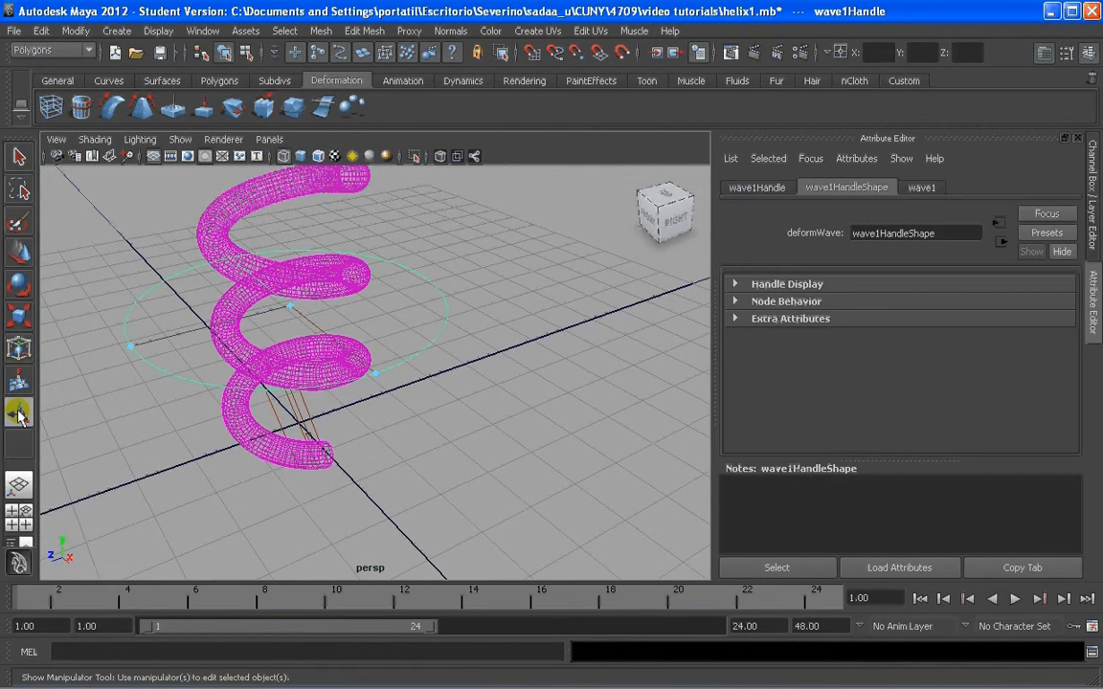
left_click_drag(338, 311, 339, 325, "alt")
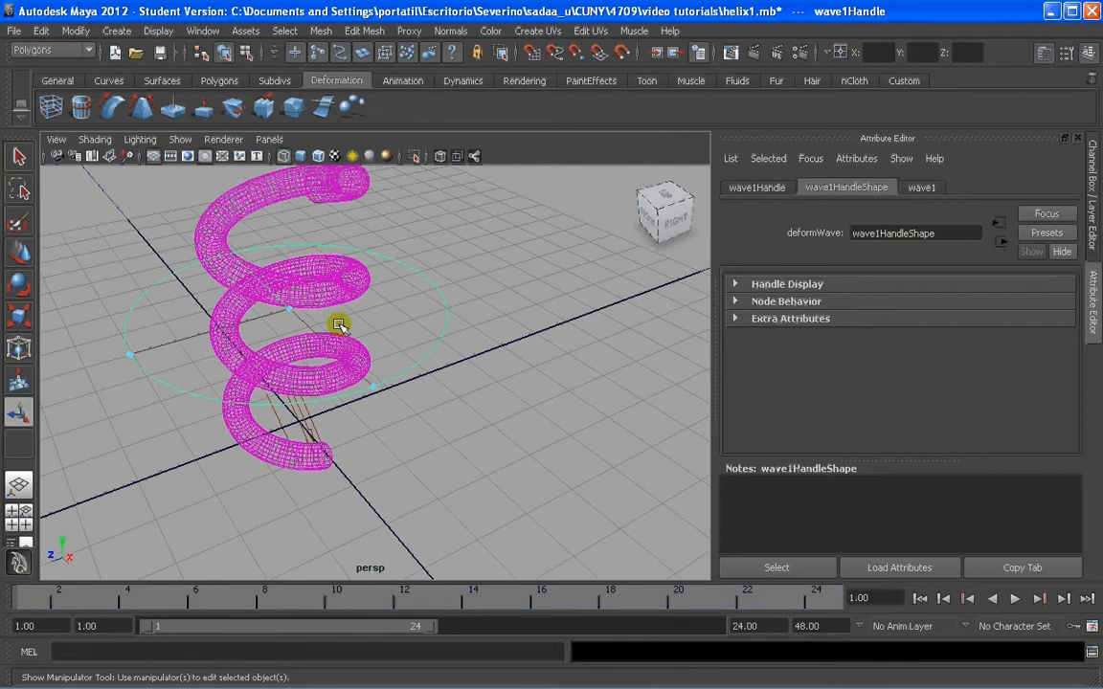
left_click_drag(116, 352, 160, 308)
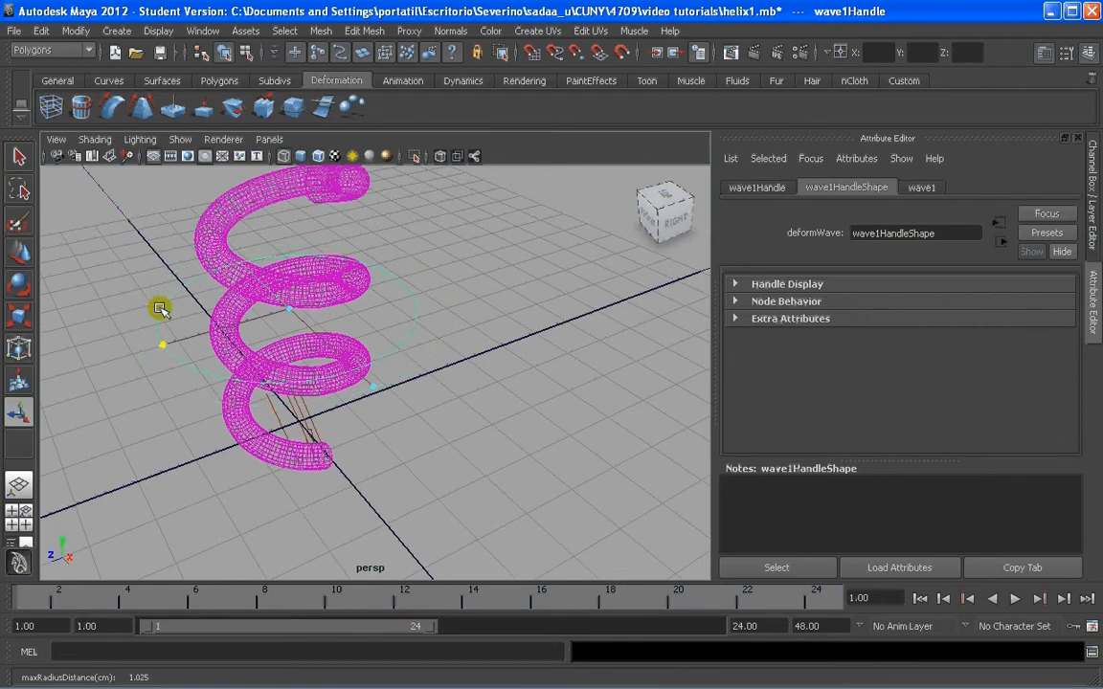
left_click(294, 306)
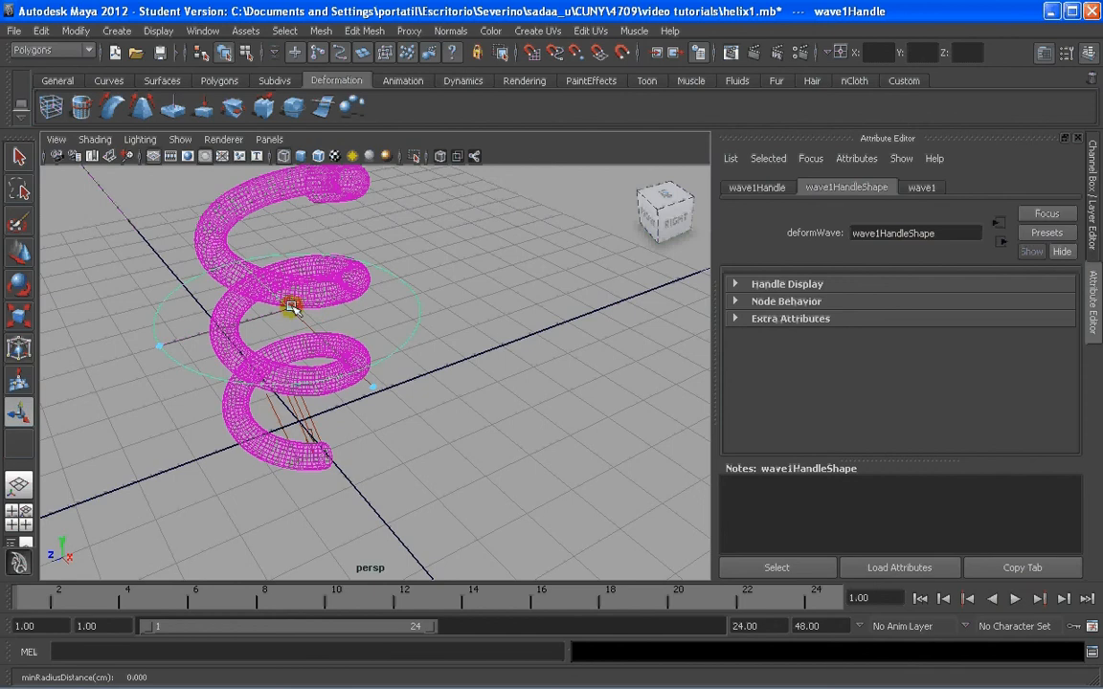
left_click_drag(293, 306, 277, 329)
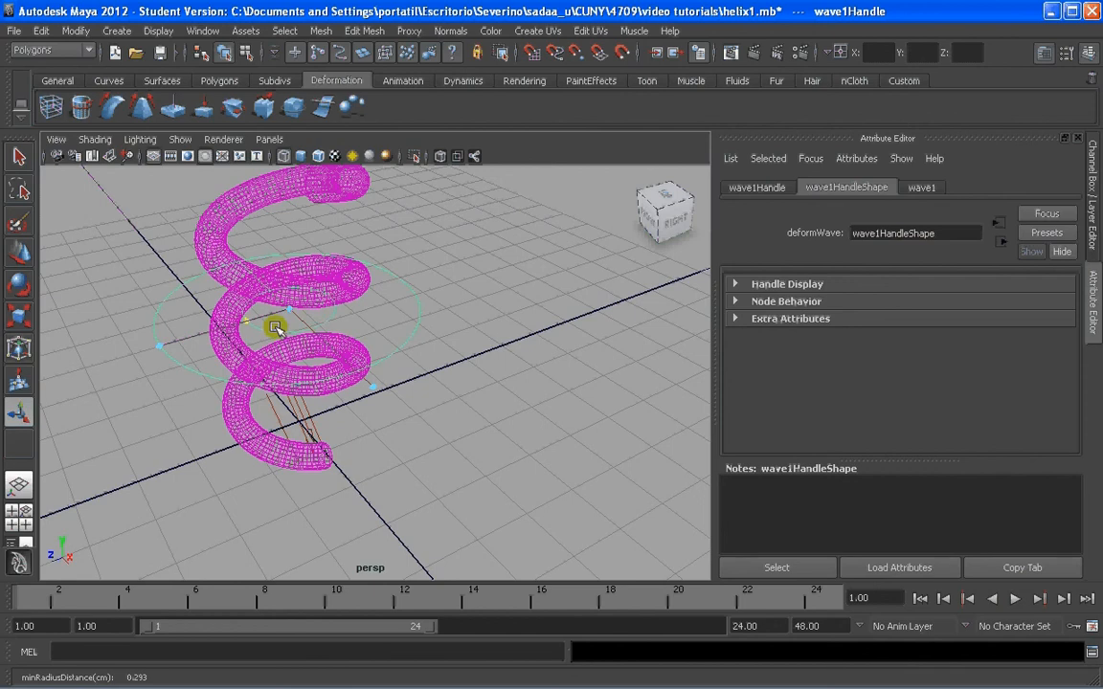
left_click(269, 328)
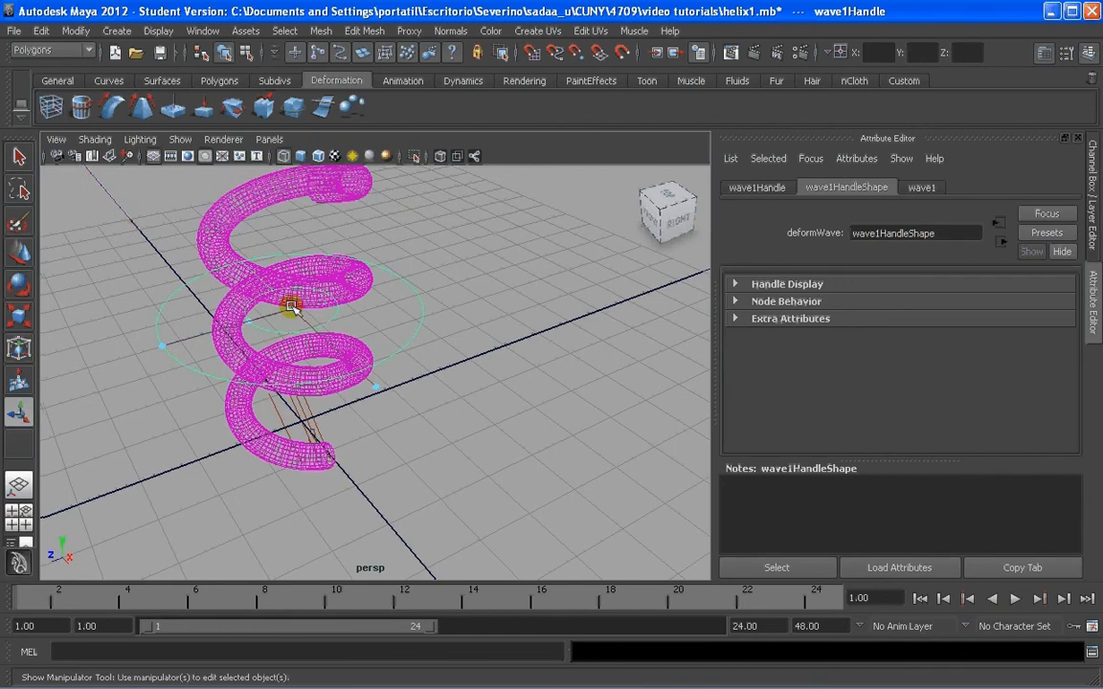
- Set the helix wave deformer's amplitude to about 0.254 and its wavelength to about 0.343 with its manipulators
left_click(293, 308)
left_click_drag(294, 309, 288, 274)
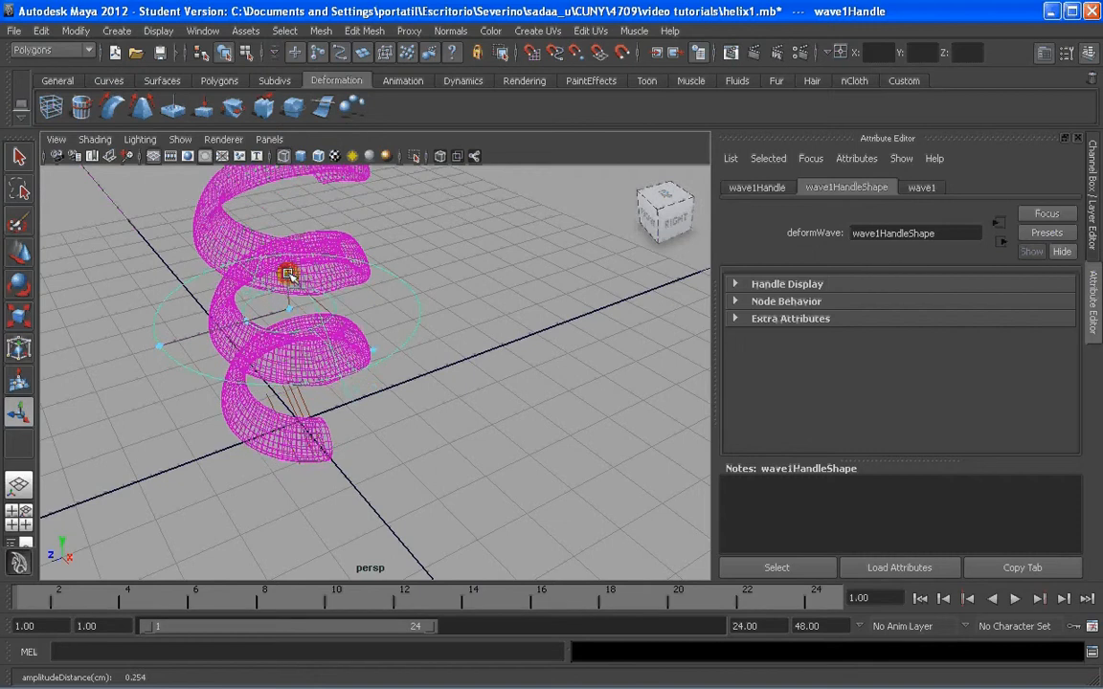
left_click_drag(222, 329, 290, 276, "alt")
left_click_drag(442, 326, 479, 327)
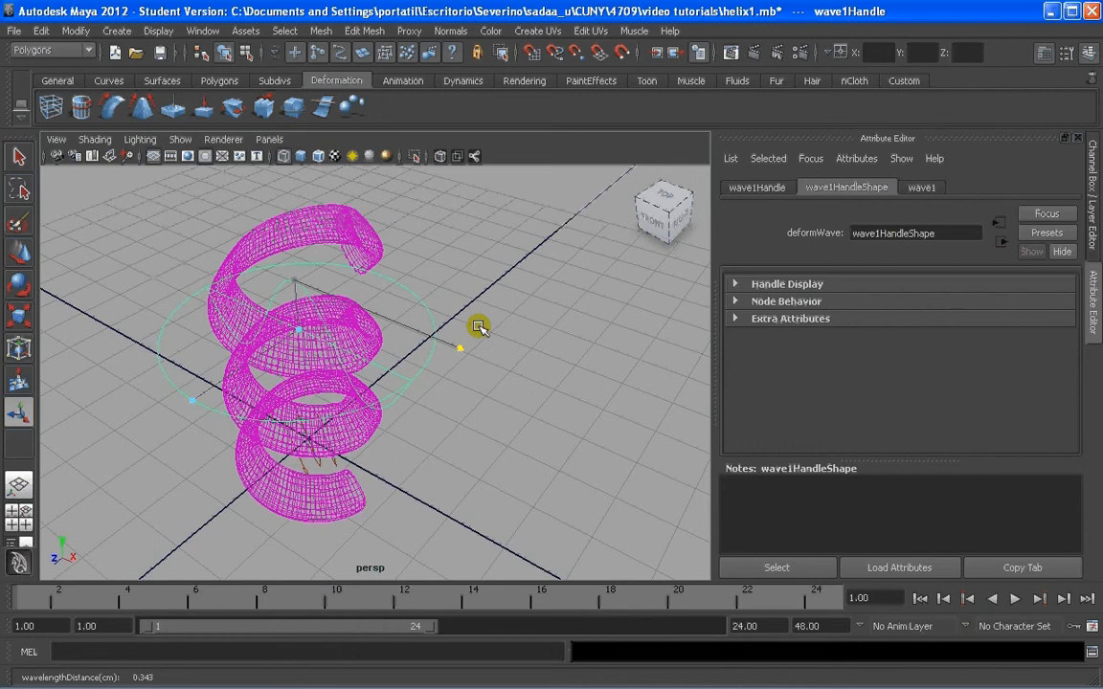
- Enlarge the helix wave's maximum radius, set amplitude to about 0.342 and minimum radius to about 0.370, shorten the wavelength, and deselect the handle
left_click_drag(191, 399, 113, 451)
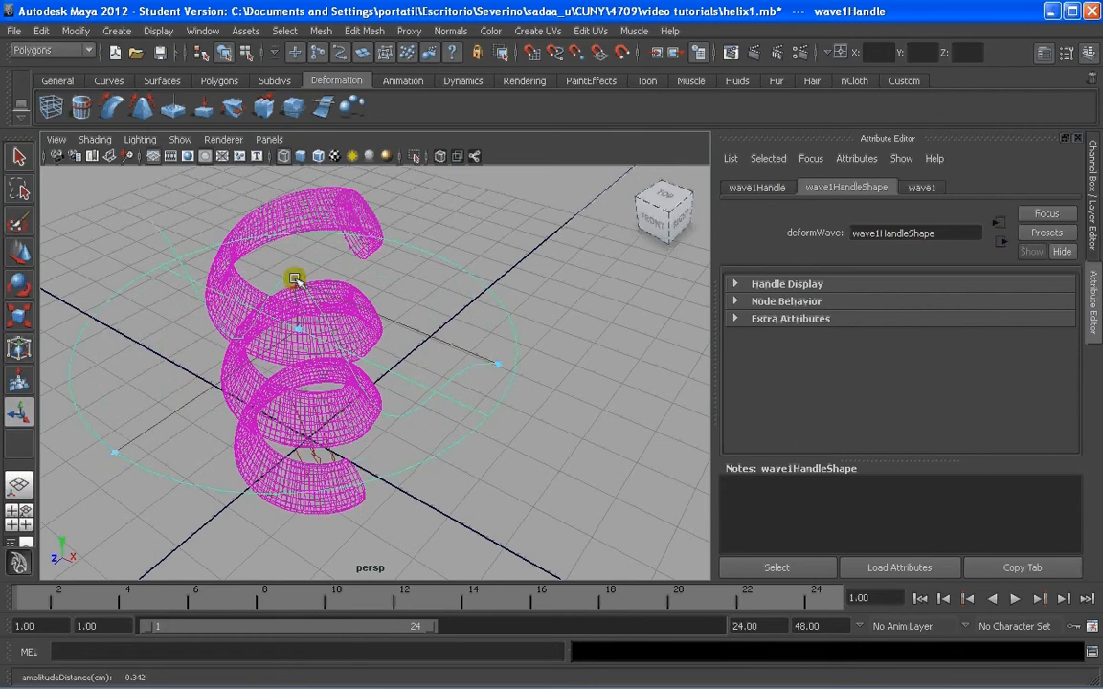
left_click_drag(298, 328, 253, 356)
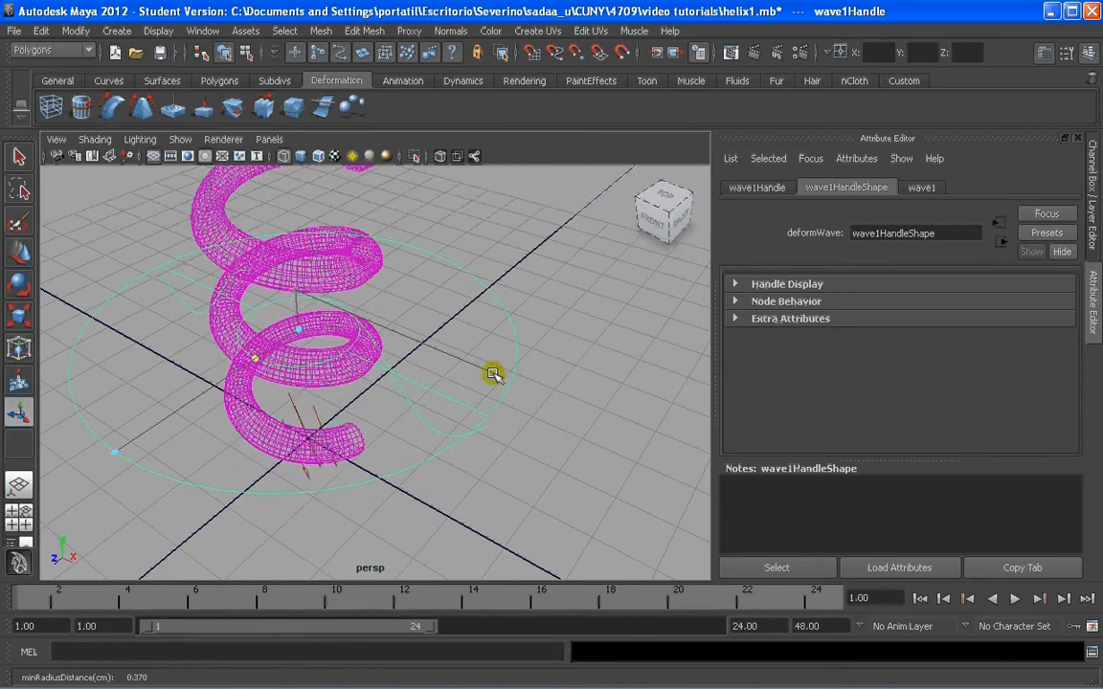
left_click_drag(492, 373, 382, 333)
left_click(536, 352)
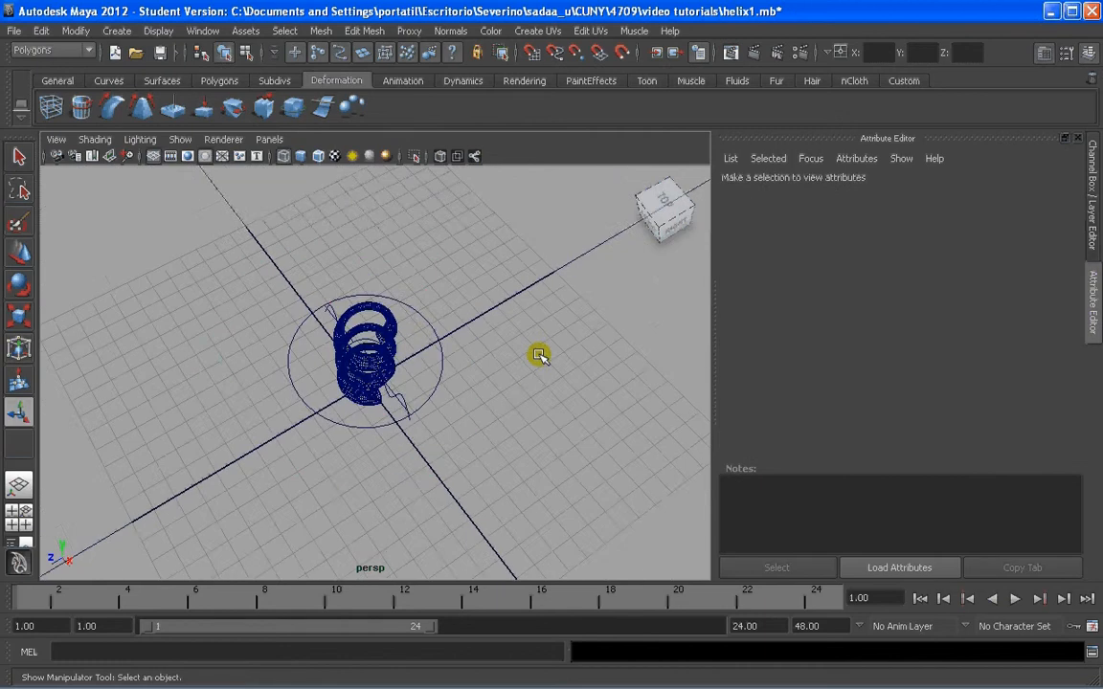
- Frame the wave-deformed helix inside the 1280 x 720 resolution gate and render the perspective view with mental ray
scroll(386, 373, "up", 8)
scroll(387, 374, "down", 10)
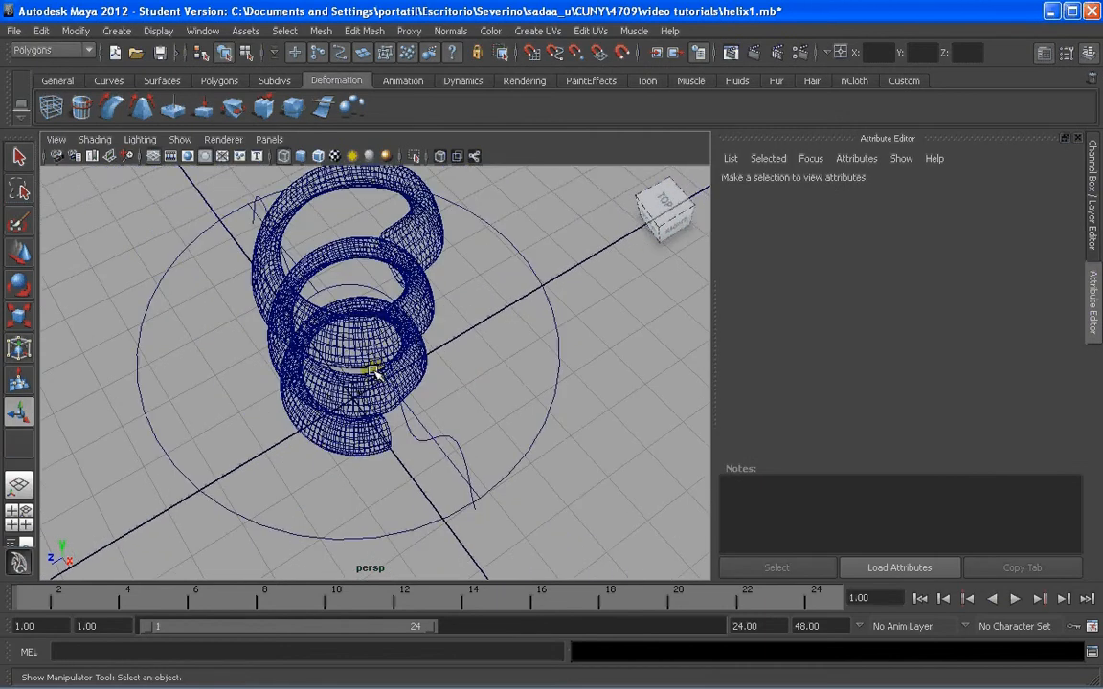
scroll(364, 372, "up", 4)
left_click_drag(390, 356, 337, 375, "alt")
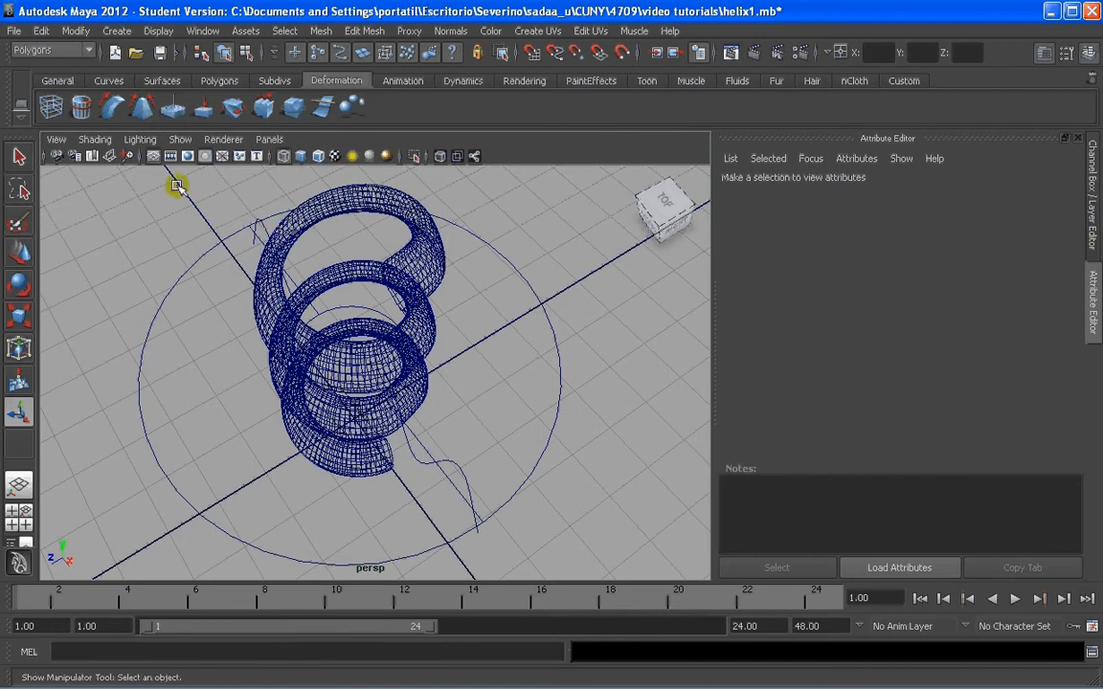
scroll(316, 268, "down", 3)
left_click_drag(316, 272, 315, 343, "alt")
middle_click_drag(315, 341, 343, 297, "alt")
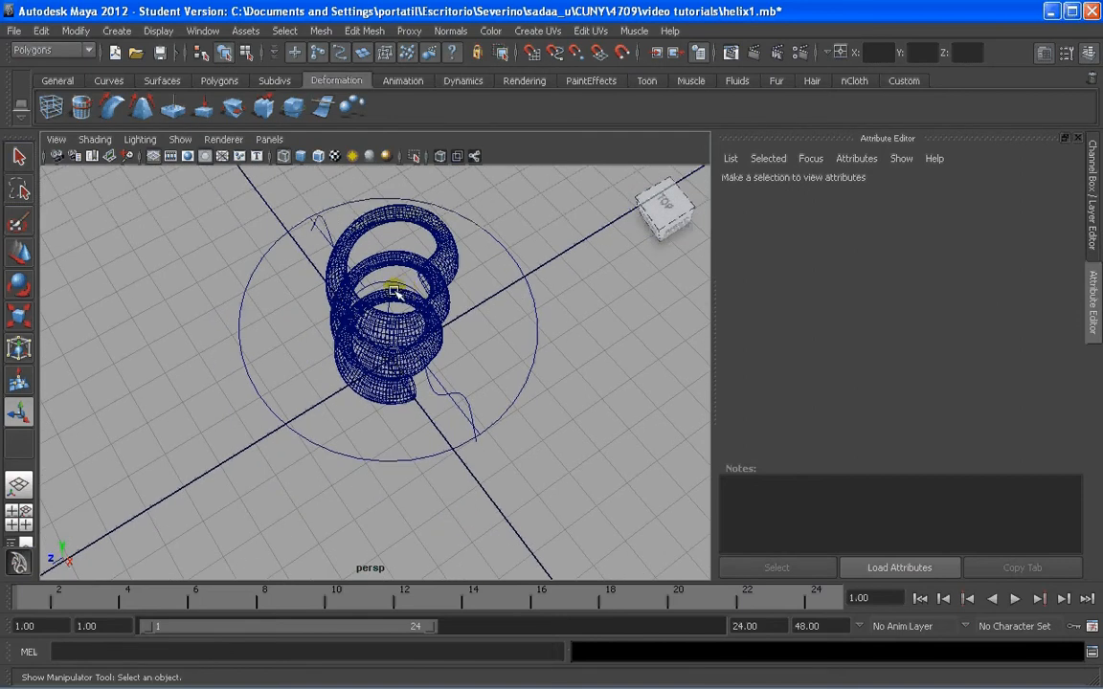
middle_click_drag(413, 289, 383, 305, "alt")
left_click(188, 156)
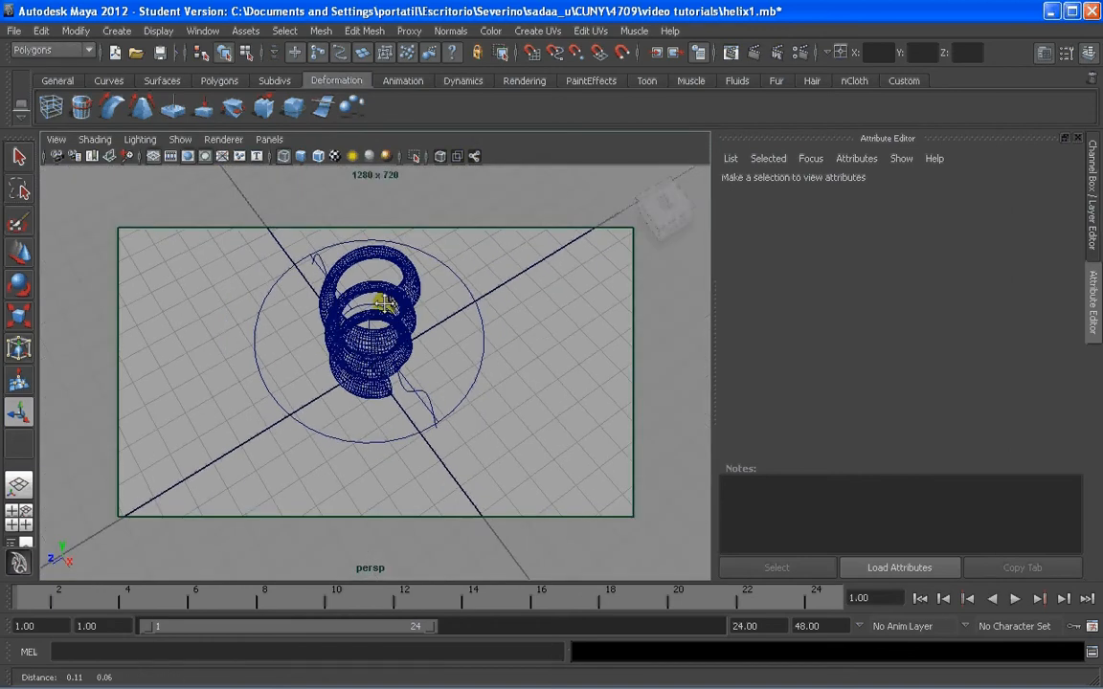
left_click(754, 56)
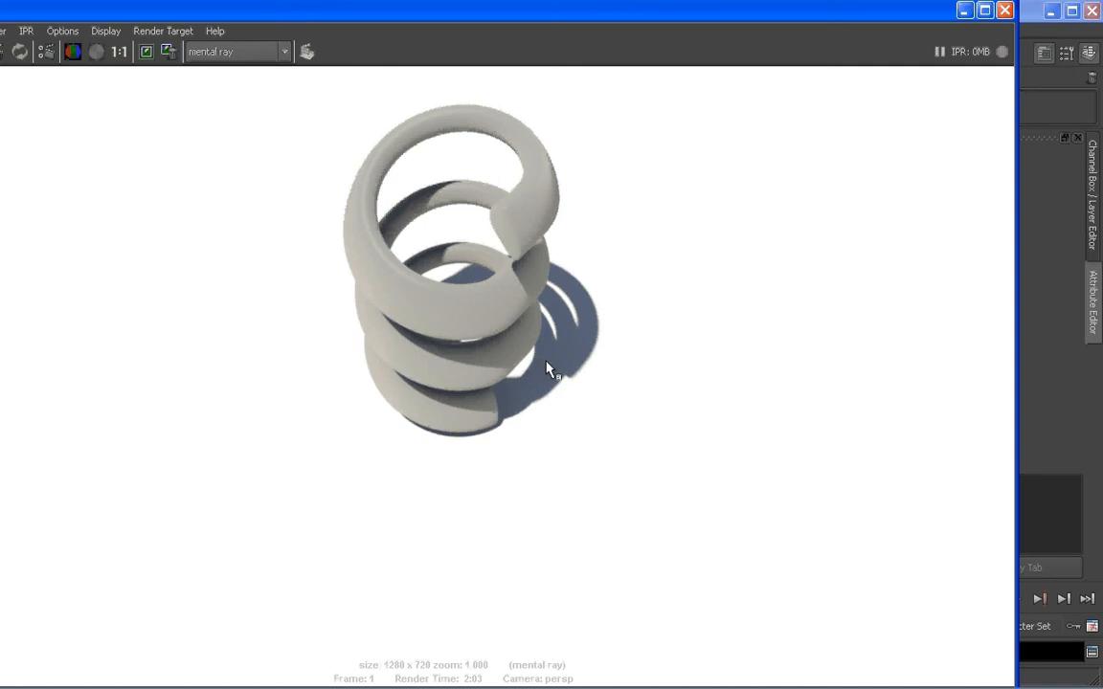
left_click(209, 223)
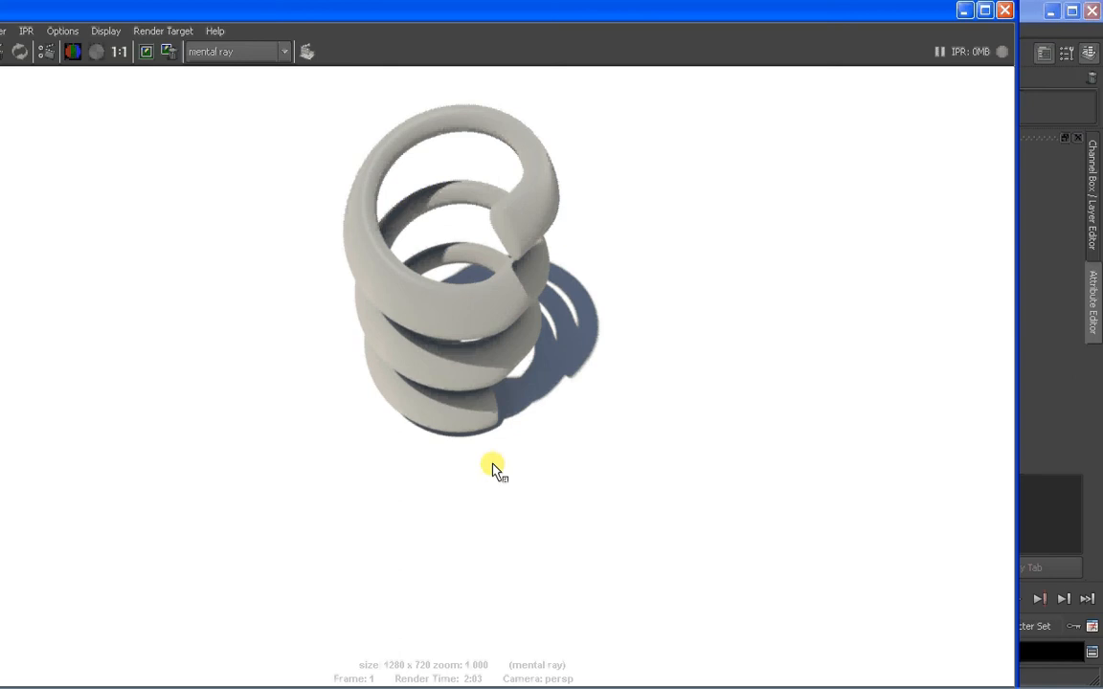